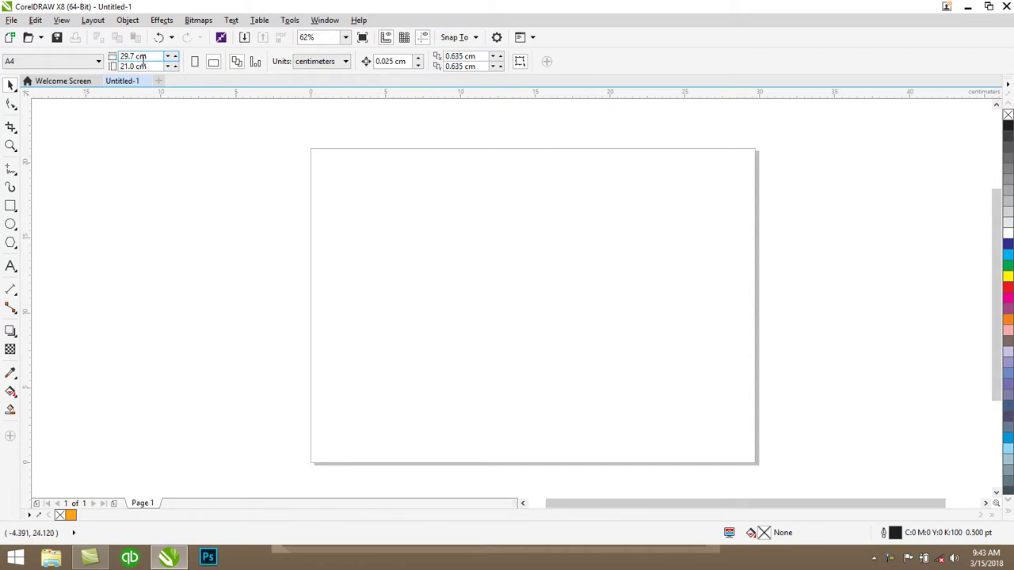
# Switch the document units to inches so the A4 landscape page reads 11.693 × 8.268 in
pyautogui.moveTo(133, 54); pyautogui.dragTo(113, 54)
pyautogui.click(168, 141)
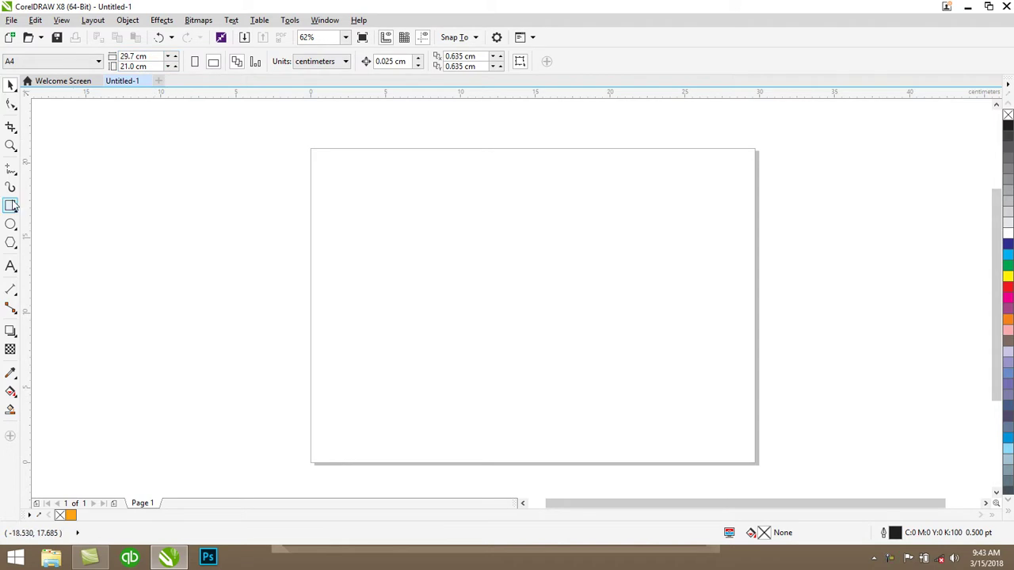
pyautogui.click(324, 63)
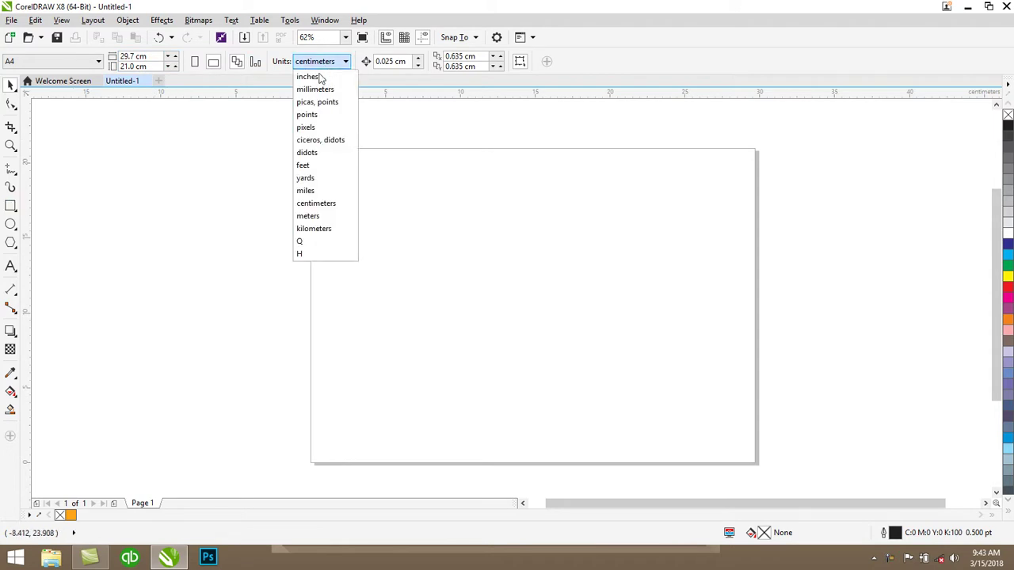
pyautogui.click(309, 77)
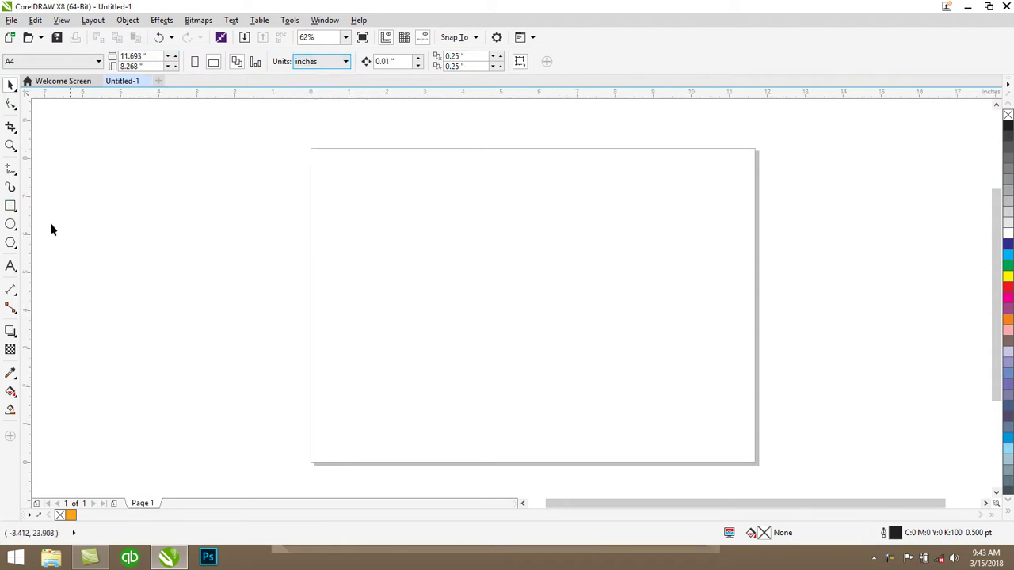
# Draw a rectangle and size it to 3.5 inches wide by 2 inches high
pyautogui.click(10, 206)
pyautogui.moveTo(381, 227); pyautogui.dragTo(590, 310)
pyautogui.moveTo(135, 60); pyautogui.dragTo(98, 59)
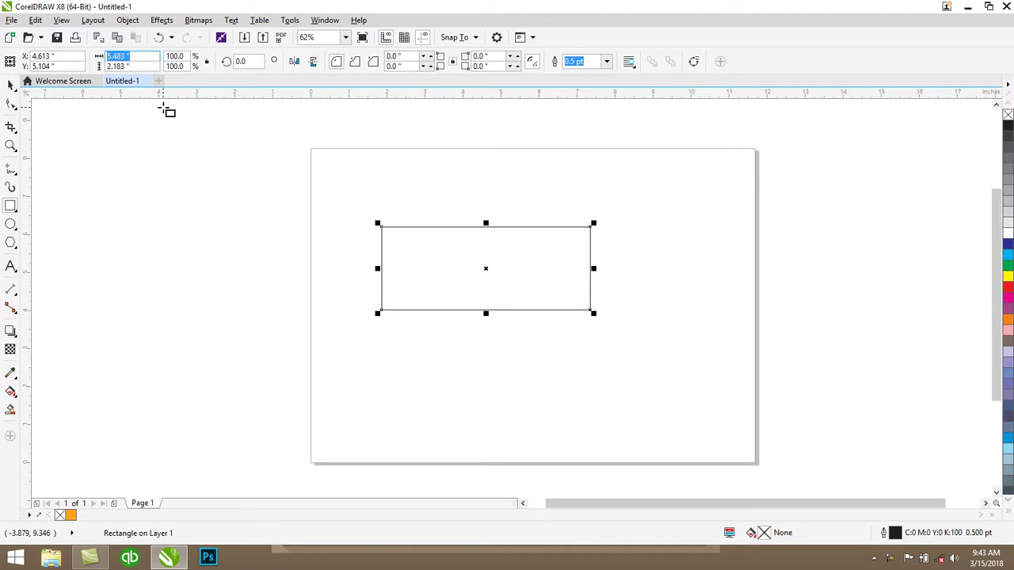
pyautogui.write('3.5')
pyautogui.press('Tab')
pyautogui.write('2')
pyautogui.press('Return')
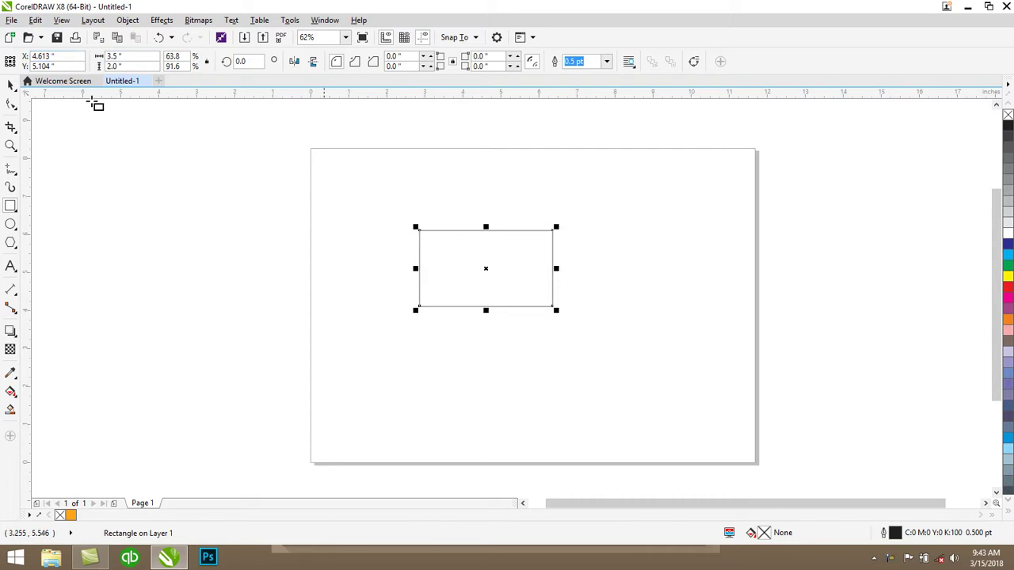
# Move the 3.5 × 2 rectangle down and to the right of the page centre
pyautogui.click(11, 85)
pyautogui.click(489, 262)
pyautogui.moveTo(488, 263); pyautogui.dragTo(530, 293)
pyautogui.click(442, 214)
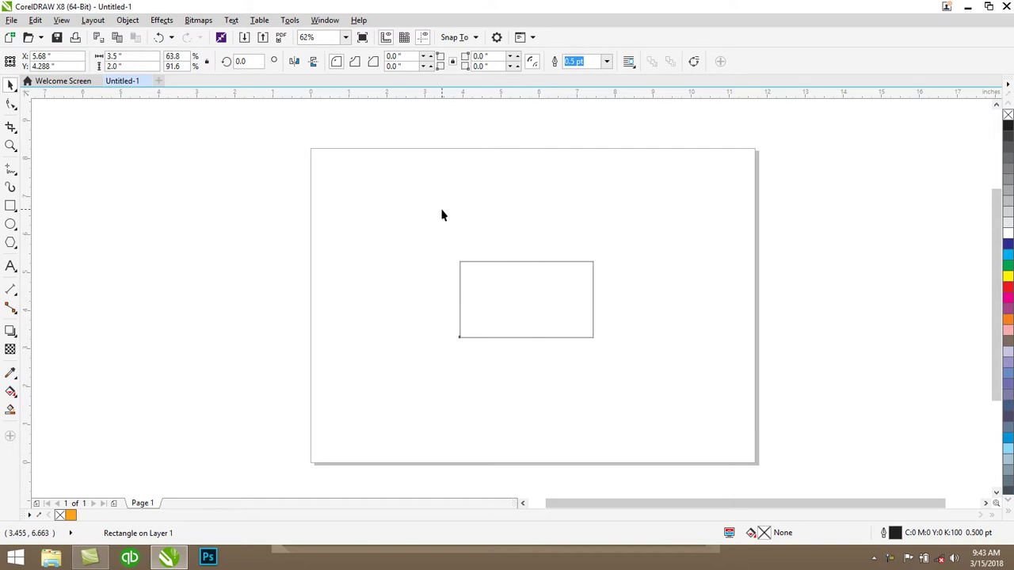
pyautogui.click(11, 145)
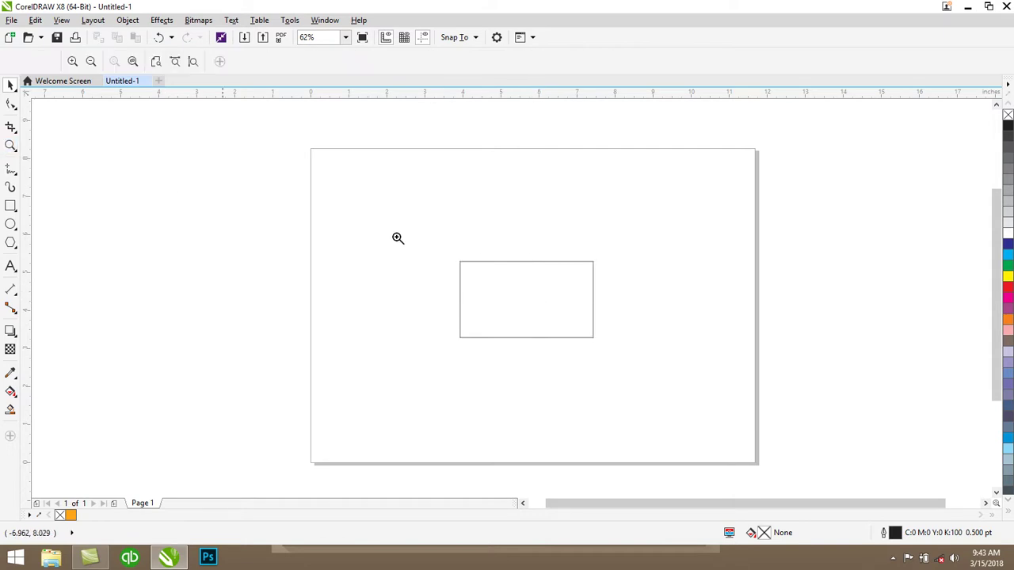
# Zoom in on the card and draw a thin 3.5 × 0.179 inch strip across its lower part
pyautogui.moveTo(433, 243); pyautogui.dragTo(625, 355)
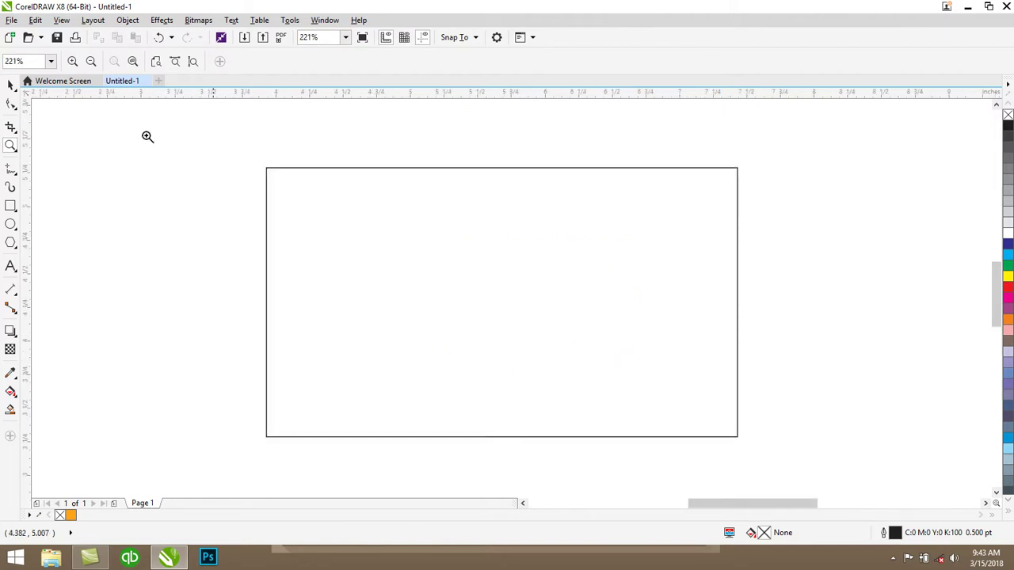
pyautogui.click(10, 85)
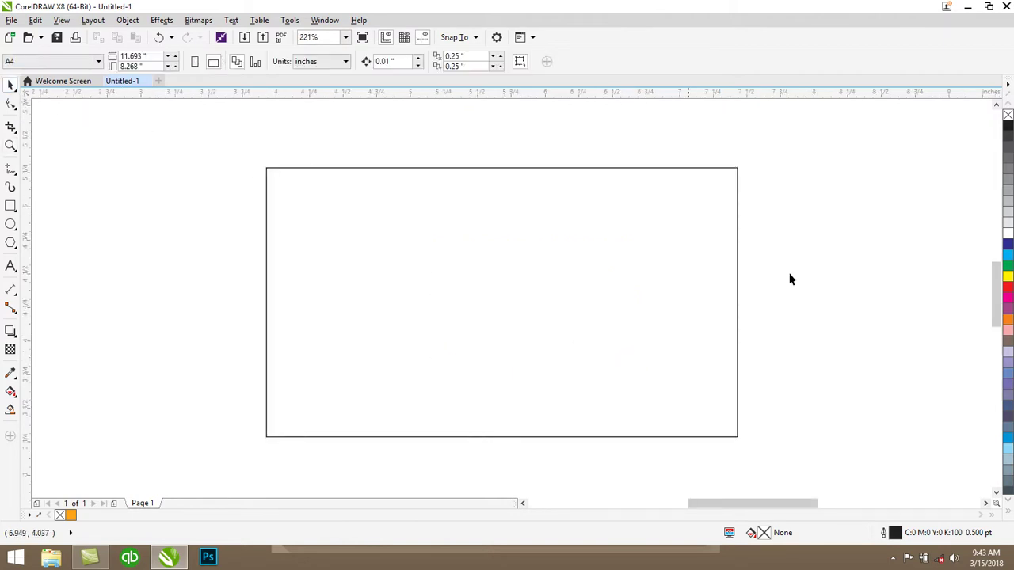
pyautogui.click(10, 205)
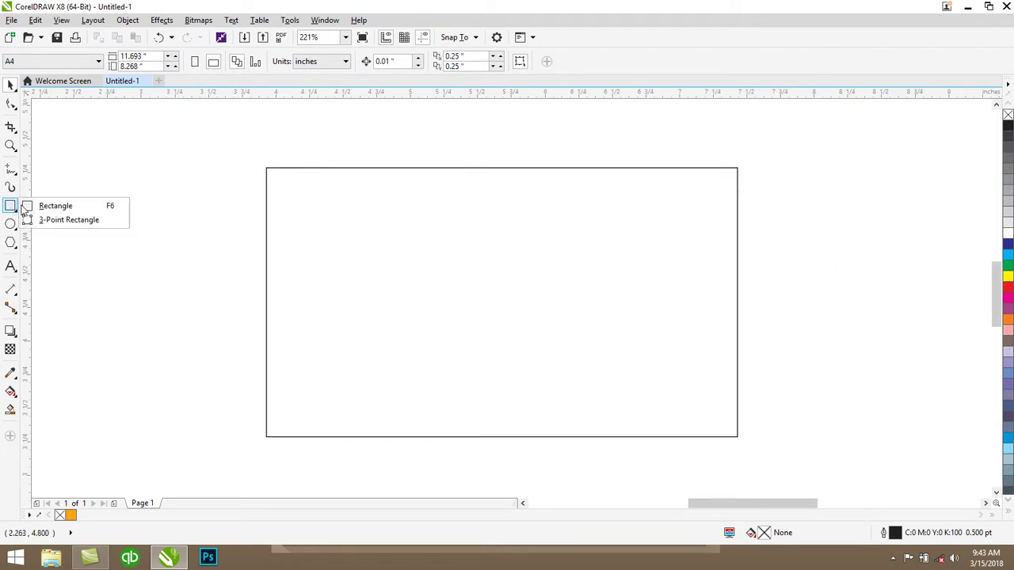
pyautogui.click(47, 206)
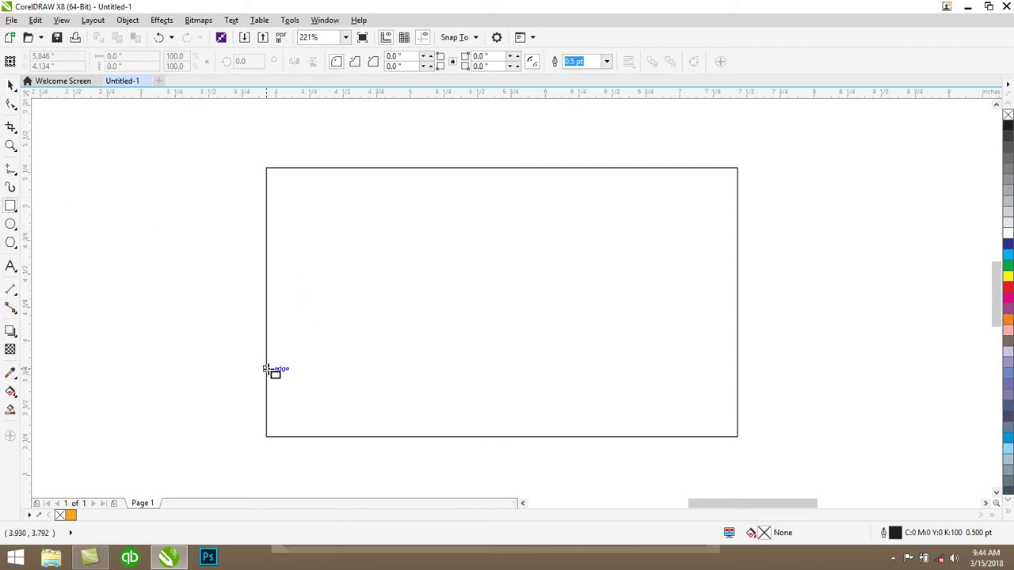
pyautogui.moveTo(266, 370); pyautogui.dragTo(736, 394)
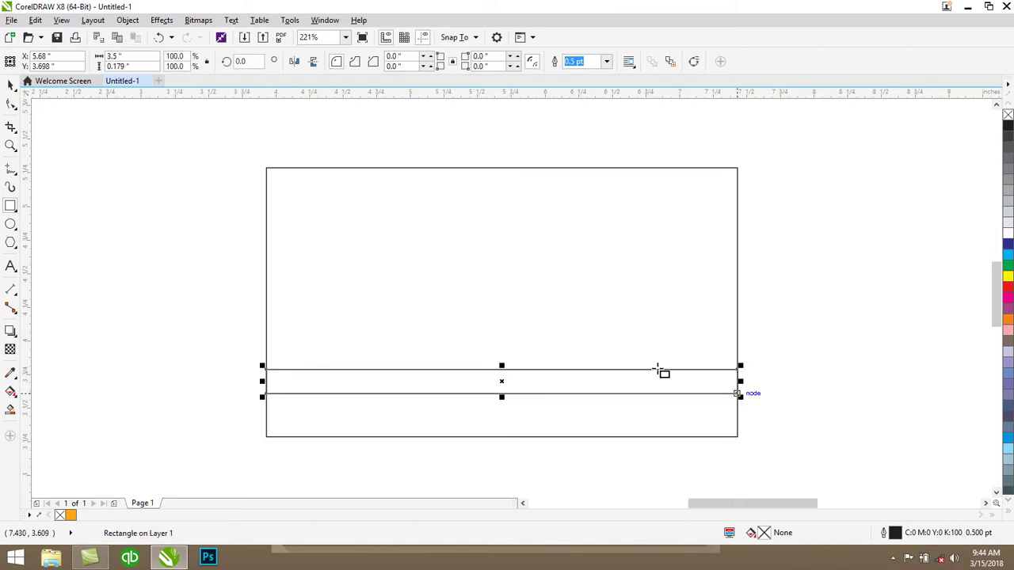
pyautogui.click(12, 86)
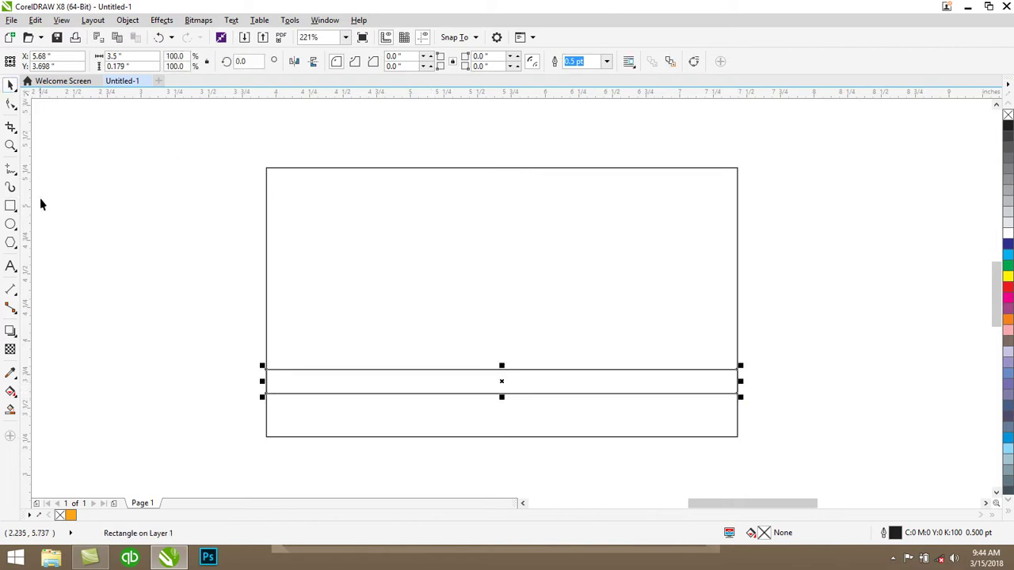
# Fill the thin strip with orange (#FFA519), keeping its black outline, and reselect it
pyautogui.click(11, 372)
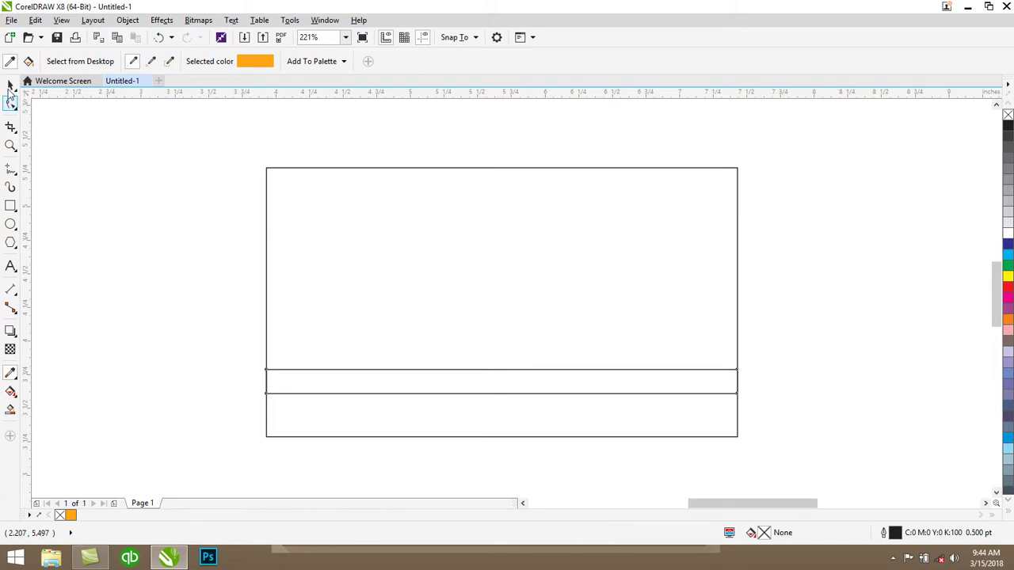
pyautogui.click(12, 85)
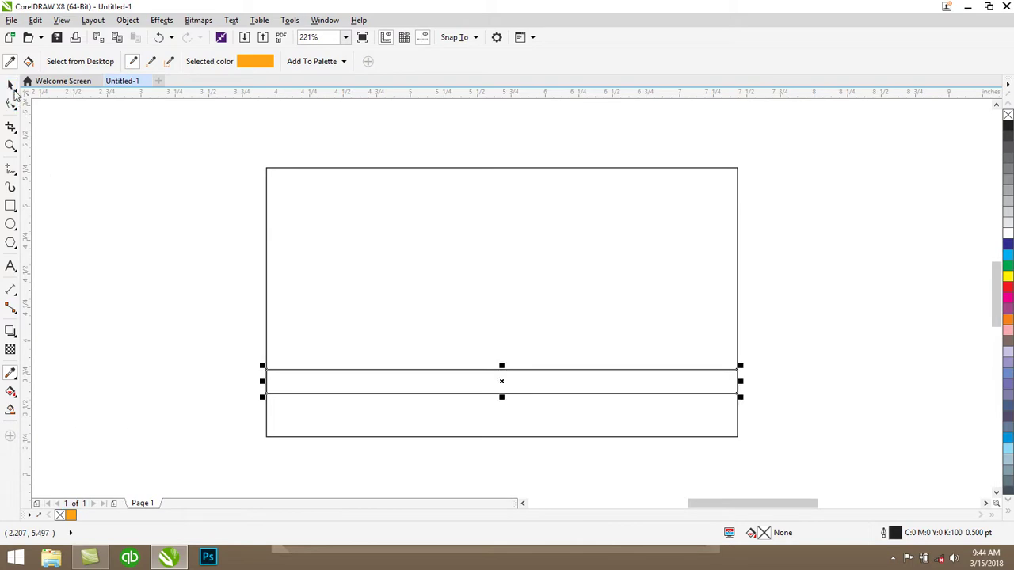
pyautogui.click(71, 516)
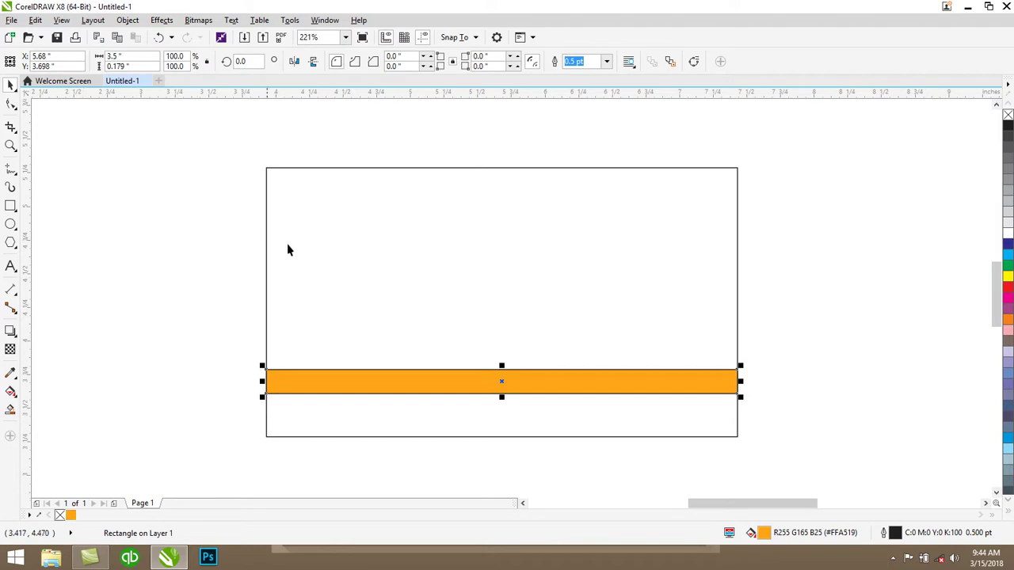
pyautogui.press('Escape')
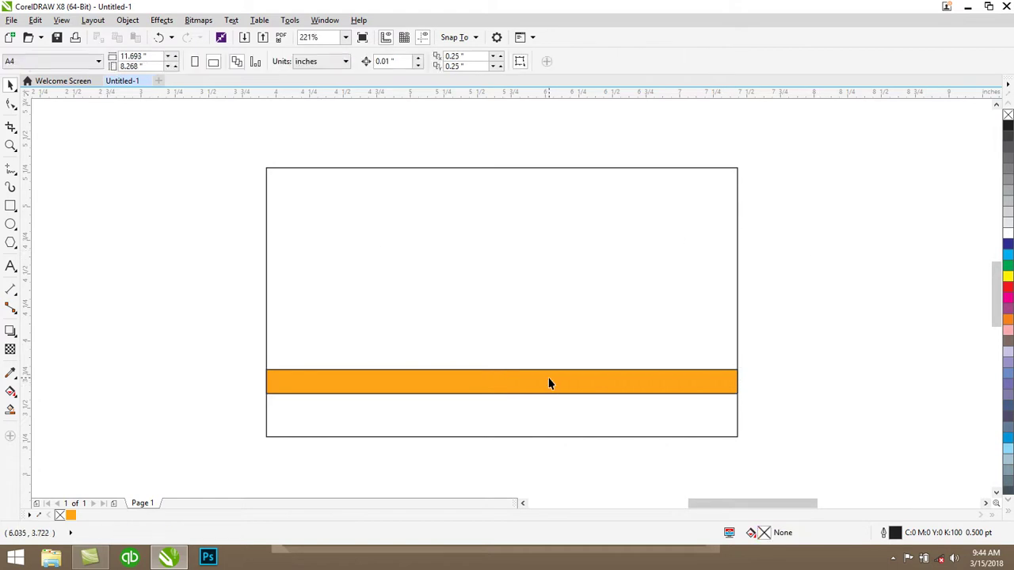
pyautogui.click(549, 378)
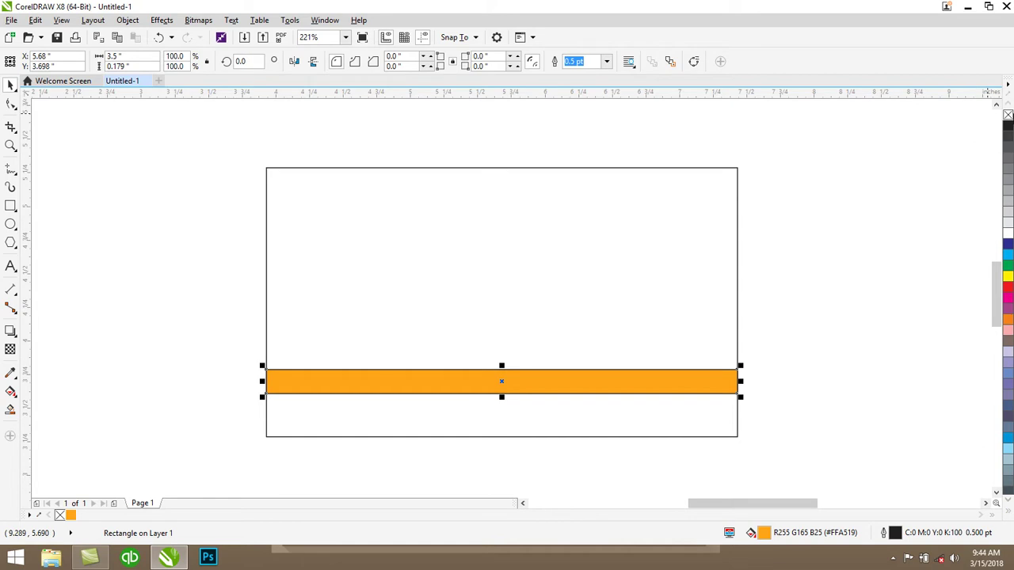
# Remove the orange strip's outline and convert it to curves
pyautogui.rightClick(1008, 116)
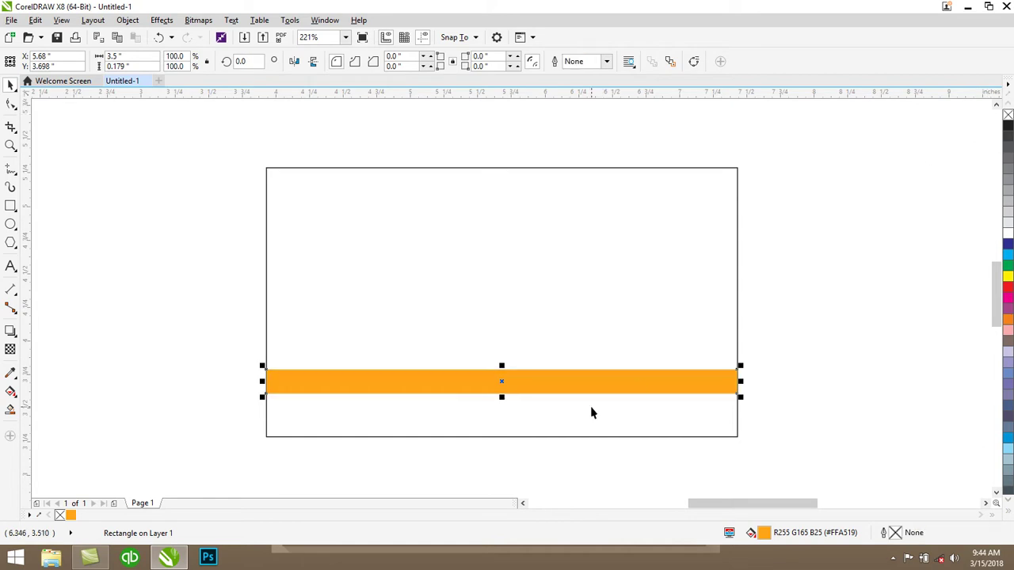
pyautogui.click(10, 104)
pyautogui.rightClick(349, 383)
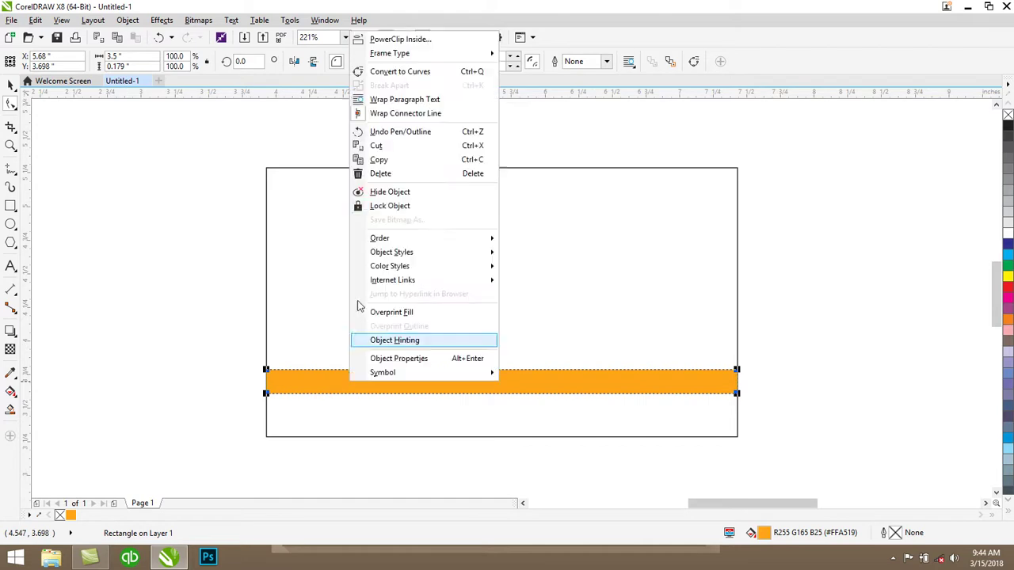
pyautogui.click(400, 72)
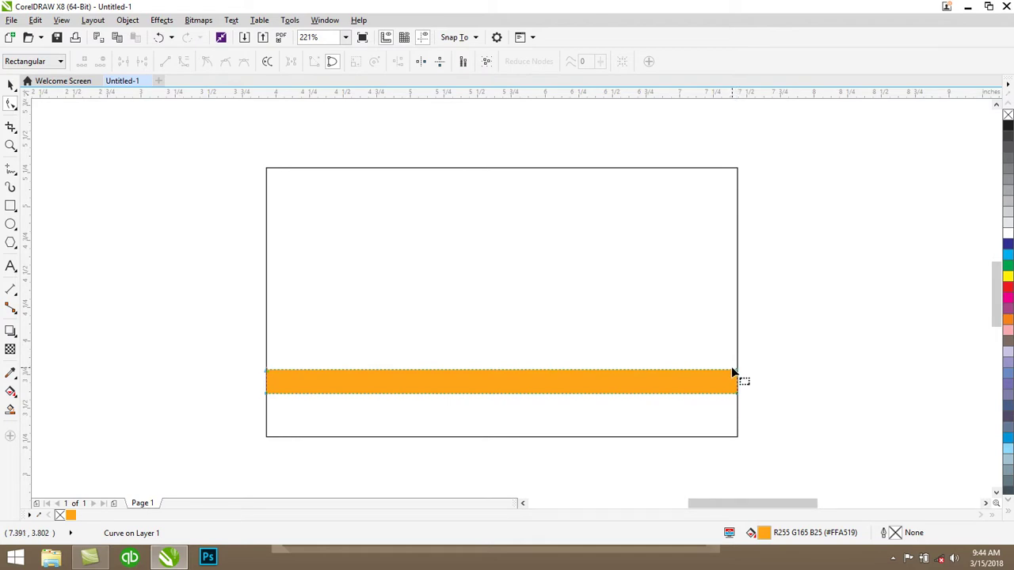
# Raise the strip's right-end nodes and fine-tune its left nodes into a thin upward-slanting band
pyautogui.moveTo(733, 370); pyautogui.dragTo(737, 298)
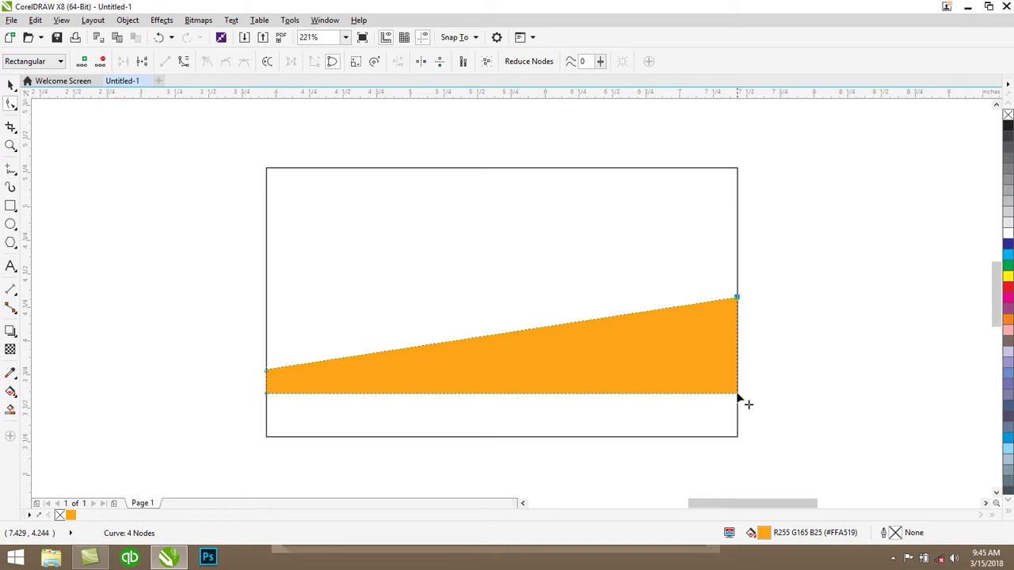
pyautogui.moveTo(736, 393); pyautogui.dragTo(737, 304)
pyautogui.moveTo(266, 394); pyautogui.dragTo(266, 375)
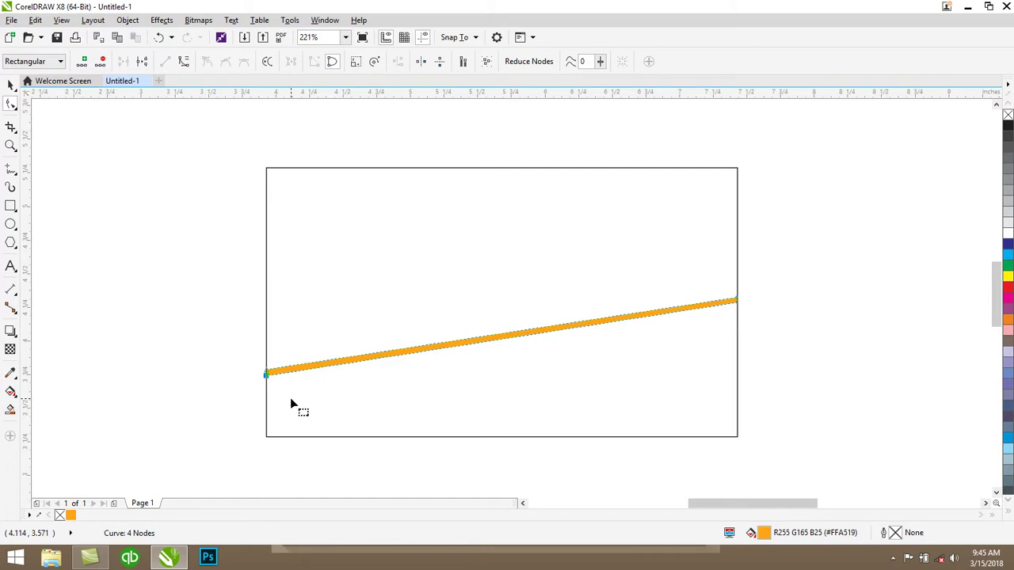
pyautogui.scroll(2, 279, 405)
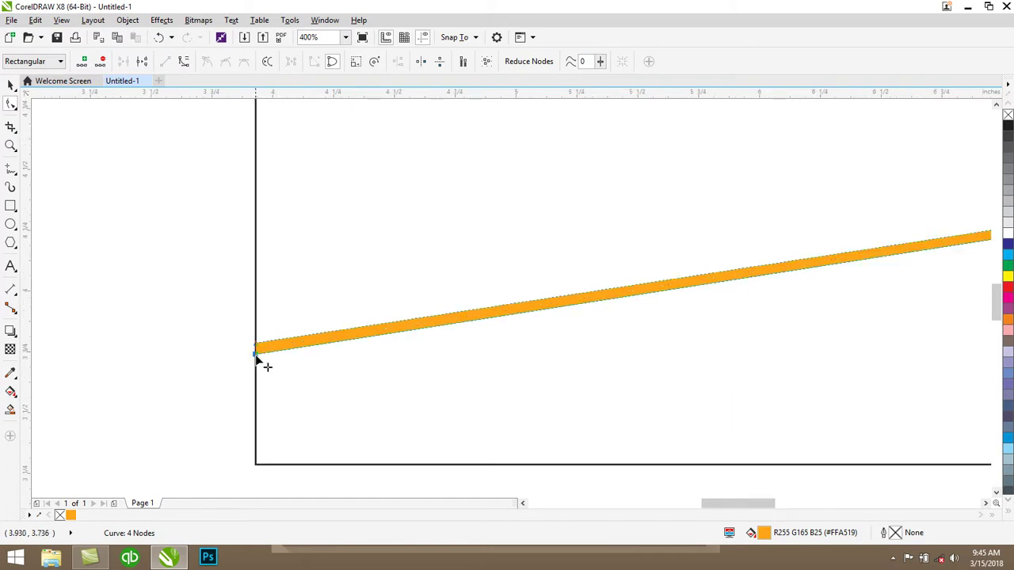
pyautogui.moveTo(256, 354); pyautogui.dragTo(256, 351)
pyautogui.scroll(8, 260, 355)
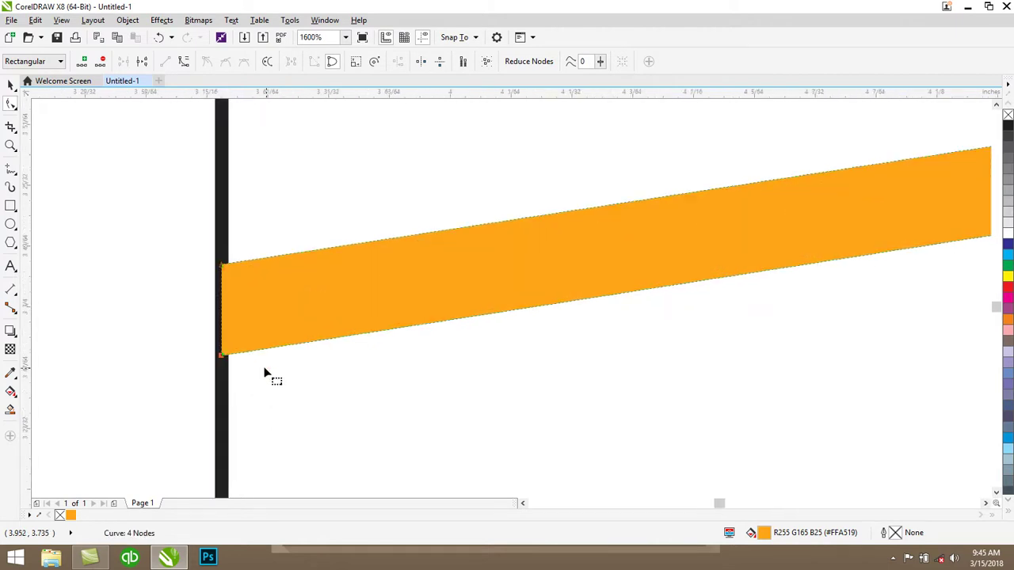
pyautogui.moveTo(175, 341); pyautogui.dragTo(176, 336)
pyautogui.scroll(-10, 176, 337)
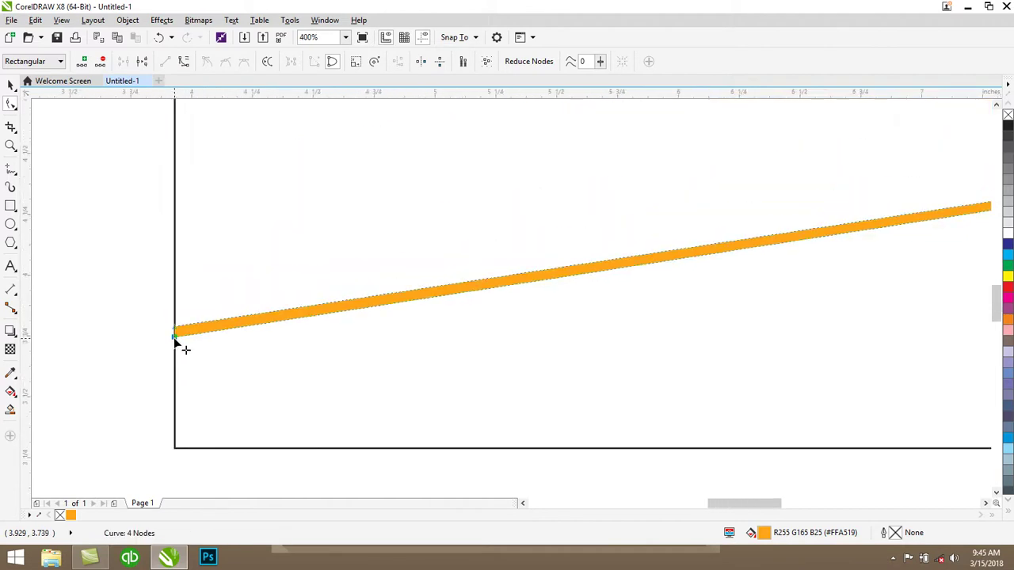
pyautogui.click(10, 83)
pyautogui.click(467, 298)
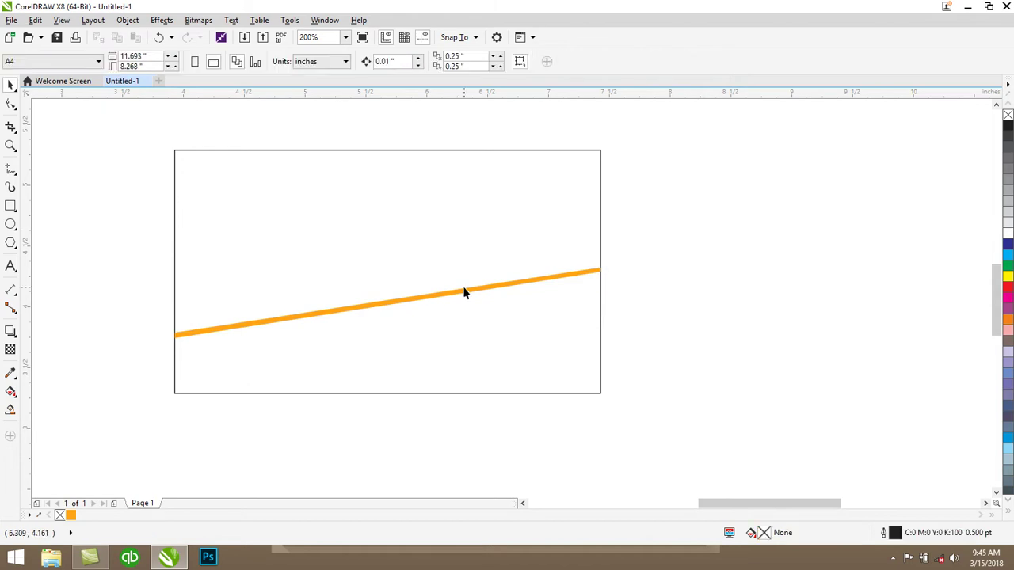
# Duplicate the orange band and position the copy just beside the original
pyautogui.click(315, 317)
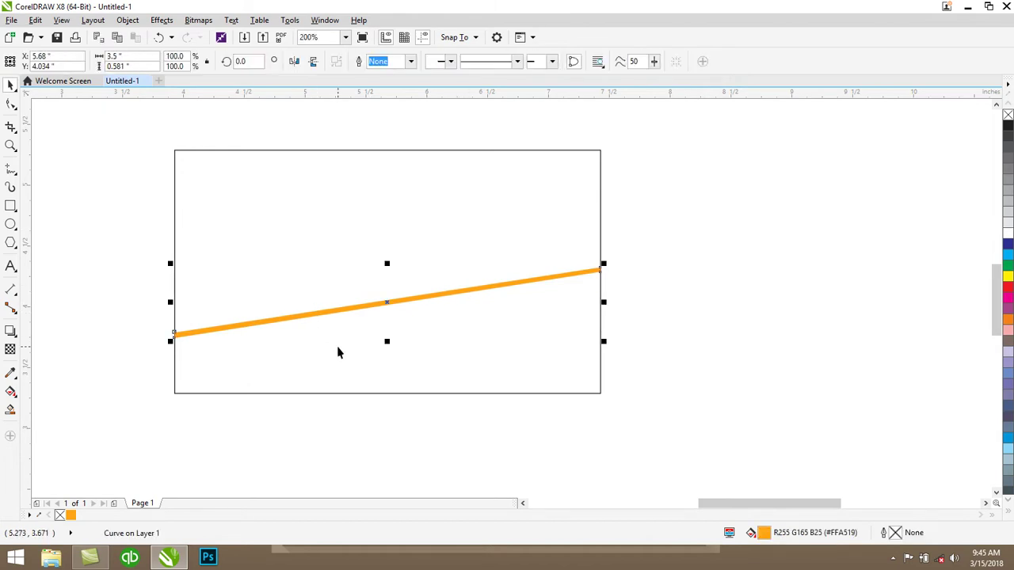
pyautogui.hotkey('ctrl', 'd')
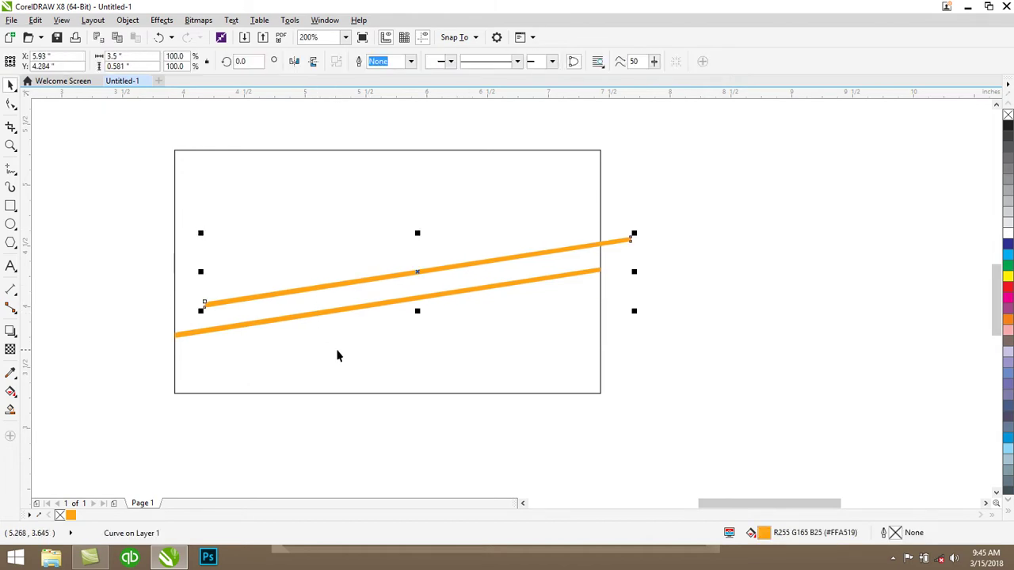
pyautogui.moveTo(396, 276); pyautogui.dragTo(365, 324)
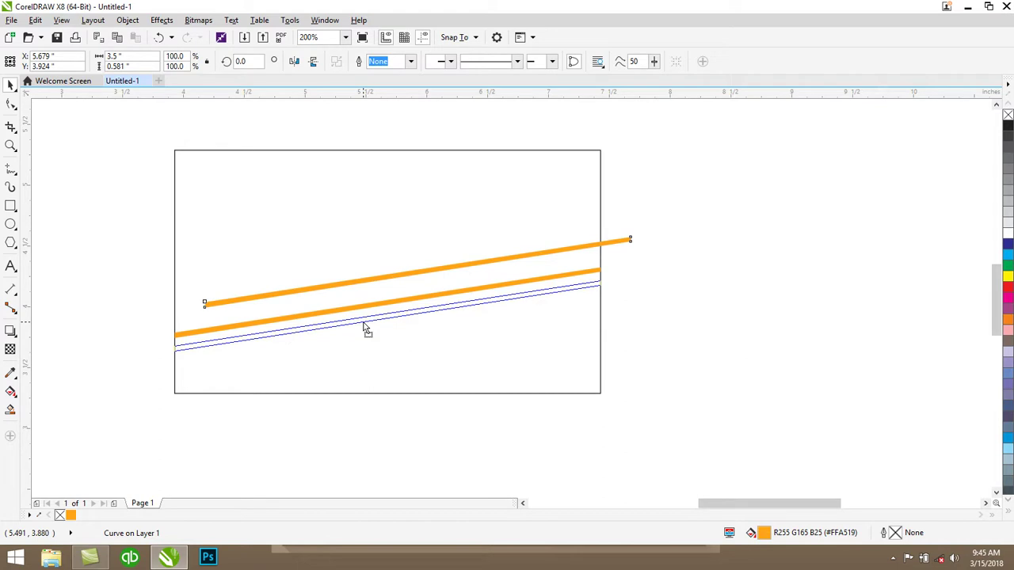
pyautogui.moveTo(365, 325); pyautogui.dragTo(363, 322)
pyautogui.click(681, 217)
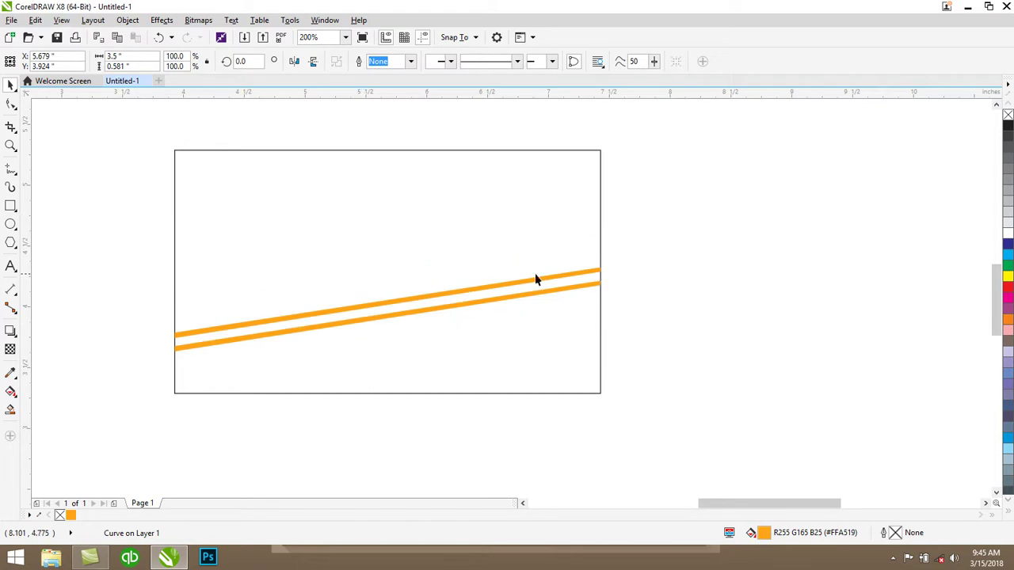
# Make the upper band black, fill and outline, and nudge it down two steps toward the orange one
pyautogui.click(507, 283)
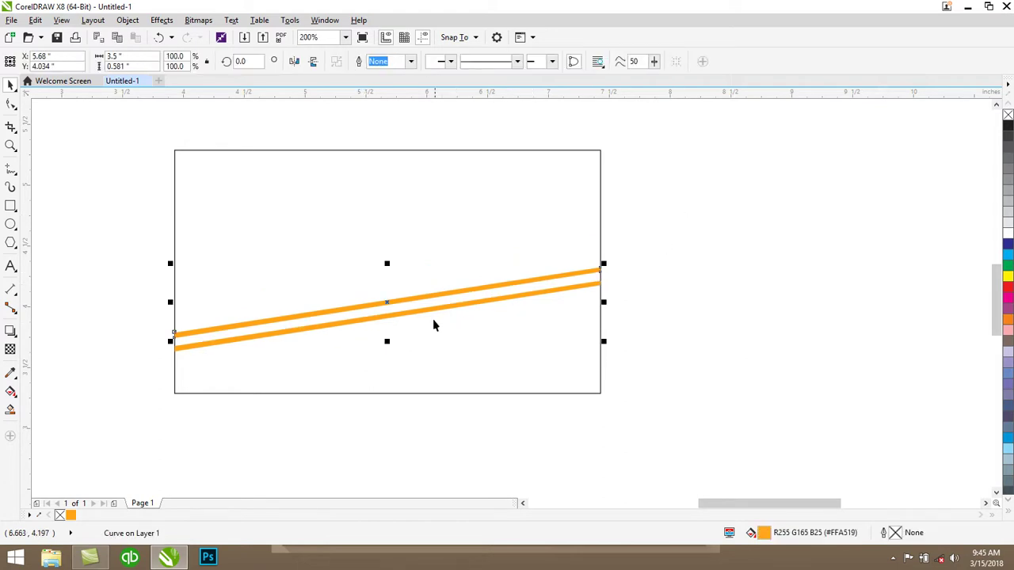
pyautogui.rightClick(1008, 128)
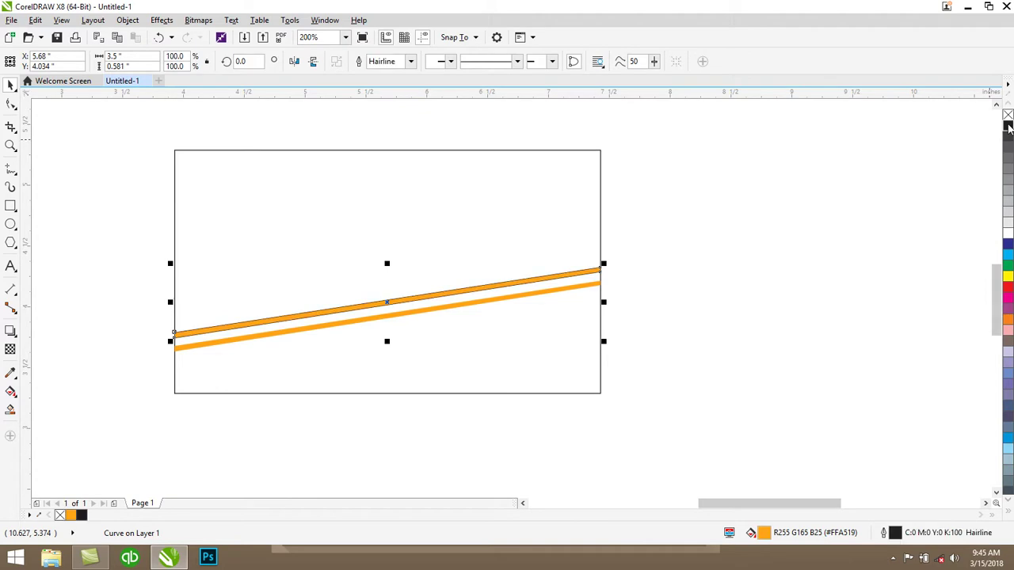
pyautogui.click(1008, 128)
pyautogui.click(861, 190)
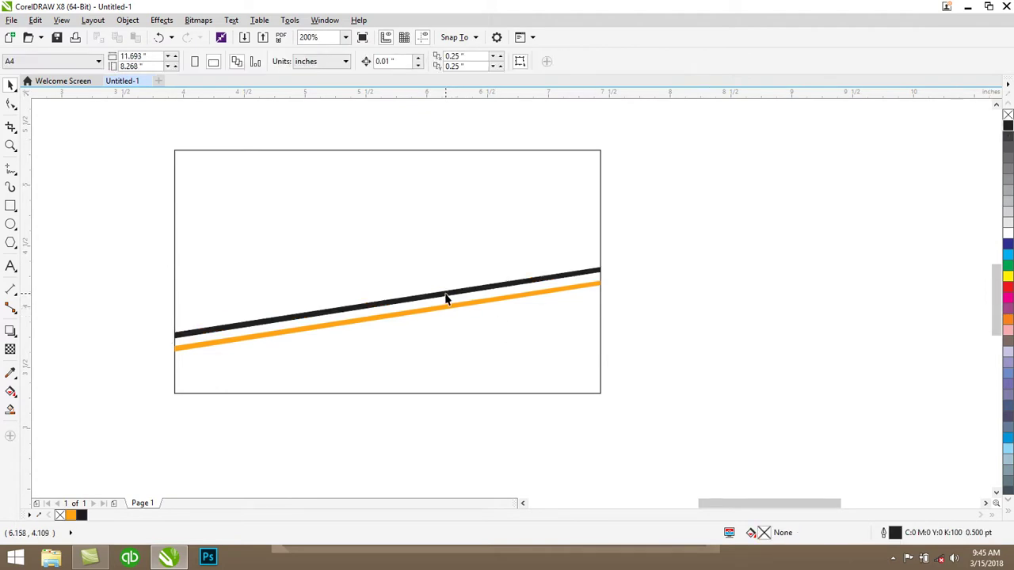
pyautogui.click(446, 298)
pyautogui.press('Down')
pyautogui.press('Down')
pyautogui.press('Down')
pyautogui.press('Down')
pyautogui.press('Down')
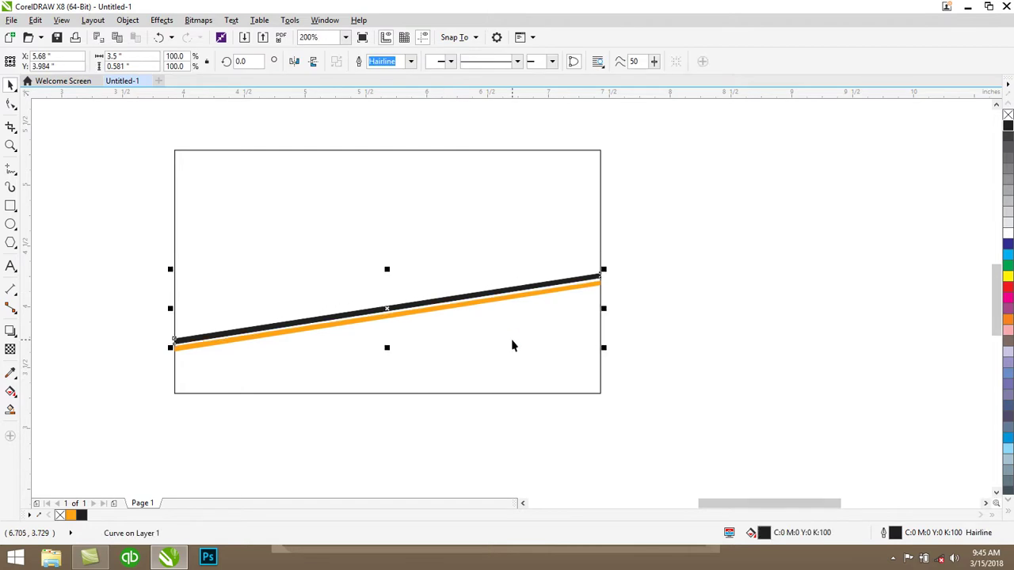
pyautogui.press('Down')
pyautogui.click(763, 278)
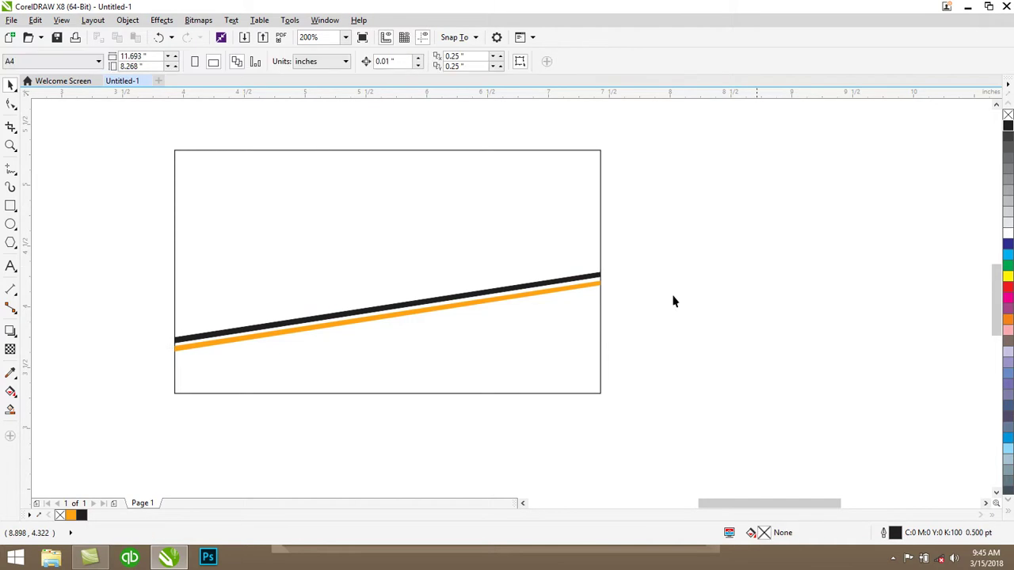
# Select both the black and orange stripes and squash them slightly in height
pyautogui.scroll(4, 377, 332)
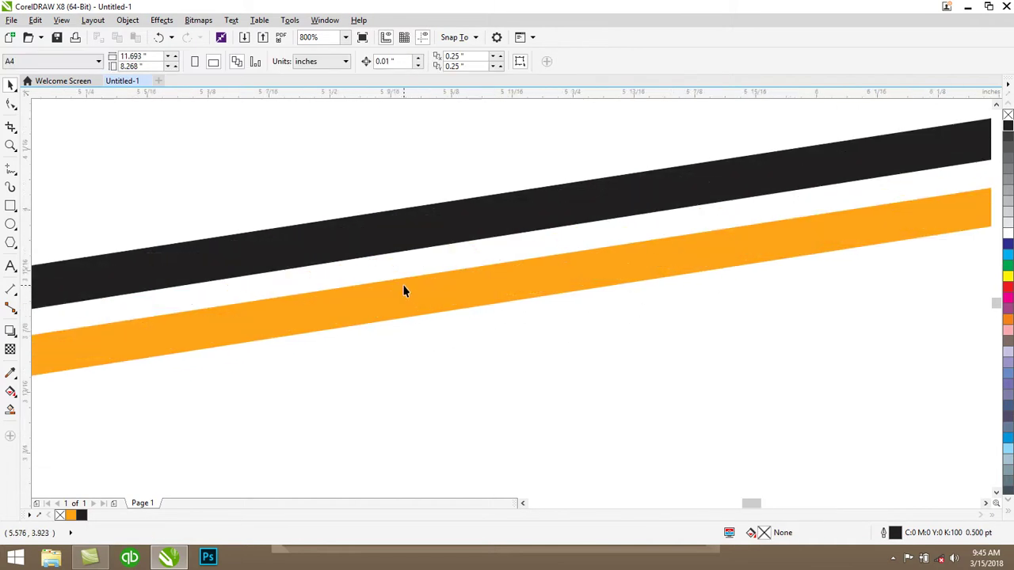
pyautogui.scroll(1, 406, 306)
pyautogui.scroll(-1, 404, 293)
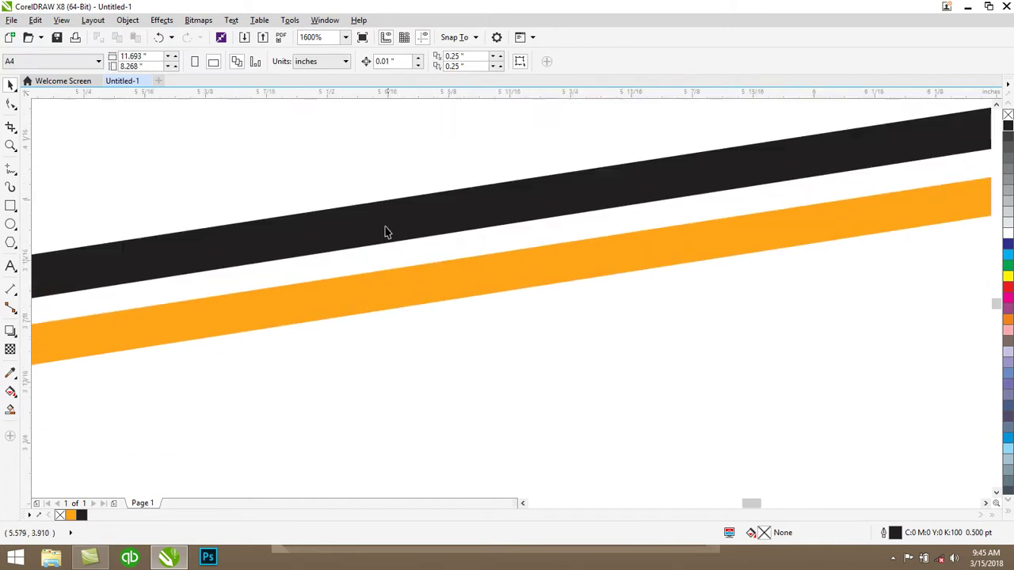
pyautogui.click(384, 224)
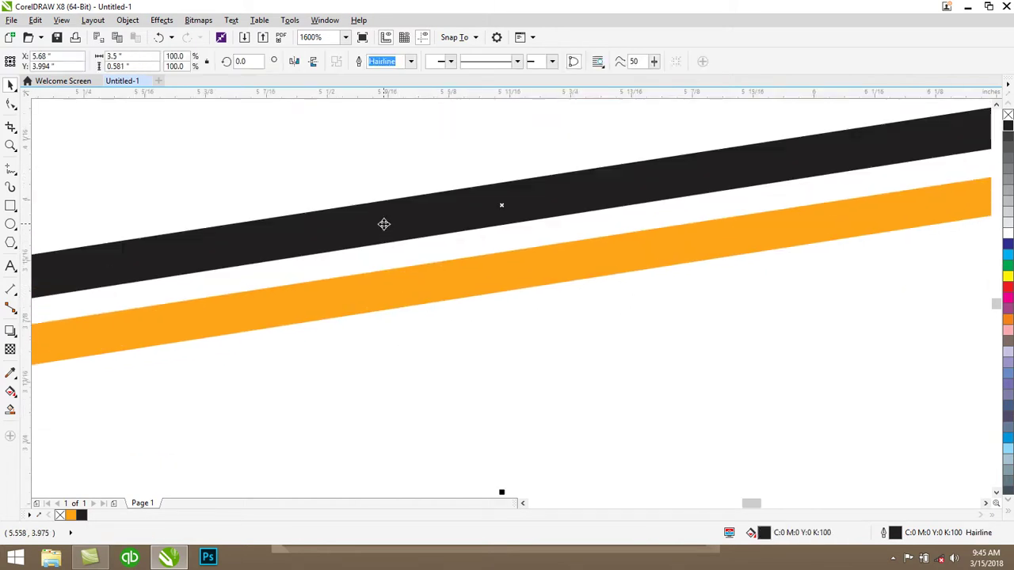
pyautogui.keyDown('shift'); pyautogui.click(412, 304); pyautogui.keyUp('shift')
pyautogui.scroll(-3, 483, 309)
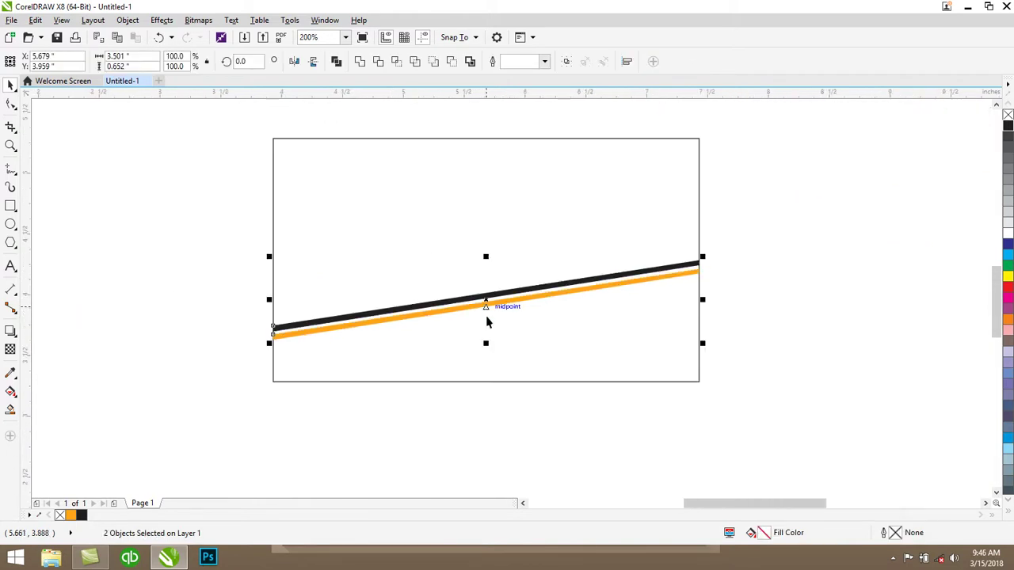
pyautogui.scroll(3, 484, 342)
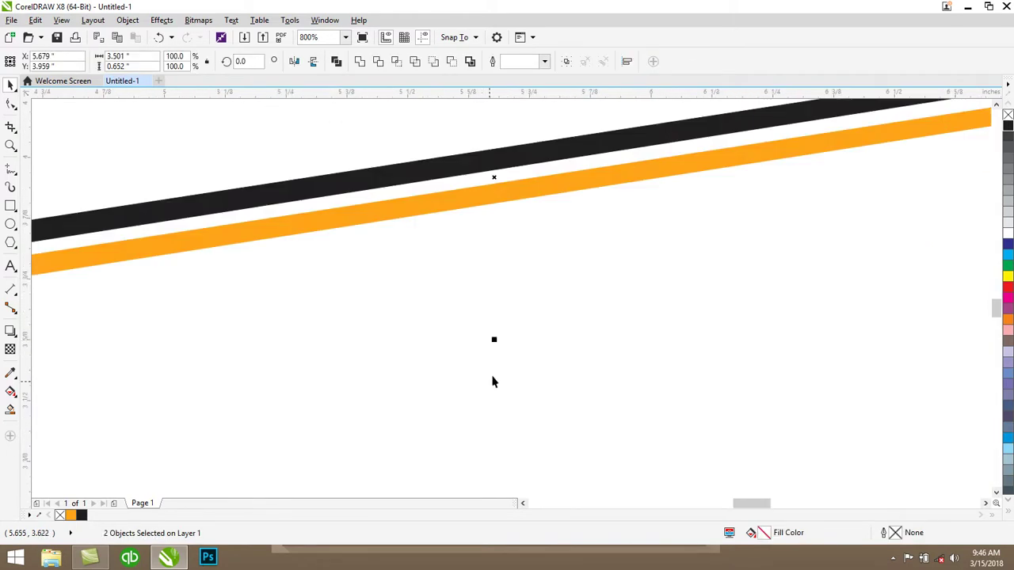
pyautogui.scroll(-2, 495, 339)
pyautogui.moveTo(496, 335); pyautogui.dragTo(500, 332)
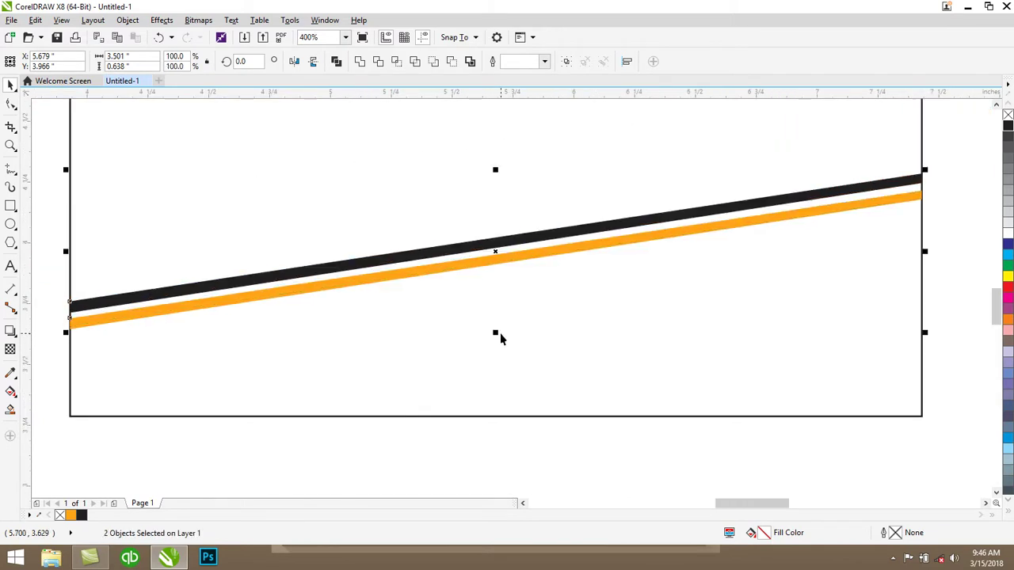
# Select the card background rectangle briefly, then clear the selection
pyautogui.click(372, 172)
pyautogui.scroll(-1, 399, 189)
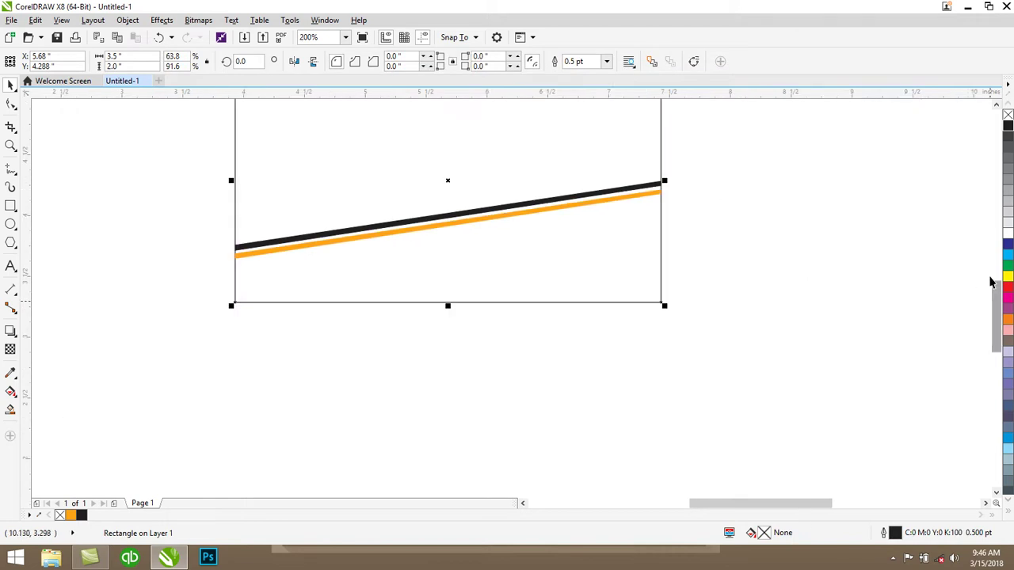
pyautogui.moveTo(1000, 292); pyautogui.dragTo(850, 248)
pyautogui.click(214, 288)
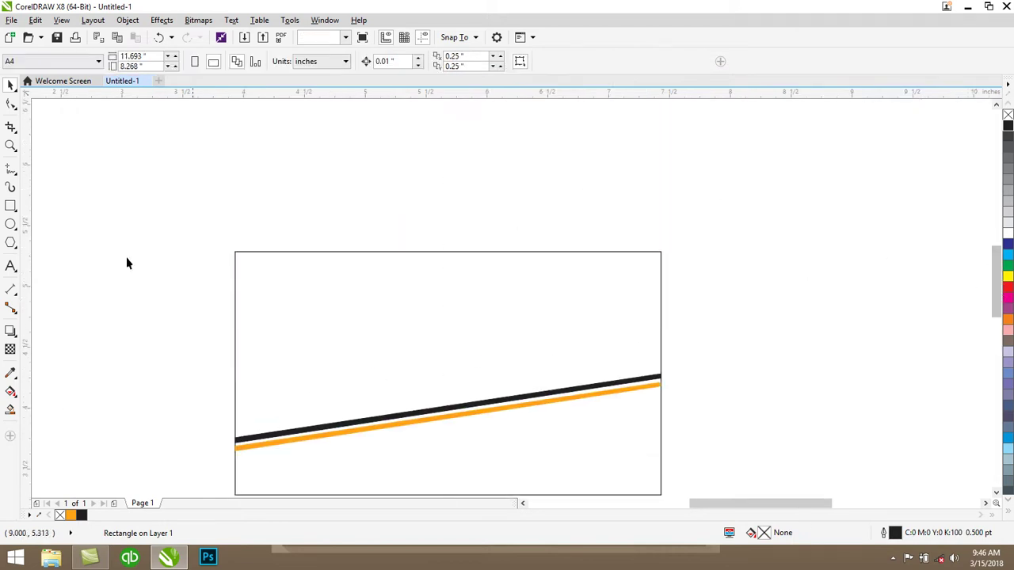
pyautogui.click(13, 207)
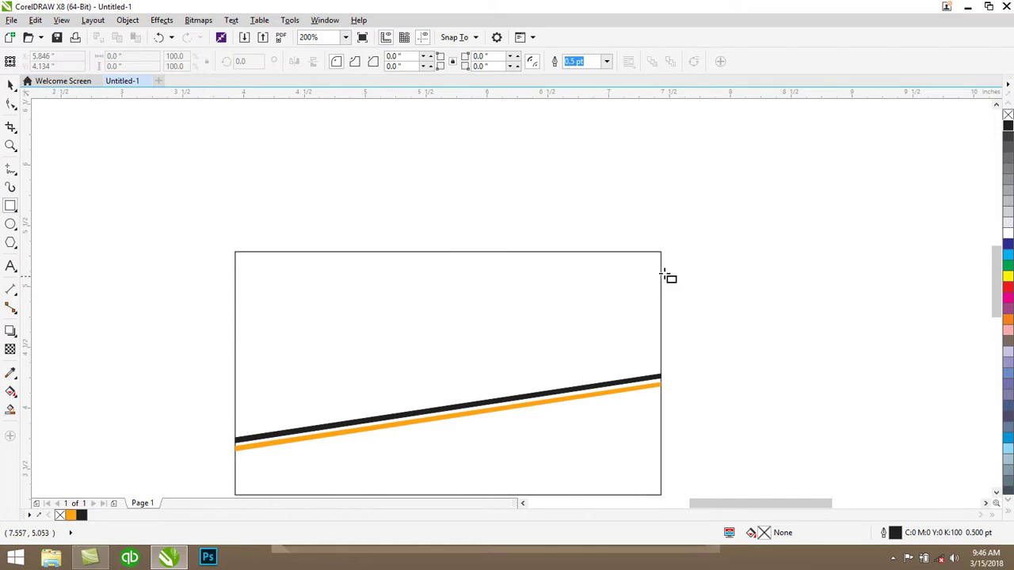
# Draw a rectangle over the card's upper right and make it orange with no outline
pyautogui.moveTo(661, 253); pyautogui.dragTo(332, 368)
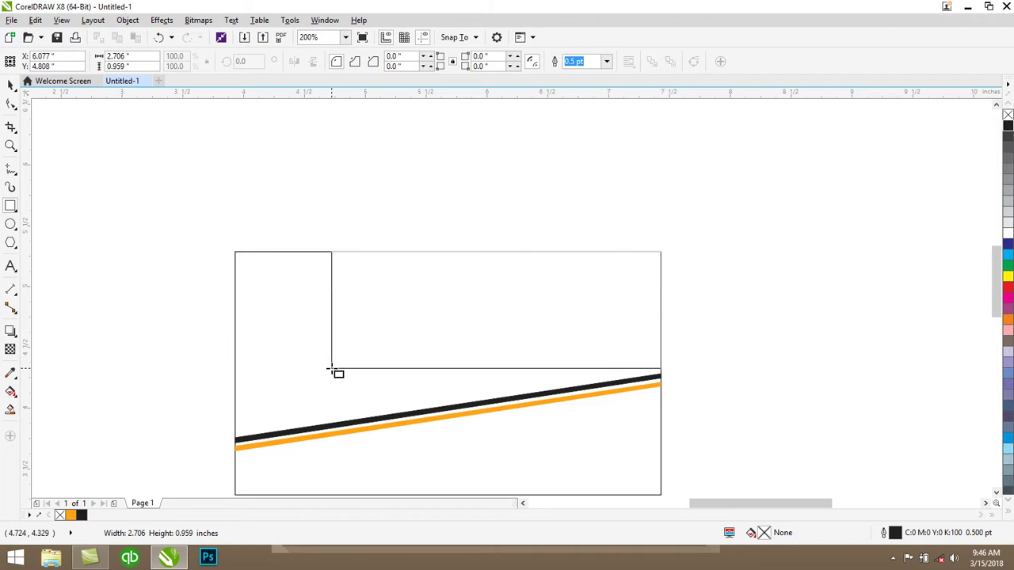
pyautogui.moveTo(332, 368); pyautogui.dragTo(333, 369)
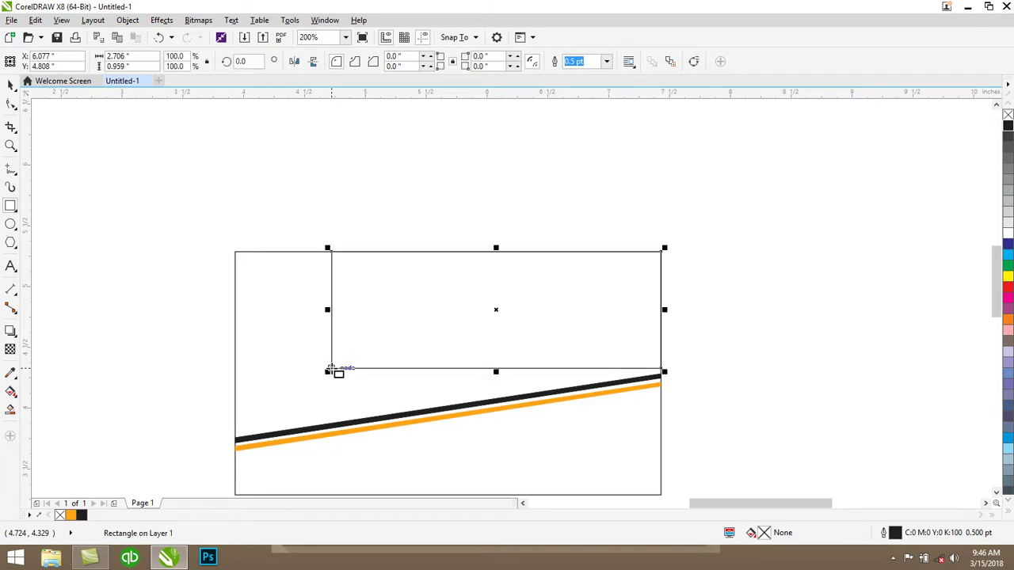
pyautogui.click(70, 515)
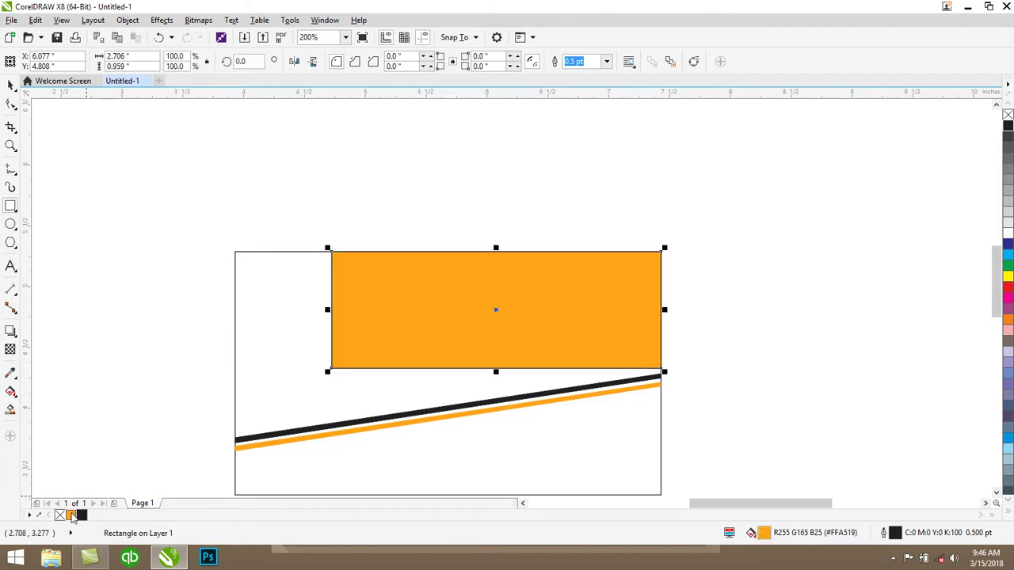
pyautogui.rightClick(1007, 116)
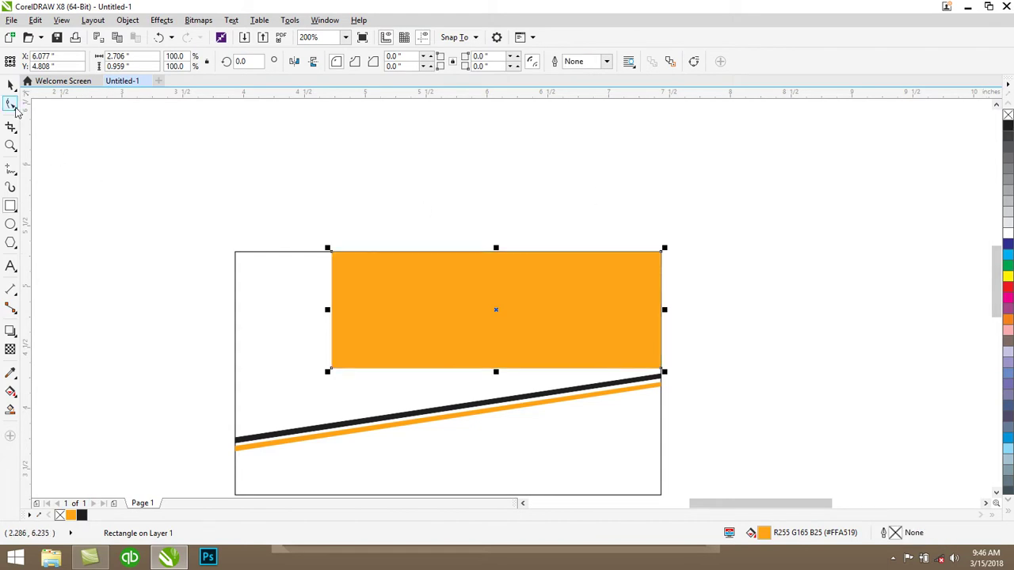
# Convert the orange panel to curves and pull its bottom-left node down onto the black stripe
pyautogui.click(11, 104)
pyautogui.rightClick(457, 288)
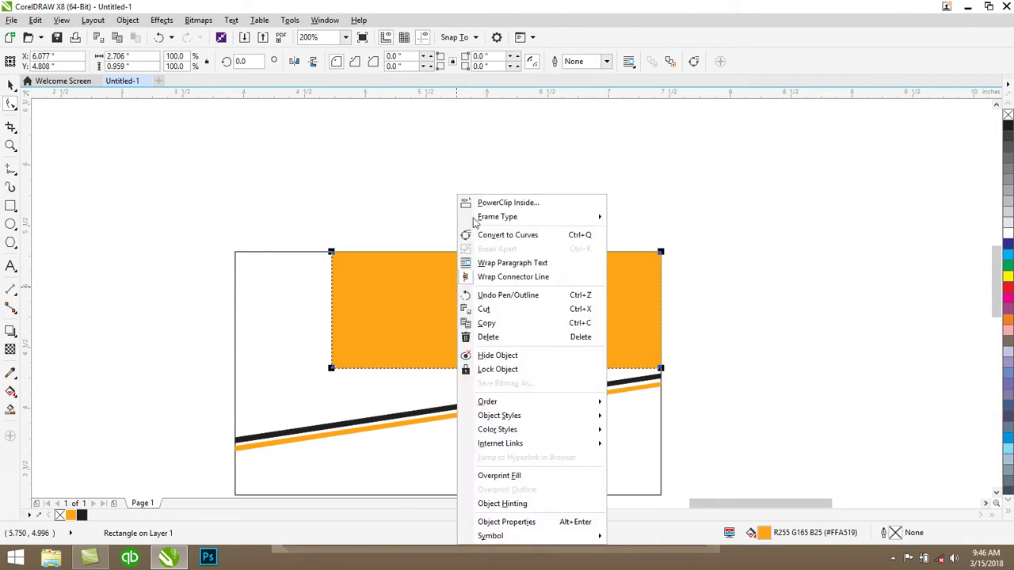
pyautogui.click(480, 236)
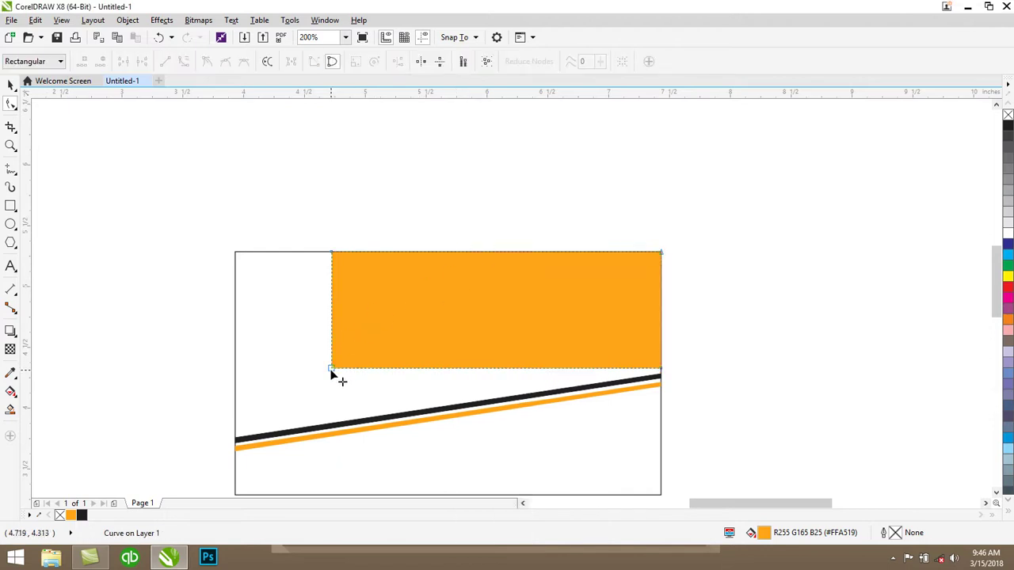
pyautogui.moveTo(330, 371); pyautogui.dragTo(334, 420)
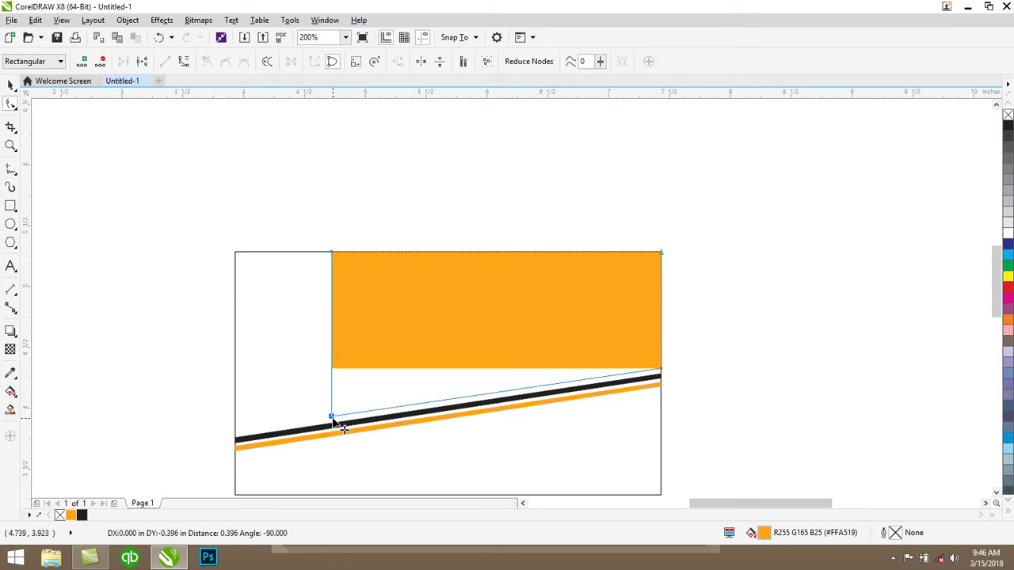
pyautogui.moveTo(333, 419); pyautogui.dragTo(334, 420)
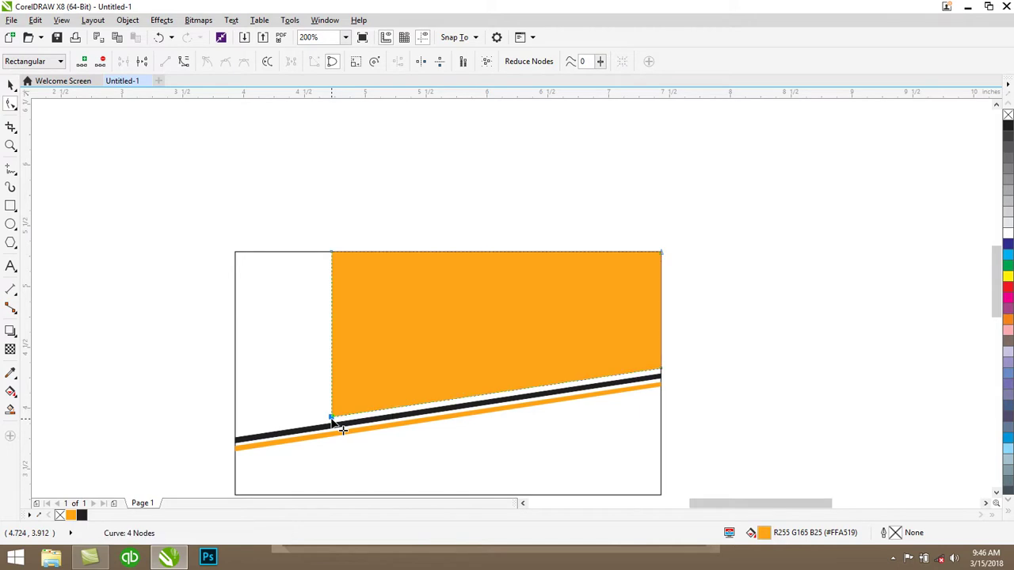
pyautogui.click(11, 85)
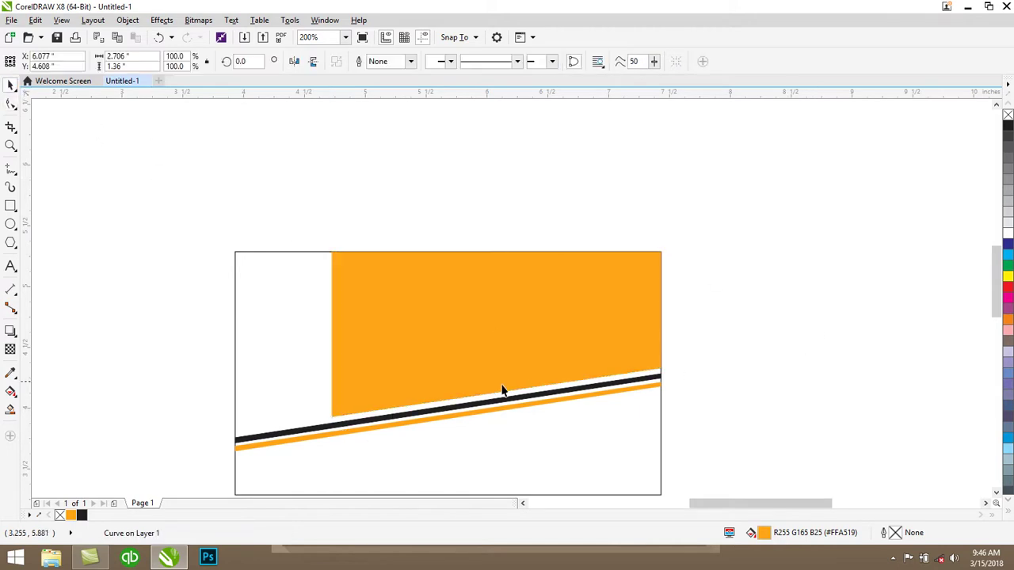
pyautogui.click(648, 412)
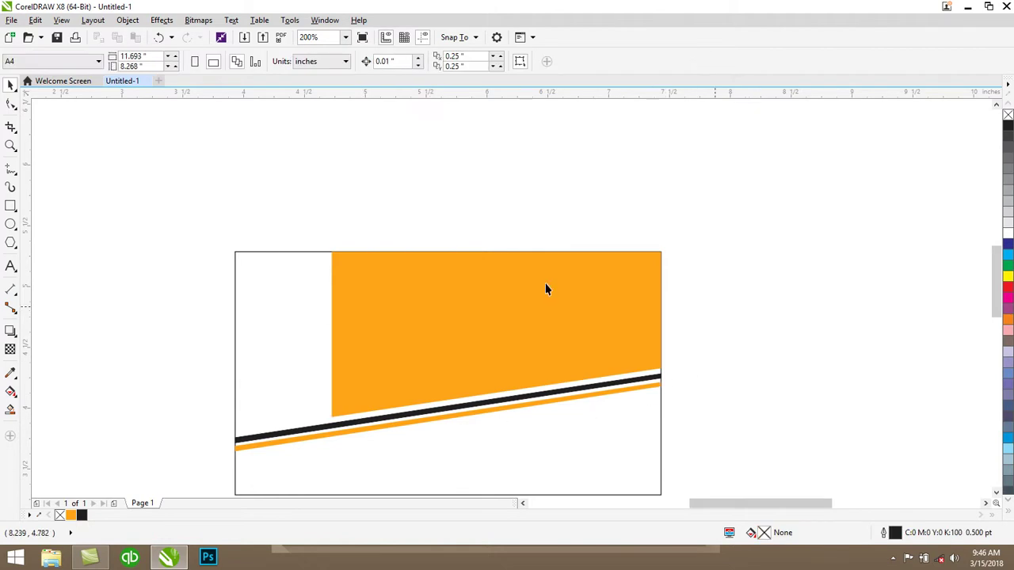
# Draw a rectangle in the card's top-left corner down to the stripes, filled black with no outline
pyautogui.click(10, 207)
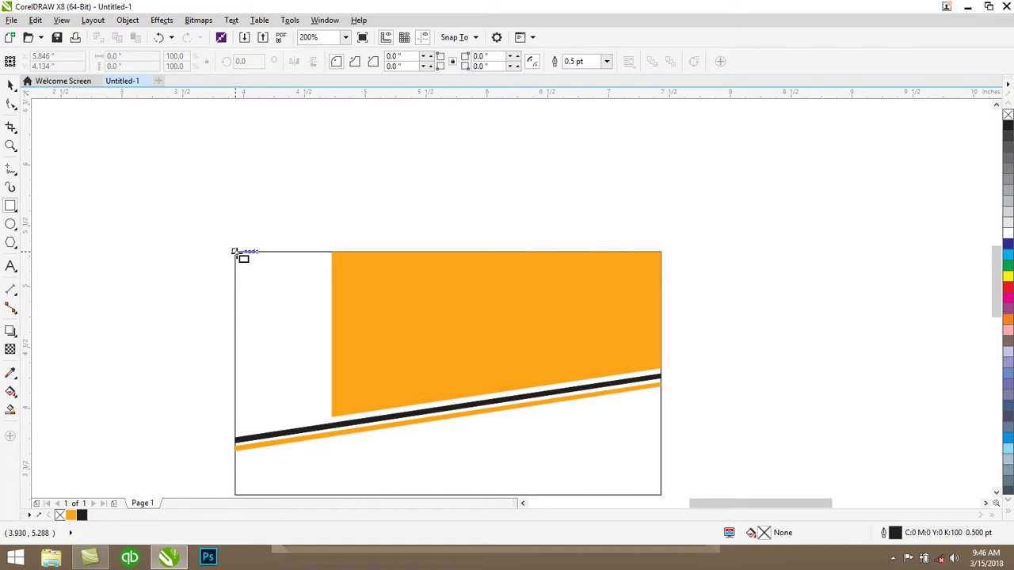
pyautogui.moveTo(235, 251); pyautogui.dragTo(332, 418)
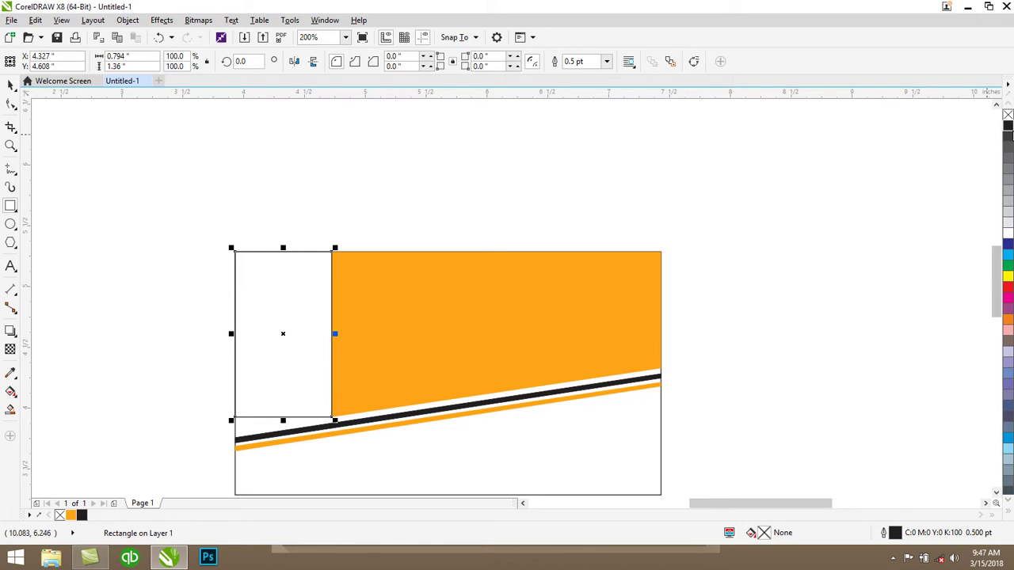
pyautogui.click(1010, 133)
pyautogui.rightClick(1007, 116)
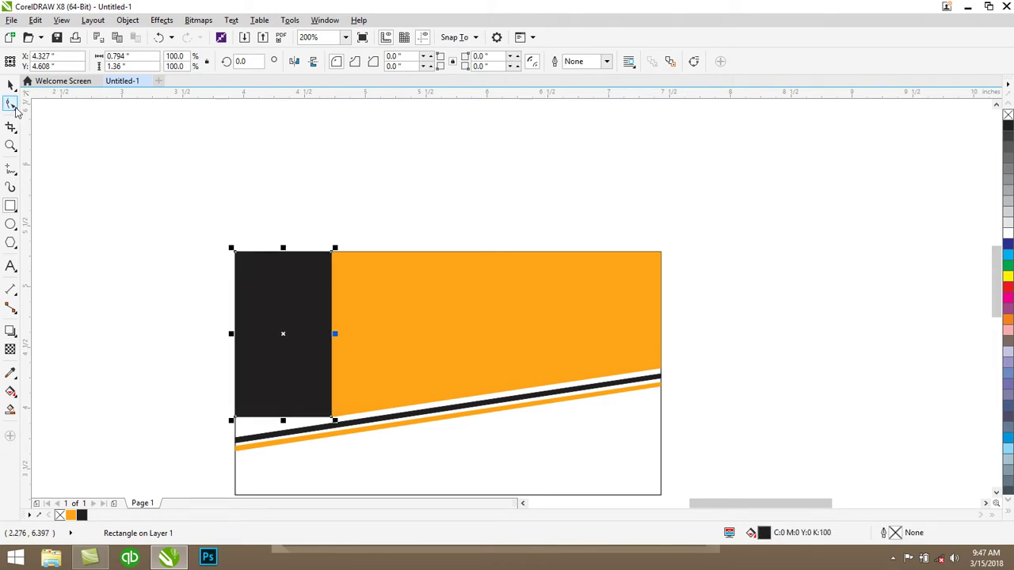
# Convert the black block to curves and drag its lower-left node down to the stripes
pyautogui.click(11, 103)
pyautogui.rightClick(277, 297)
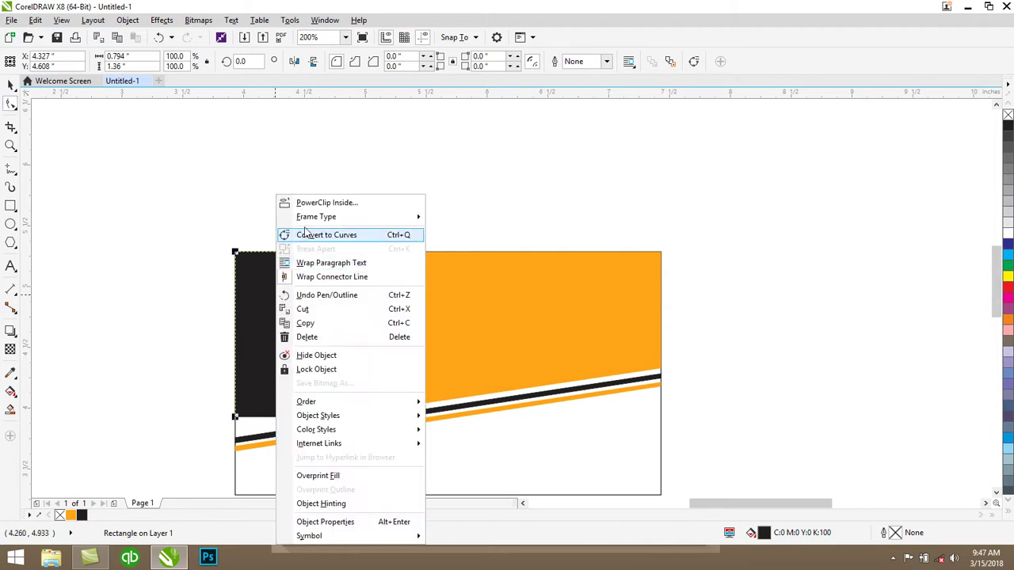
pyautogui.click(313, 235)
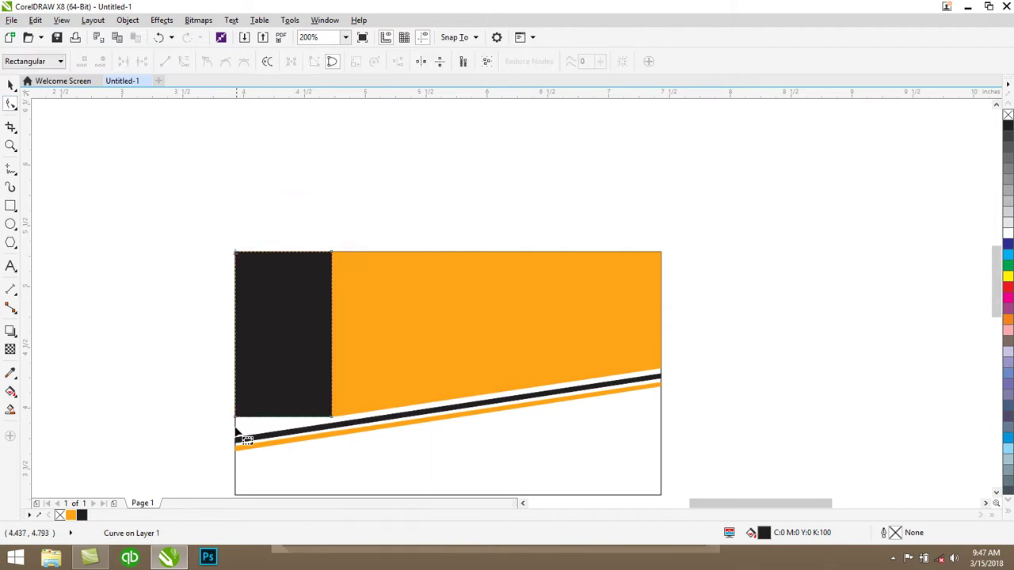
pyautogui.scroll(1, 248, 442)
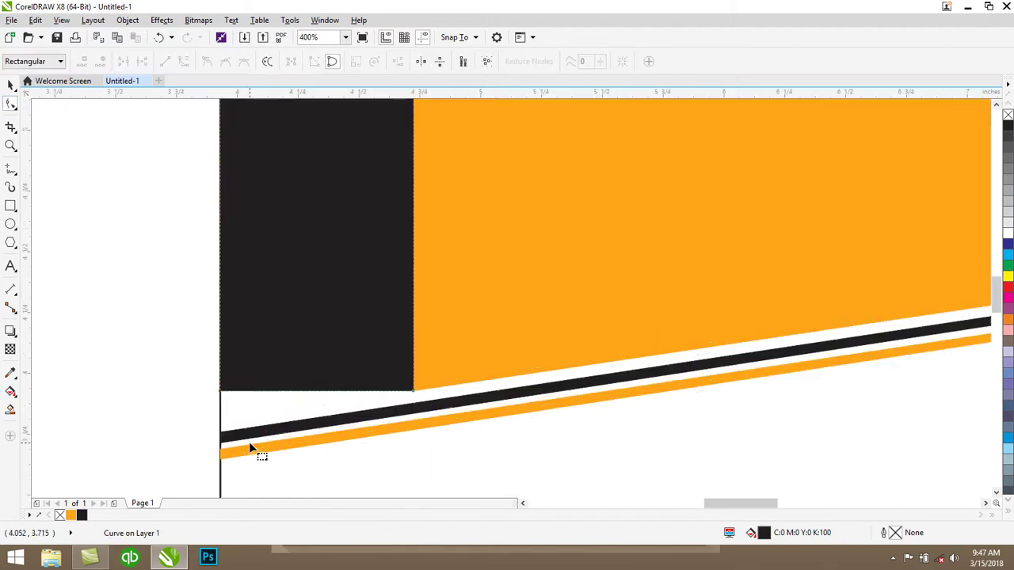
pyautogui.click(219, 391)
pyautogui.moveTo(220, 392); pyautogui.dragTo(220, 423)
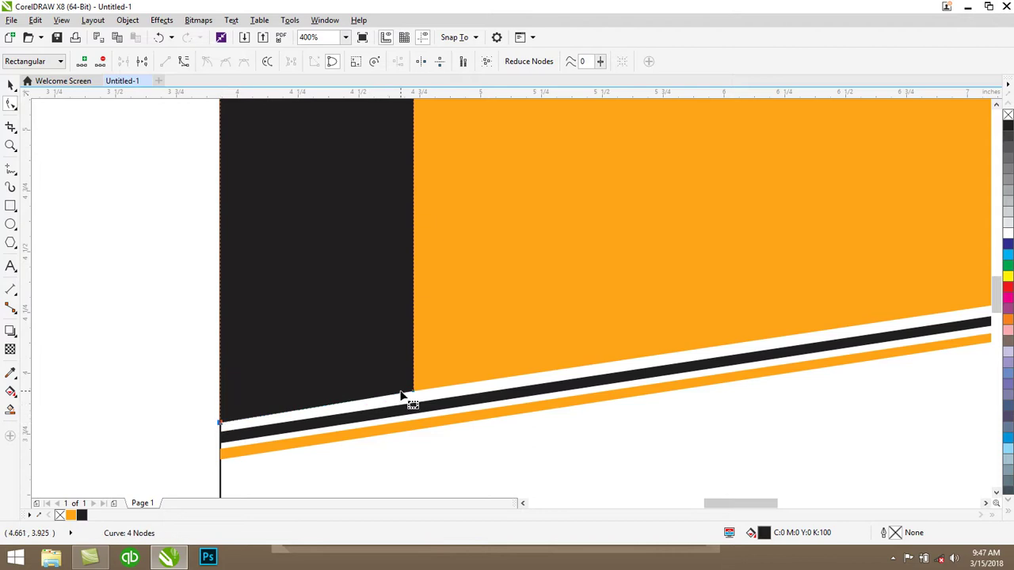
pyautogui.scroll(-2, 164, 319)
pyautogui.scroll(1, 164, 319)
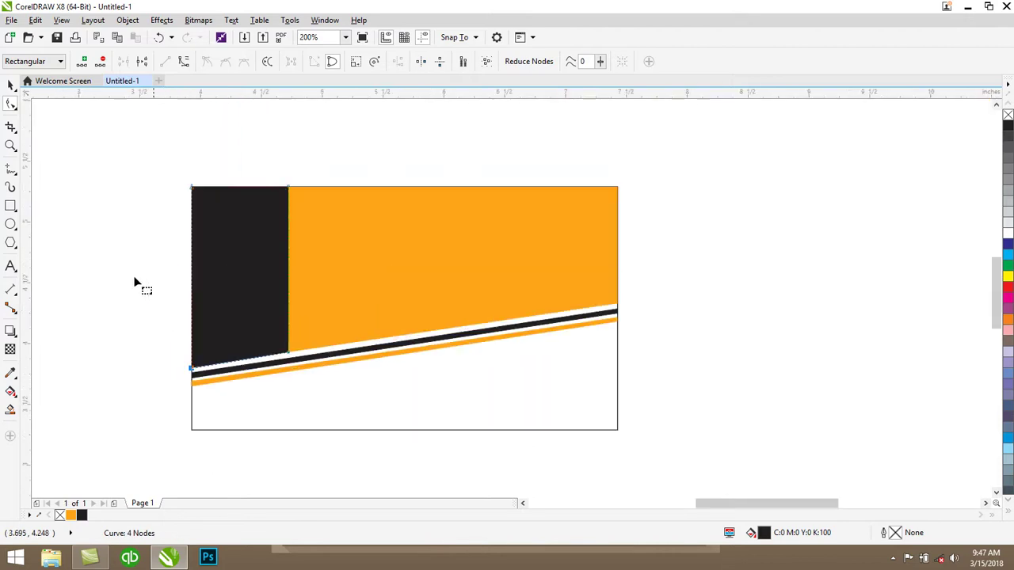
pyautogui.click(11, 86)
pyautogui.click(135, 211)
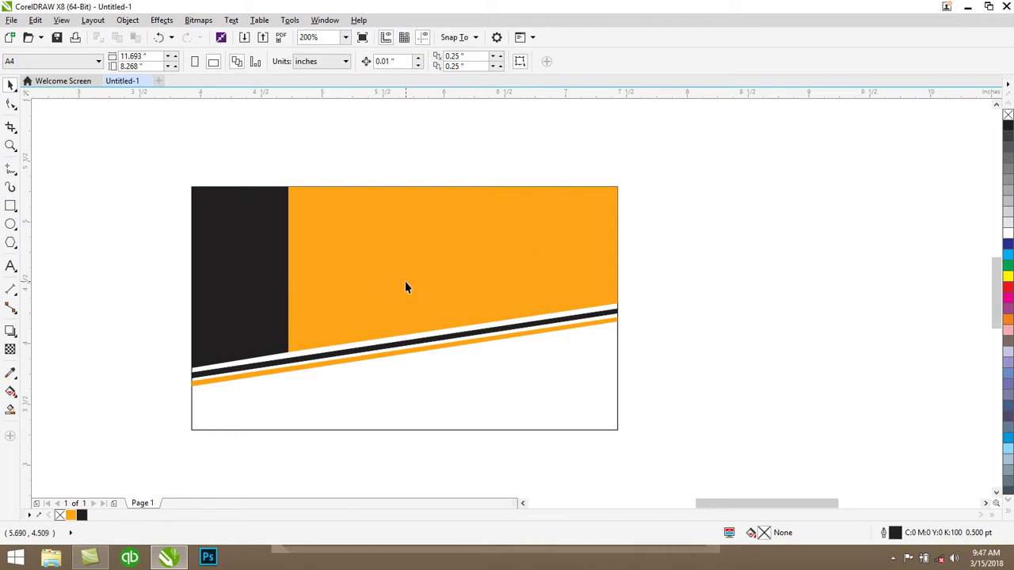
# Raise the orange panel's lower-right node to steepen its bottom edge above the stripes
pyautogui.scroll(1, 992, 278)
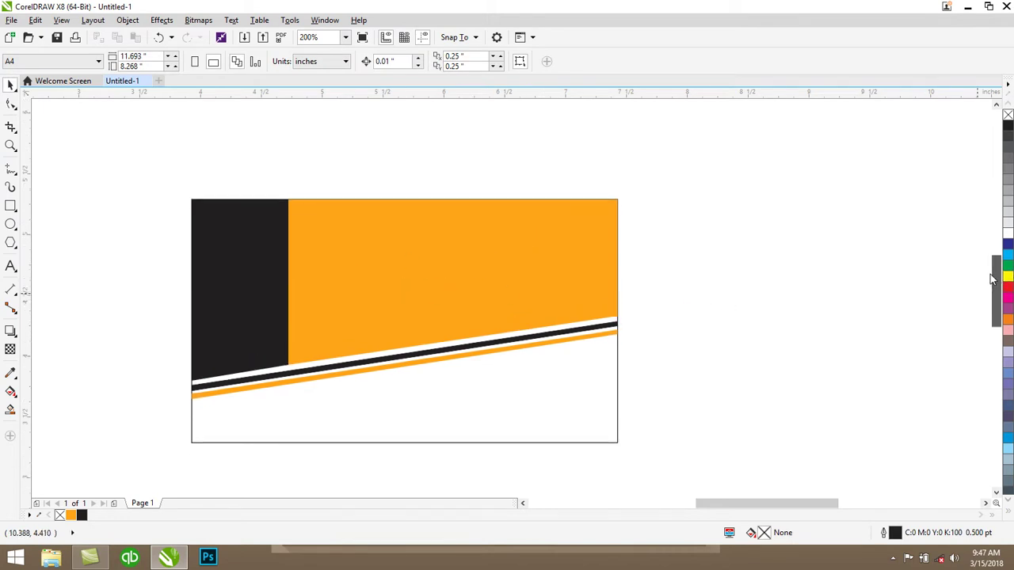
pyautogui.click(535, 305)
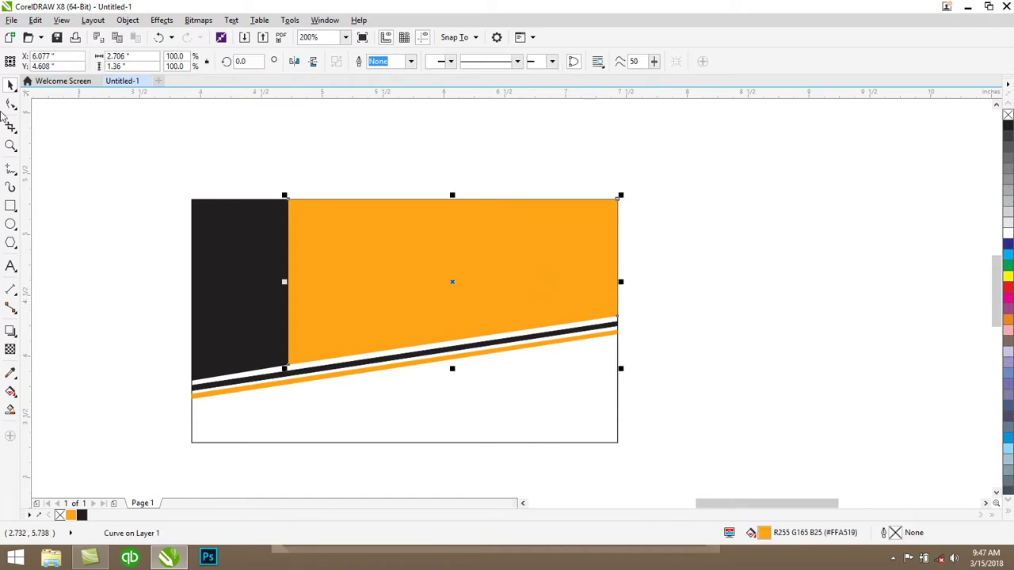
pyautogui.click(11, 105)
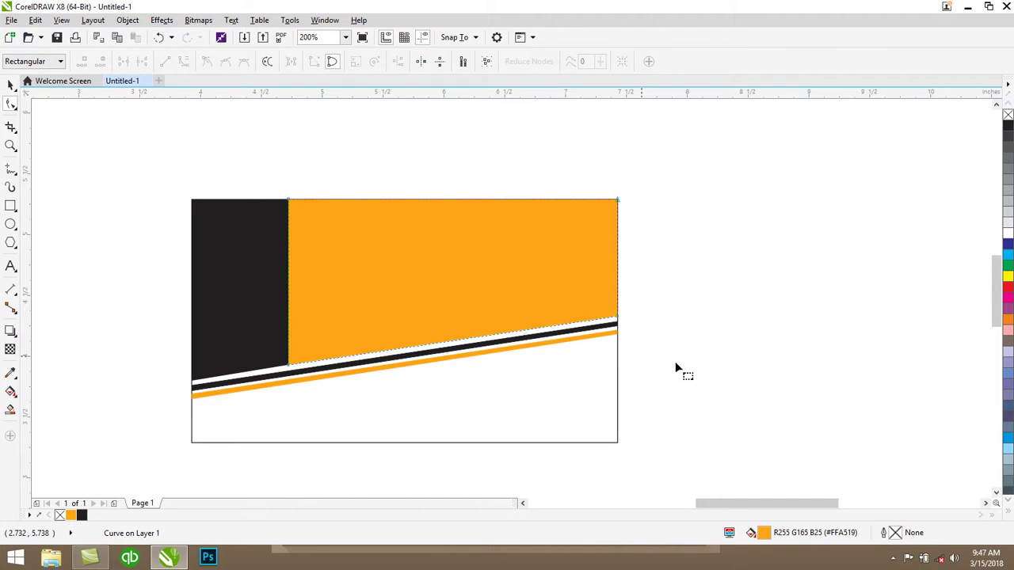
pyautogui.click(624, 324)
pyautogui.moveTo(619, 317); pyautogui.dragTo(618, 277)
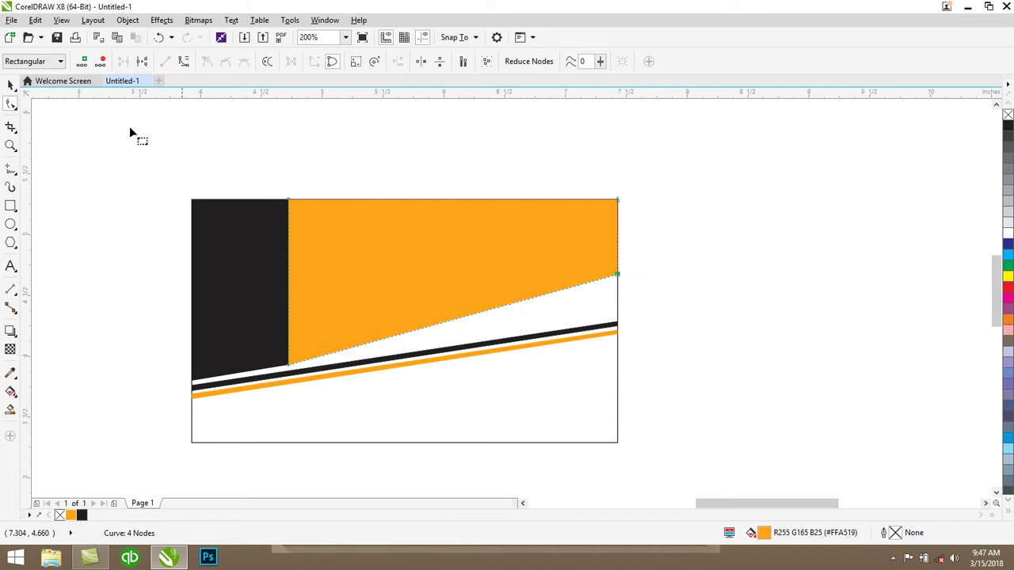
pyautogui.click(11, 84)
pyautogui.click(792, 262)
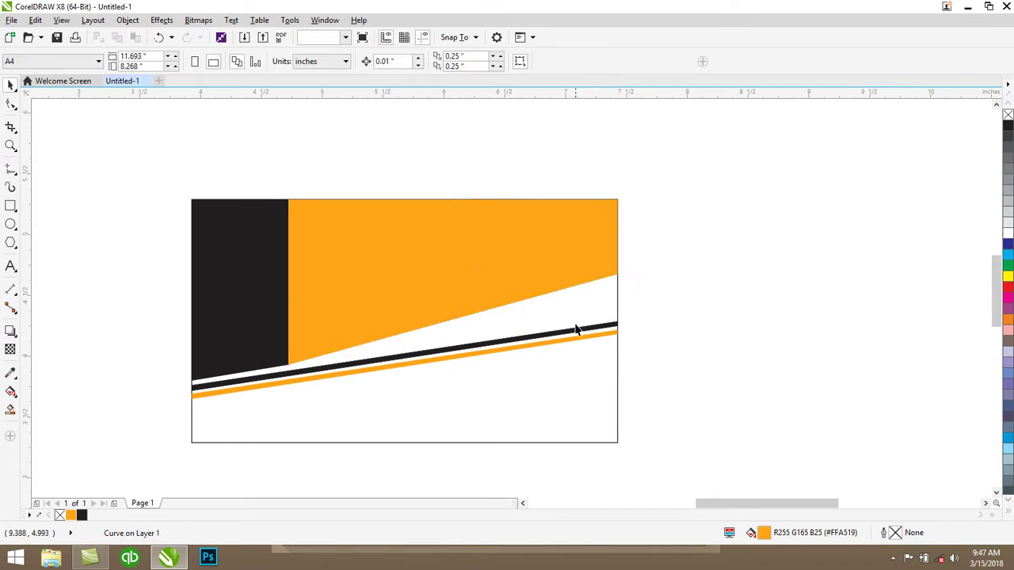
pyautogui.click(576, 329)
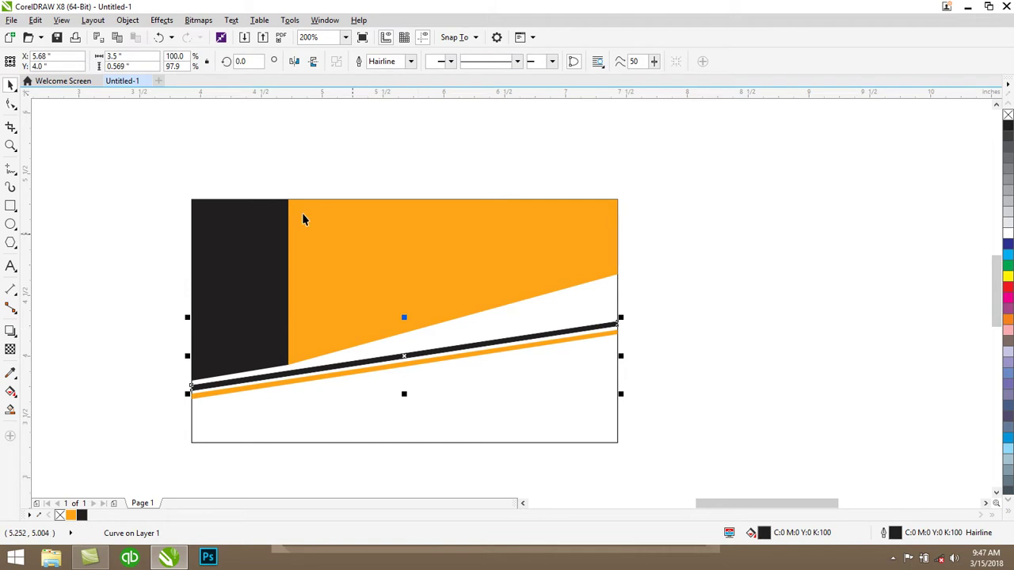
# Raise the black stripe's right-end nodes so the stripe becomes thinner and steeper
pyautogui.click(10, 104)
pyautogui.scroll(2, 634, 332)
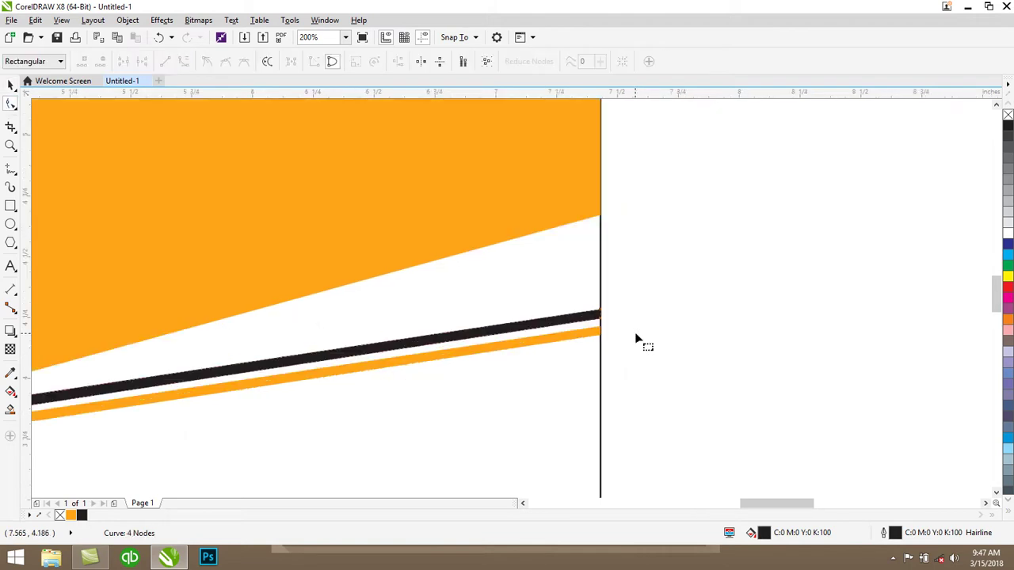
pyautogui.scroll(3, 603, 313)
pyautogui.moveTo(583, 281); pyautogui.dragTo(583, 116)
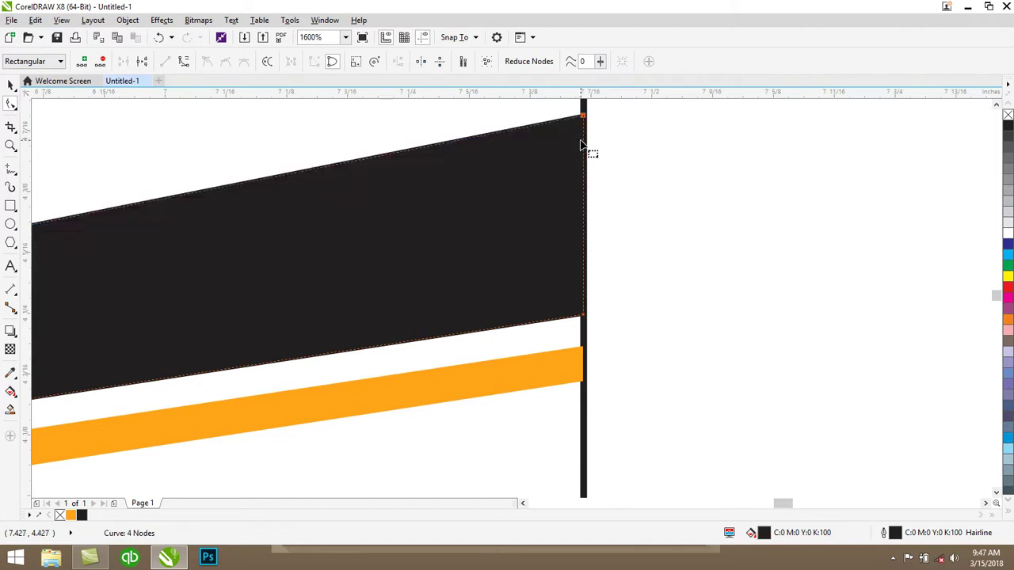
pyautogui.scroll(-2, 580, 145)
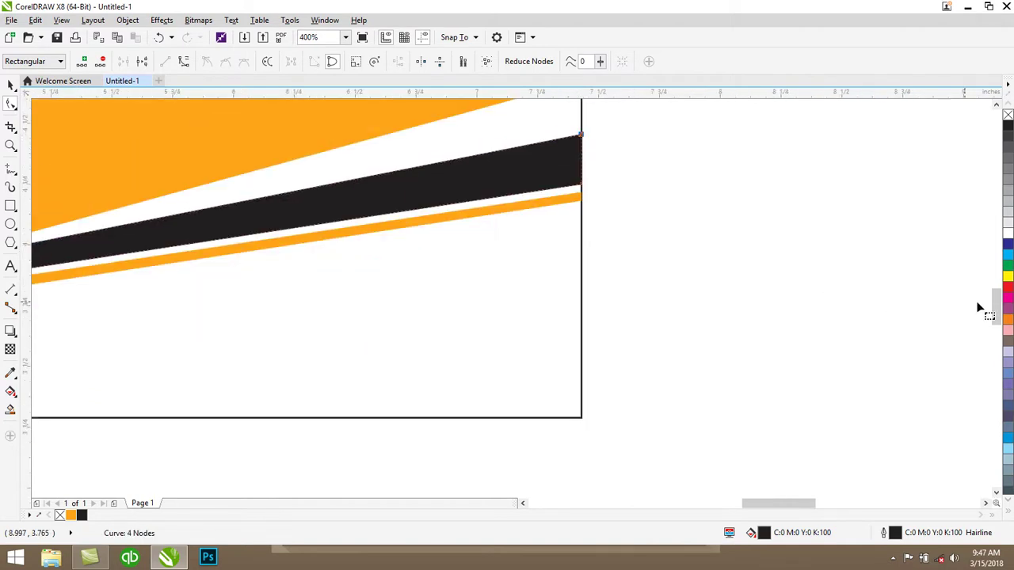
pyautogui.scroll(2, 996, 304)
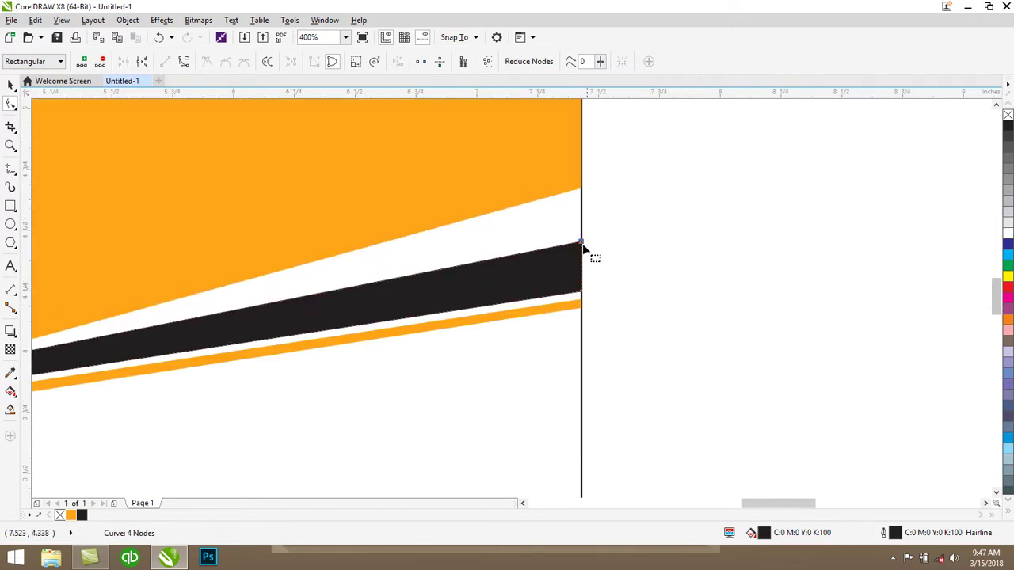
pyautogui.moveTo(582, 241); pyautogui.dragTo(582, 204)
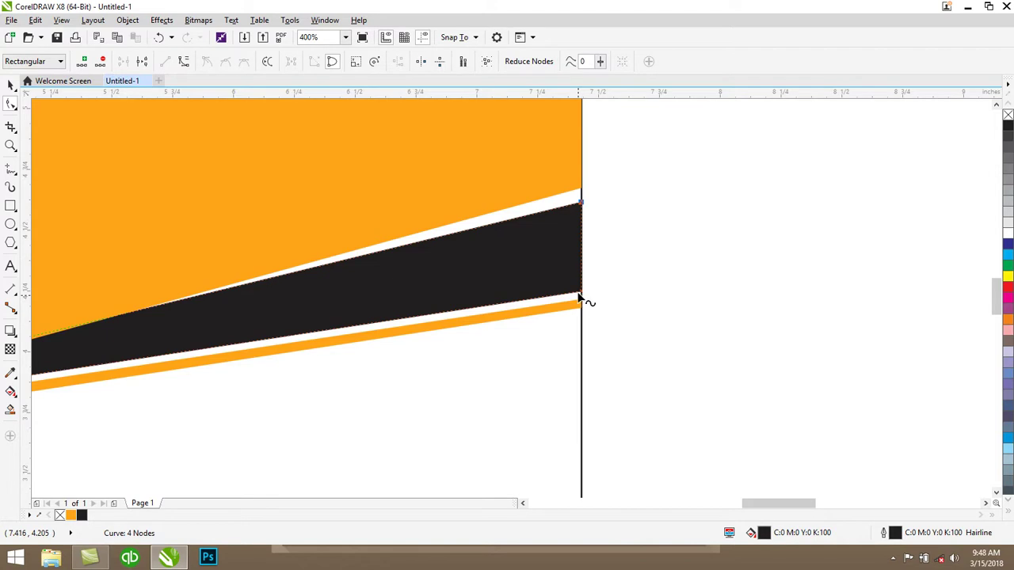
pyautogui.moveTo(581, 295); pyautogui.dragTo(583, 212)
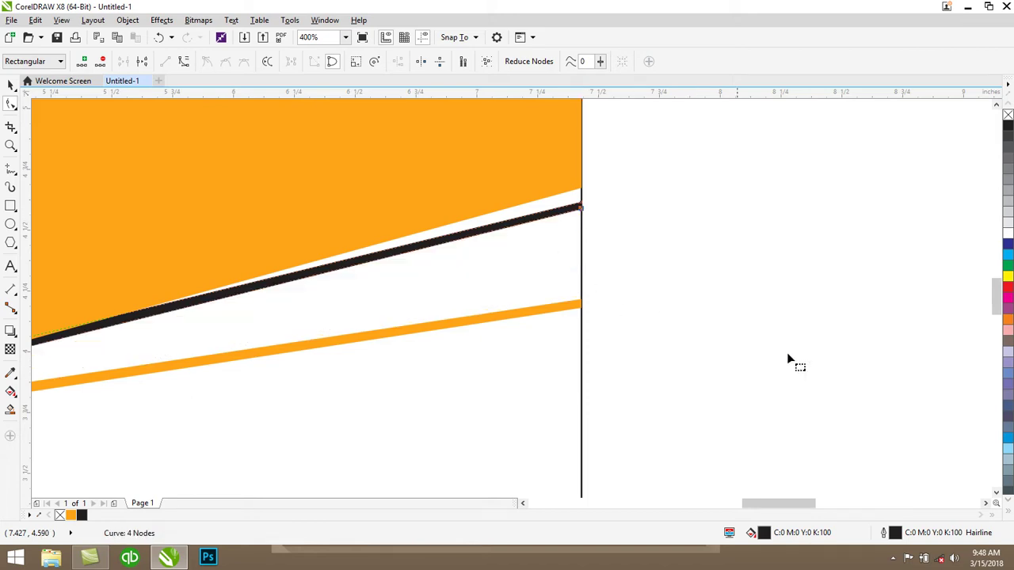
pyautogui.scroll(-3, 765, 370)
pyautogui.scroll(1, 506, 373)
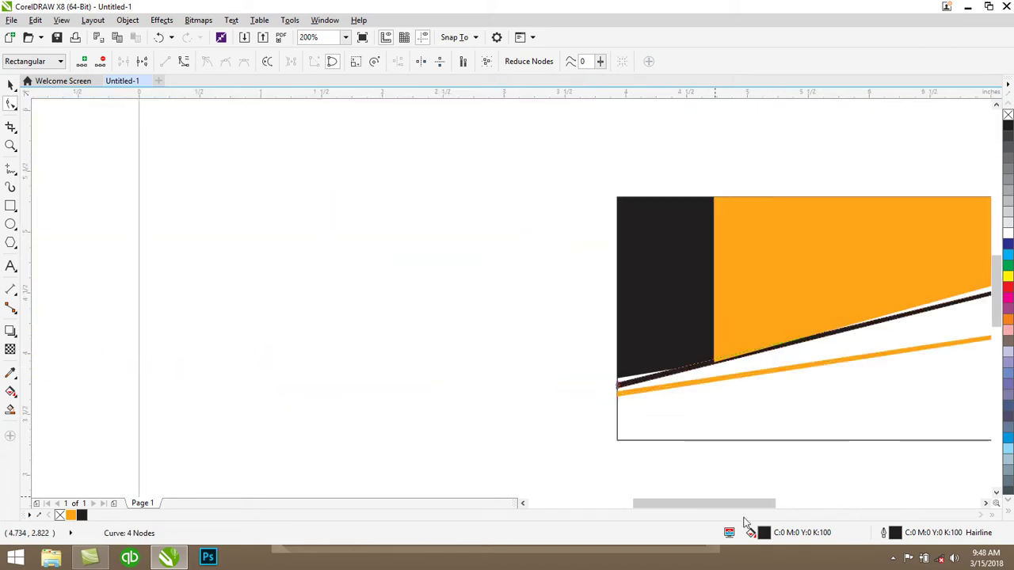
pyautogui.moveTo(728, 502); pyautogui.dragTo(724, 507)
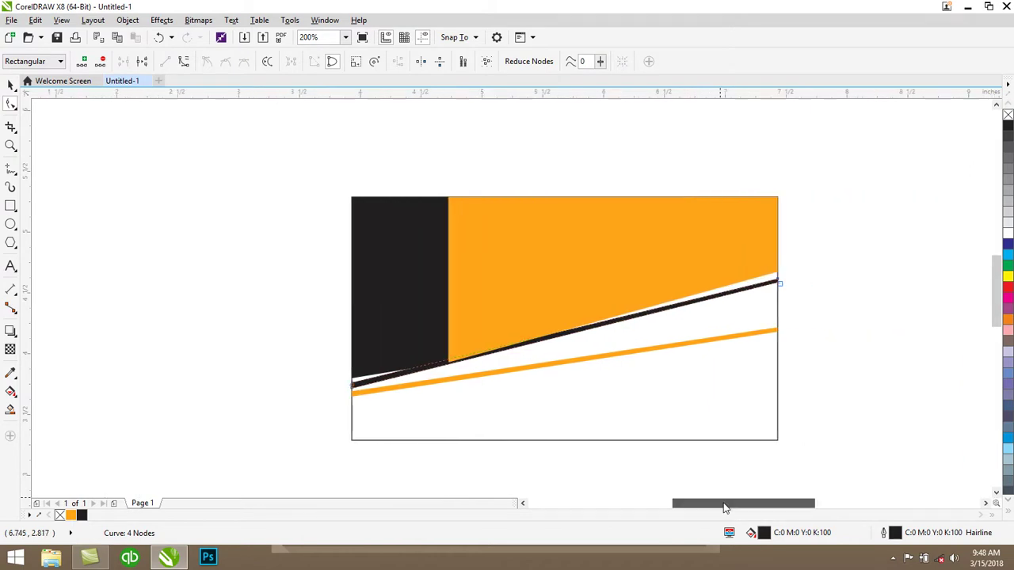
# Move the orange panel's lower-left node up to line up with the stripe
pyautogui.click(468, 322)
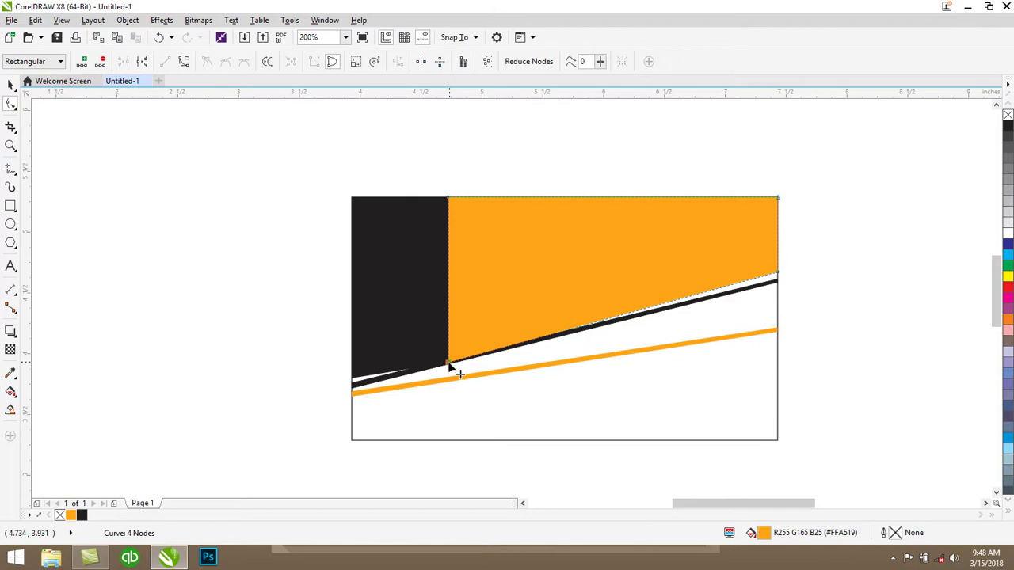
pyautogui.moveTo(449, 364); pyautogui.dragTo(449, 358)
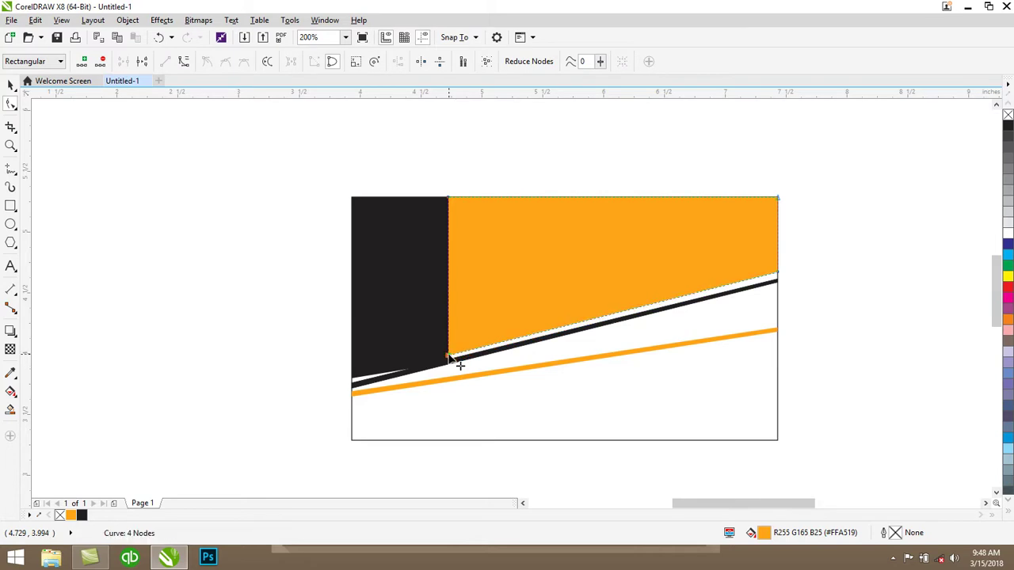
pyautogui.scroll(2, 449, 365)
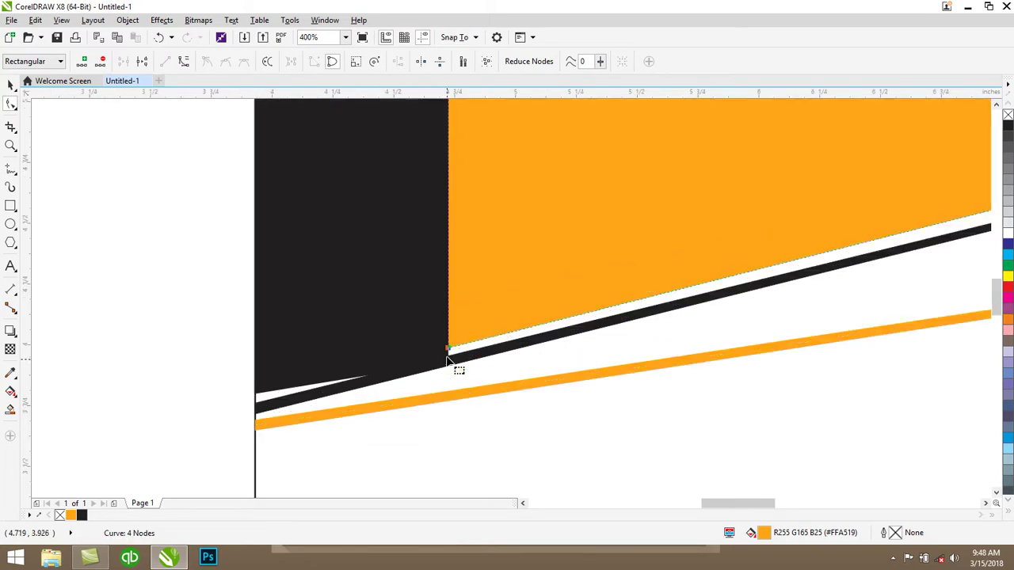
pyautogui.moveTo(450, 345); pyautogui.dragTo(450, 344)
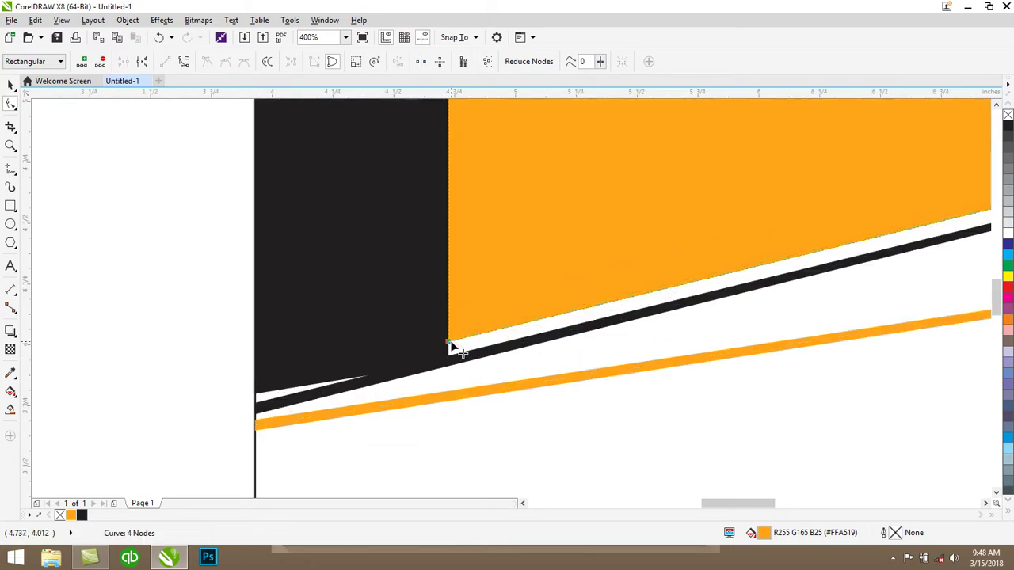
pyautogui.scroll(-4, 453, 347)
pyautogui.scroll(2, 456, 348)
# Raise the black block's lower corners so its bottom edge follows the slope
pyautogui.click(11, 84)
pyautogui.click(365, 270)
pyautogui.click(374, 273)
pyautogui.click(11, 104)
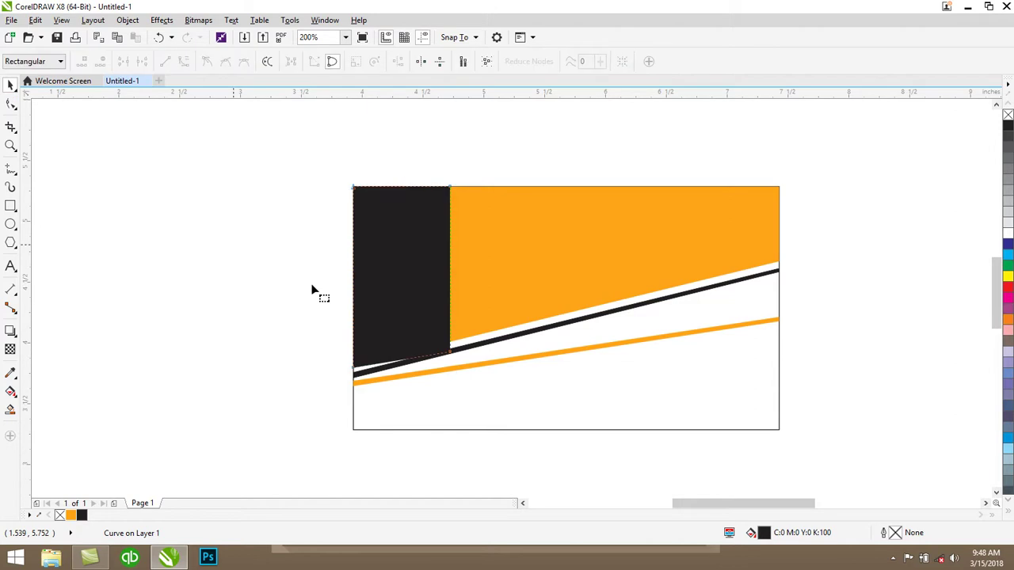
pyautogui.moveTo(451, 353); pyautogui.dragTo(449, 342)
pyautogui.moveTo(353, 369); pyautogui.dragTo(353, 358)
pyautogui.click(10, 84)
# Zoom in and nudge the orange panel's lower-left node slightly
pyautogui.press('Escape')
pyautogui.scroll(-1, 468, 366)
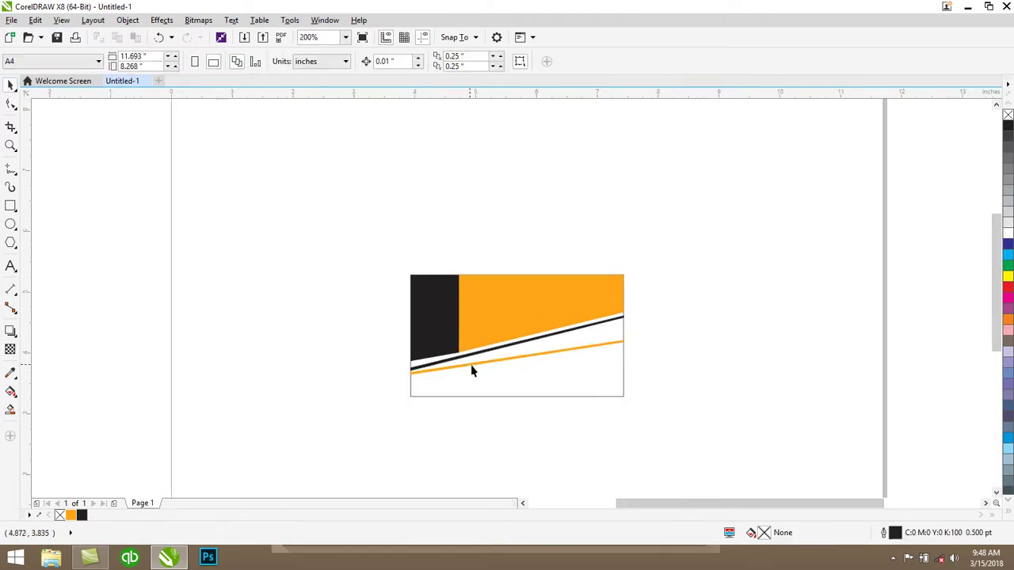
pyautogui.scroll(1, 478, 369)
pyautogui.scroll(2, 437, 317)
pyautogui.click(437, 315)
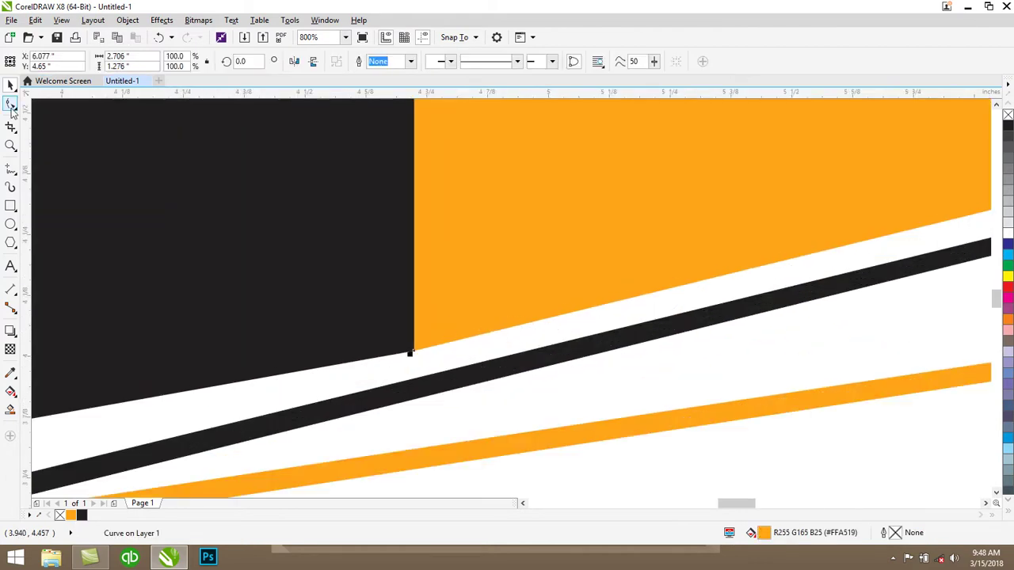
pyautogui.click(11, 104)
pyautogui.moveTo(414, 351); pyautogui.dragTo(414, 349)
# Adjust the black block's lower-right node until it meets the orange panel's corner
pyautogui.click(383, 346)
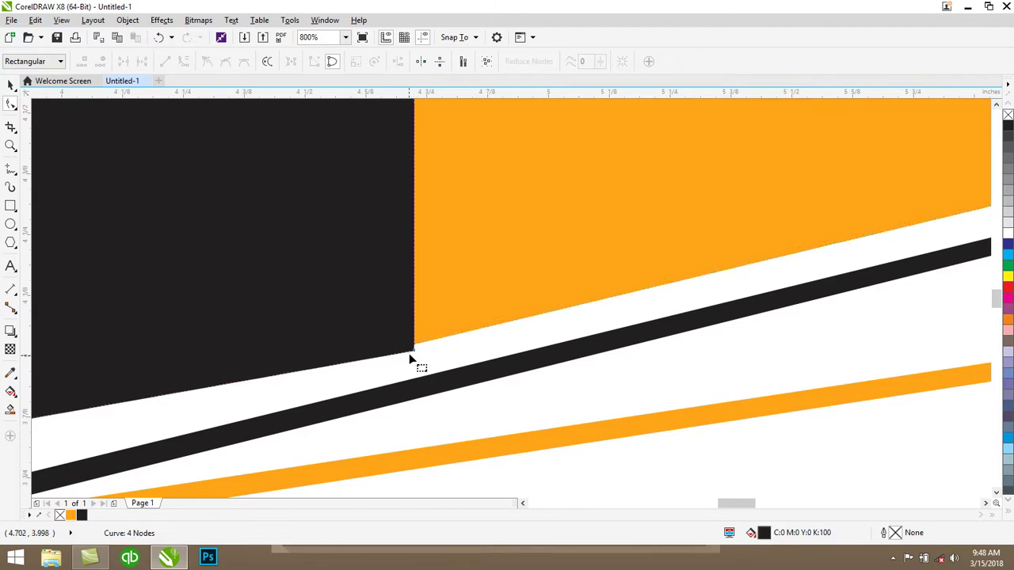
pyautogui.click(412, 351)
pyautogui.moveTo(413, 351); pyautogui.dragTo(414, 352)
pyautogui.scroll(-2, 413, 357)
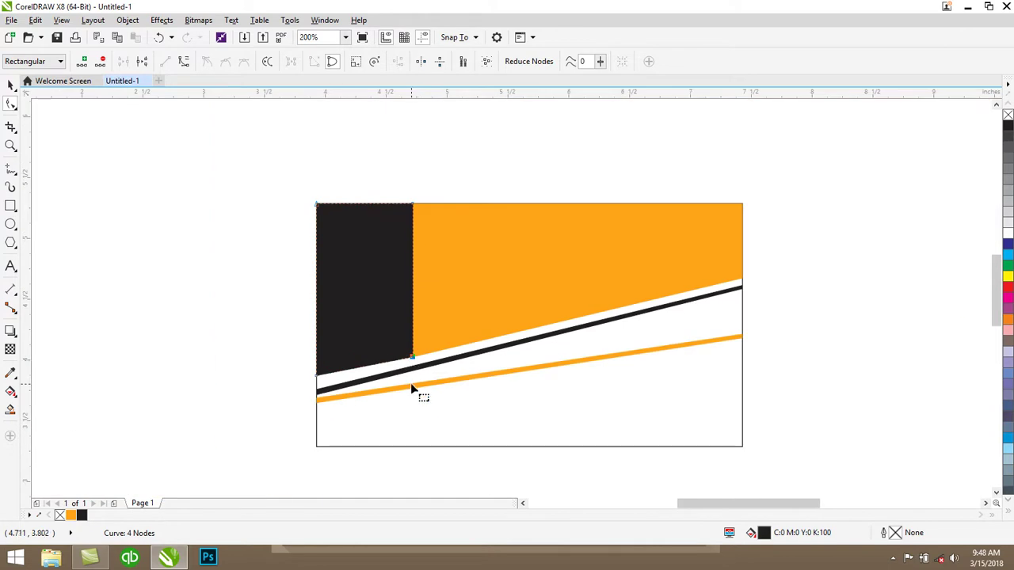
pyautogui.scroll(2, 411, 383)
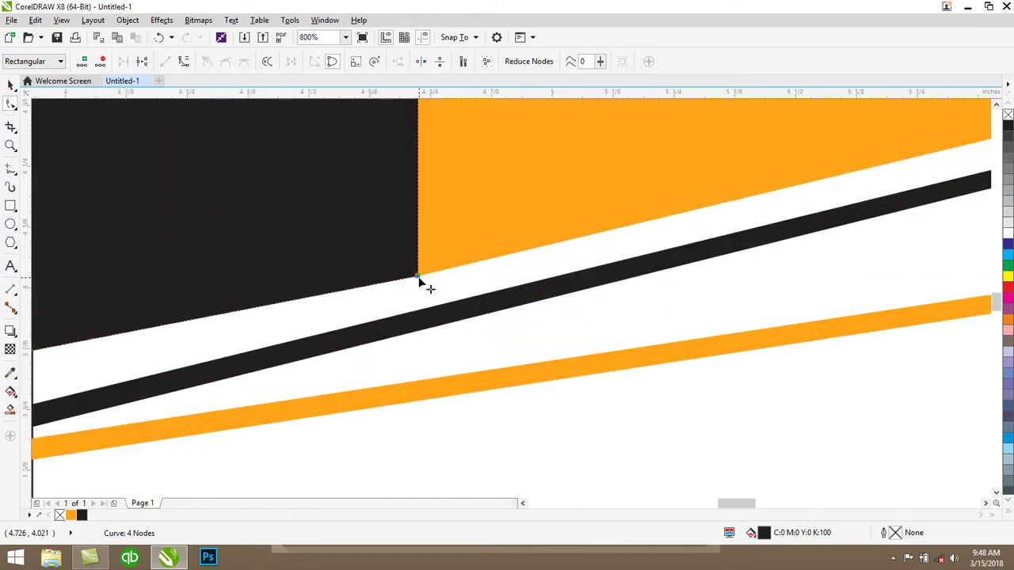
pyautogui.moveTo(418, 278); pyautogui.dragTo(420, 276)
pyautogui.click(421, 274)
pyautogui.scroll(-1, 420, 293)
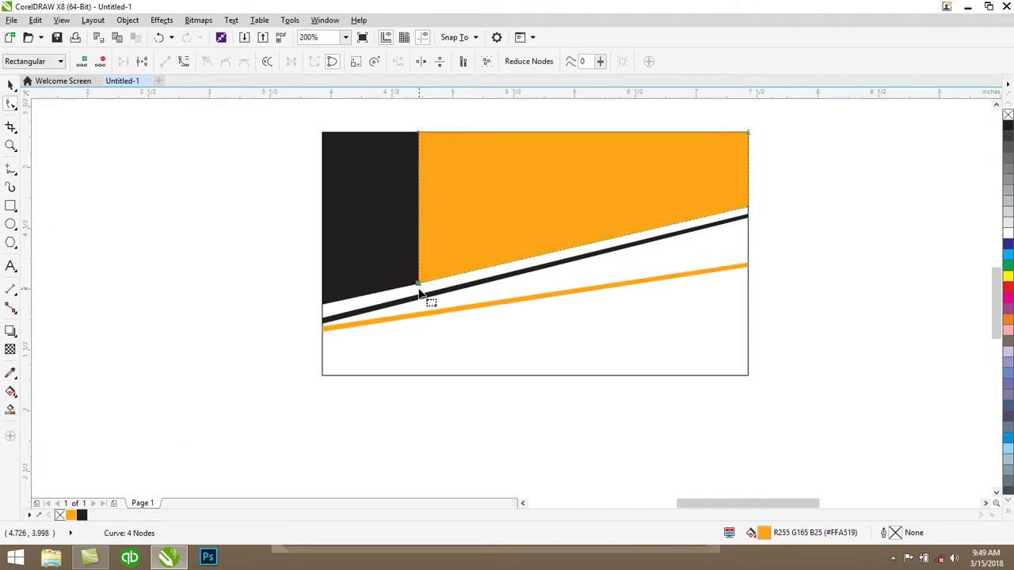
pyautogui.click(11, 85)
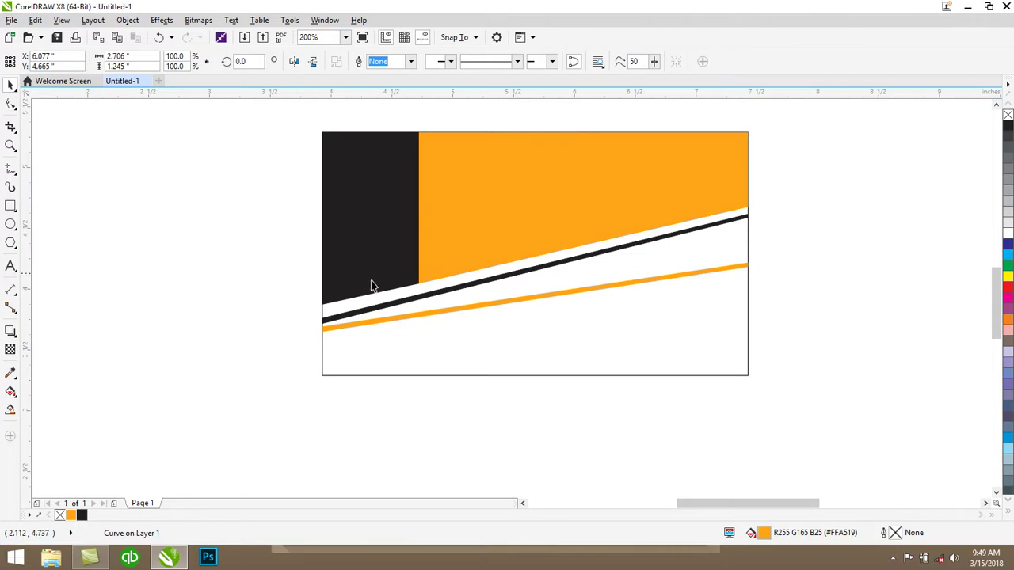
# Reshape the black stripe's left-end nodes so it runs beneath the orange panel
pyautogui.click(425, 307)
pyautogui.click(422, 299)
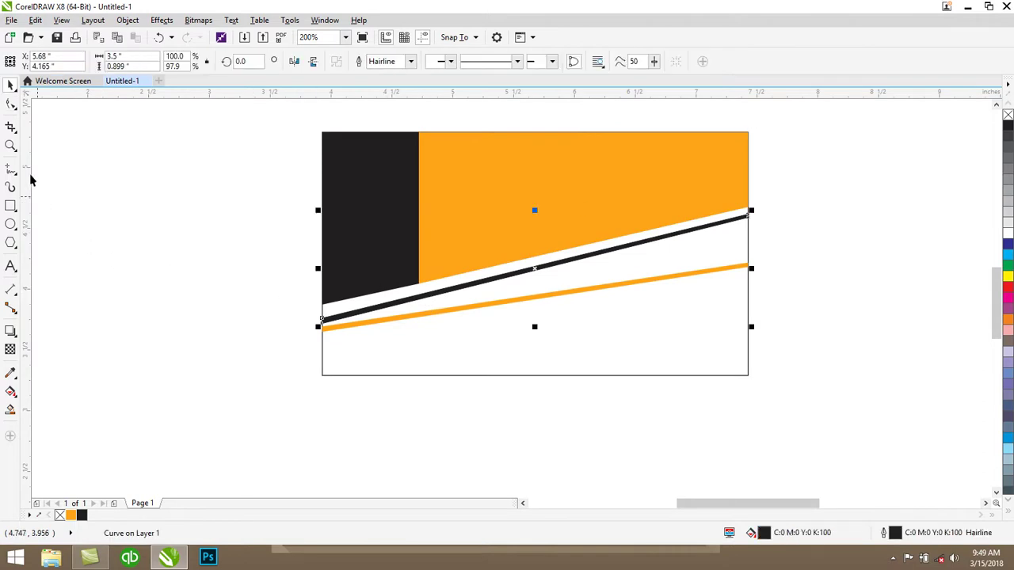
pyautogui.click(11, 104)
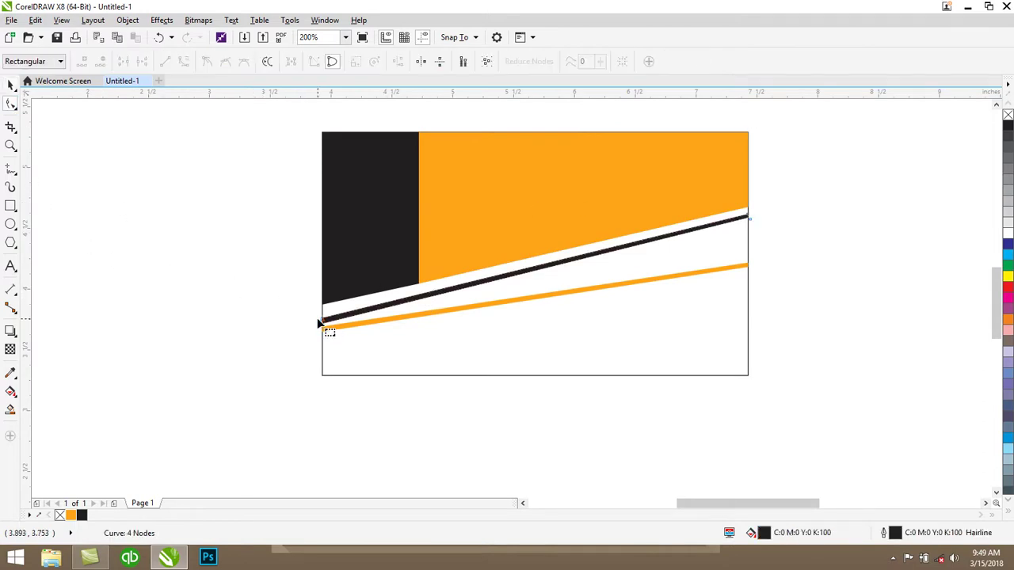
pyautogui.moveTo(320, 323); pyautogui.dragTo(324, 320)
pyautogui.scroll(2, 327, 320)
pyautogui.moveTo(319, 300); pyautogui.dragTo(322, 311)
pyautogui.scroll(-2, 322, 311)
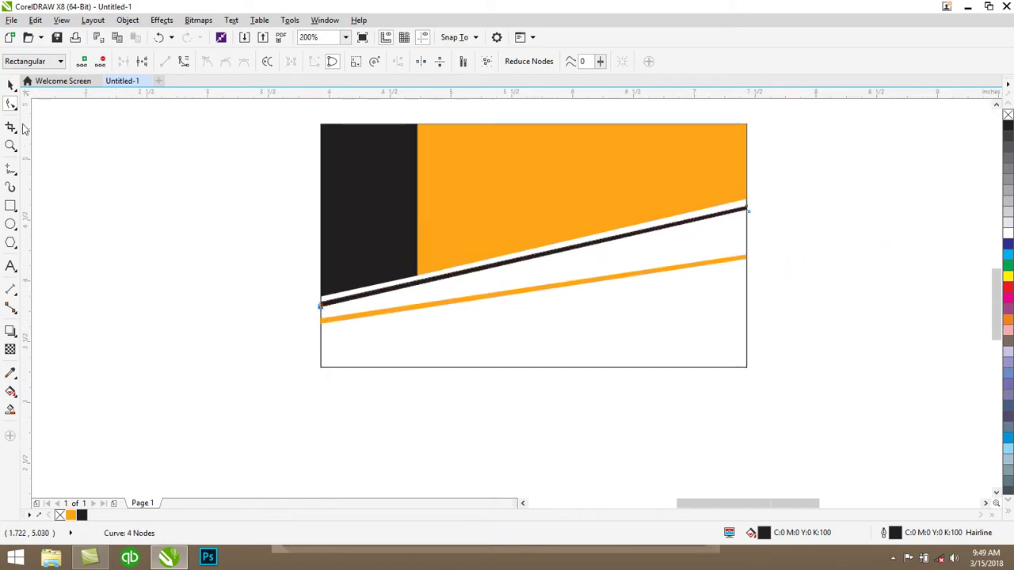
pyautogui.click(11, 85)
# Delete the lower orange stripe and reselect the black stripe
pyautogui.click(761, 319)
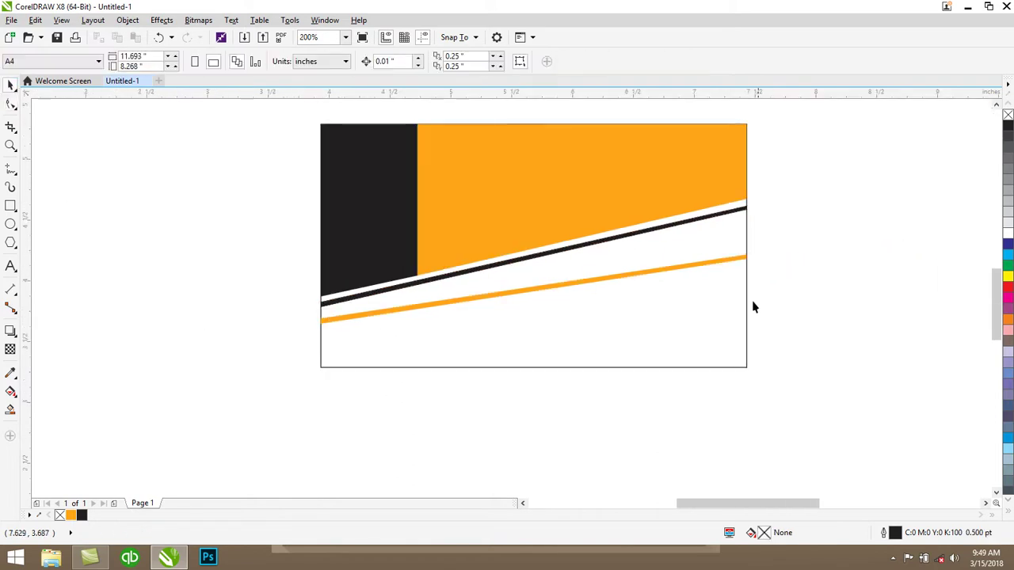
pyautogui.click(681, 225)
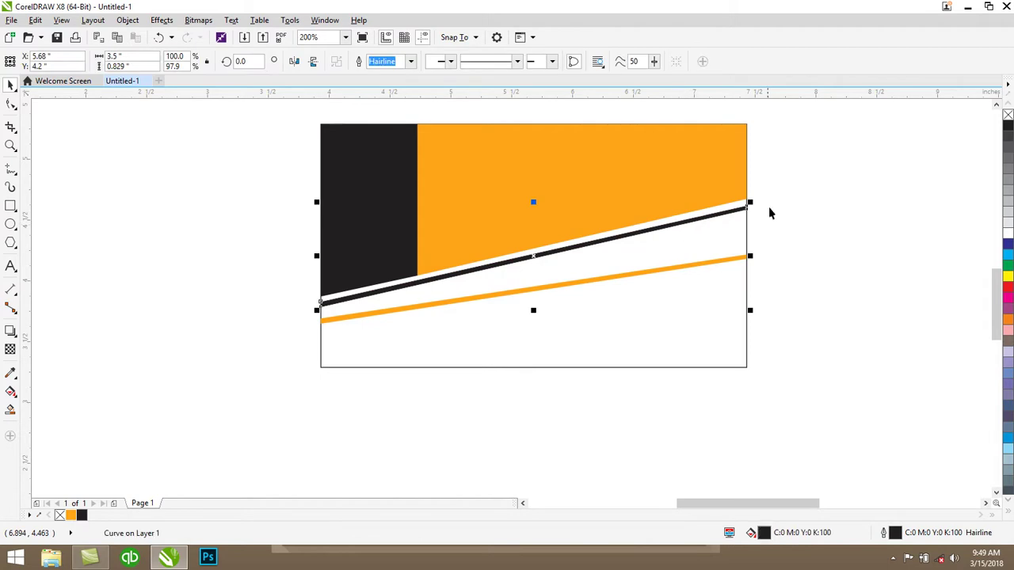
pyautogui.click(693, 276)
pyautogui.click(796, 283)
pyautogui.click(701, 264)
pyautogui.press('Delete')
pyautogui.click(626, 234)
pyautogui.click(623, 233)
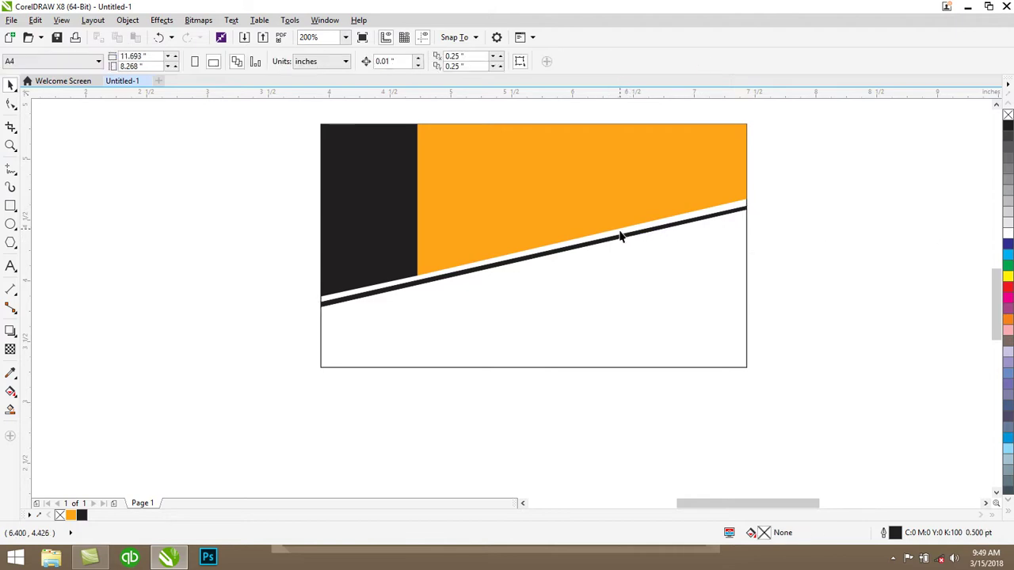
pyautogui.click(617, 238)
# Drop a copy of the black stripe just below it and colour it orange
pyautogui.moveTo(615, 235); pyautogui.dragTo(732, 220)
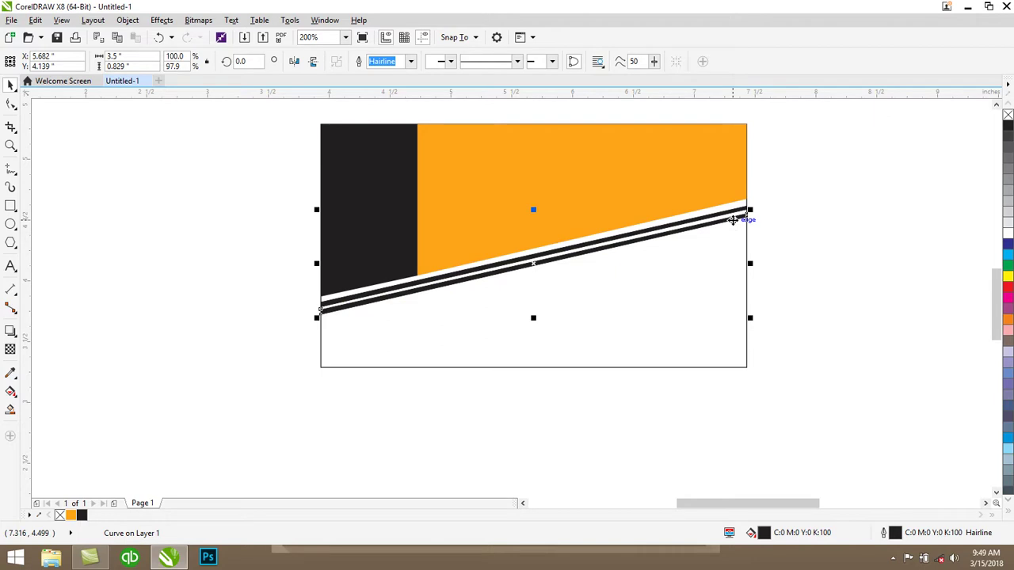
pyautogui.click(72, 515)
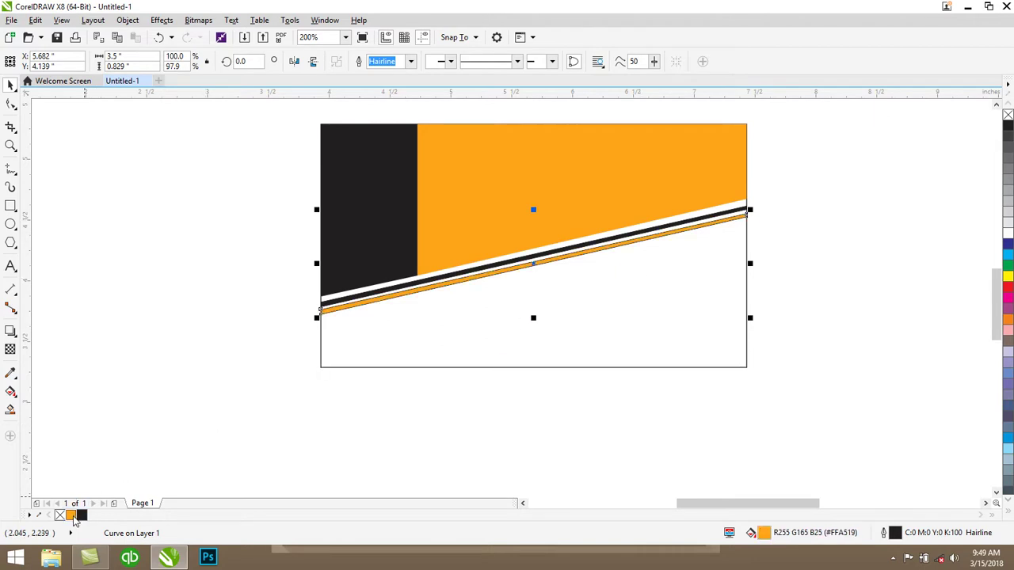
pyautogui.click(359, 372)
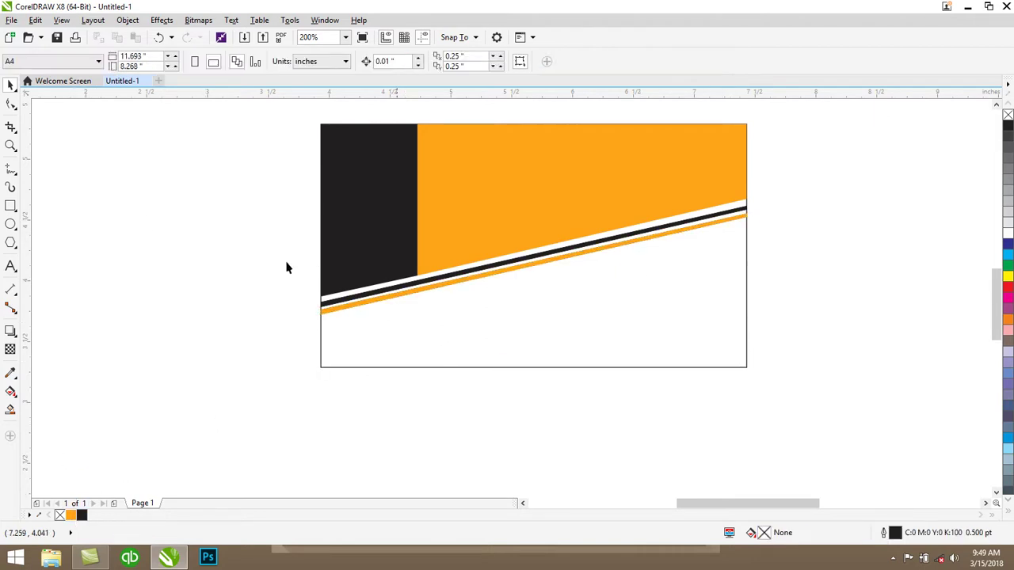
# Draw a circle in the card's lower right, reposition it, and fill it black
pyautogui.click(12, 229)
pyautogui.click(70, 228)
pyautogui.moveTo(647, 282); pyautogui.dragTo(719, 354)
pyautogui.click(10, 84)
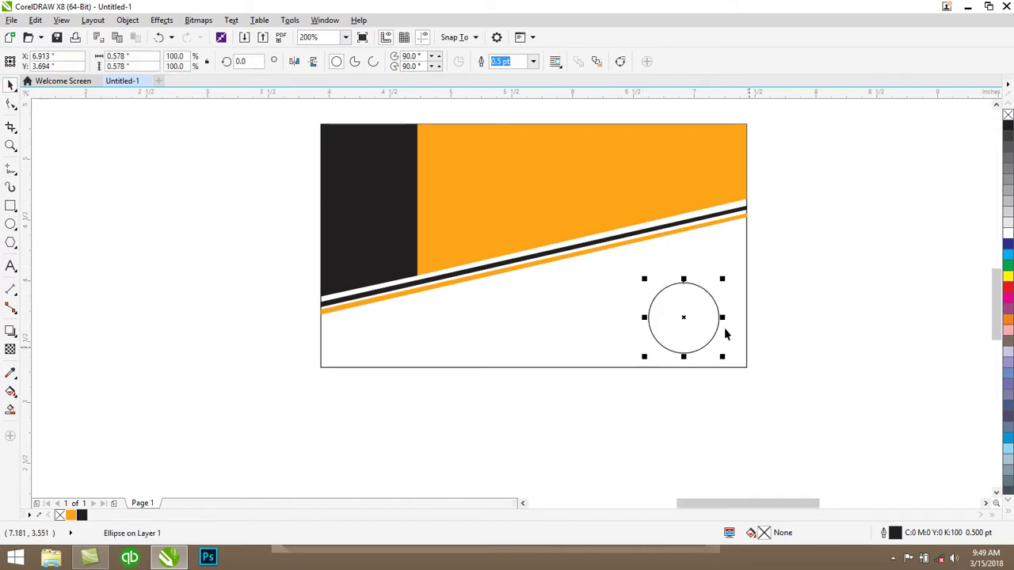
pyautogui.moveTo(681, 314); pyautogui.dragTo(689, 297)
pyautogui.click(1008, 128)
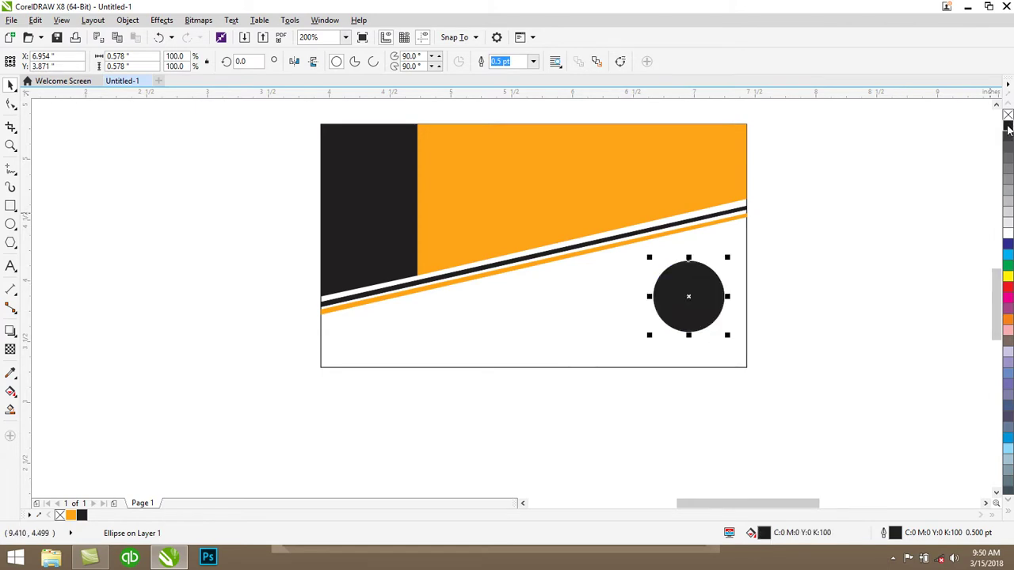
pyautogui.press('F10')
# Add the text 'Company Name' to the left of the card
pyautogui.click(114, 326)
pyautogui.press('F8')
pyautogui.click(166, 323)
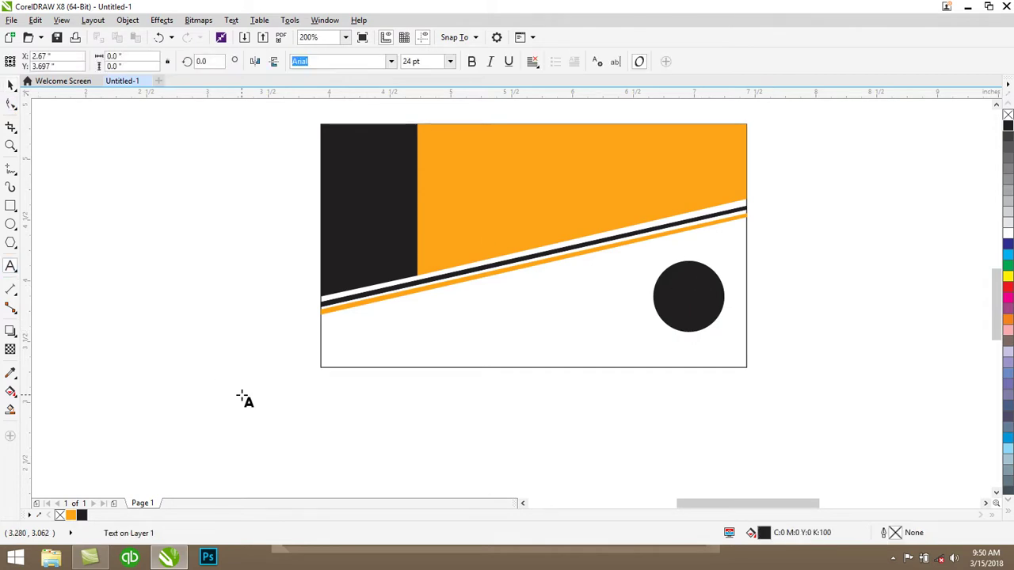
pyautogui.write('Company')
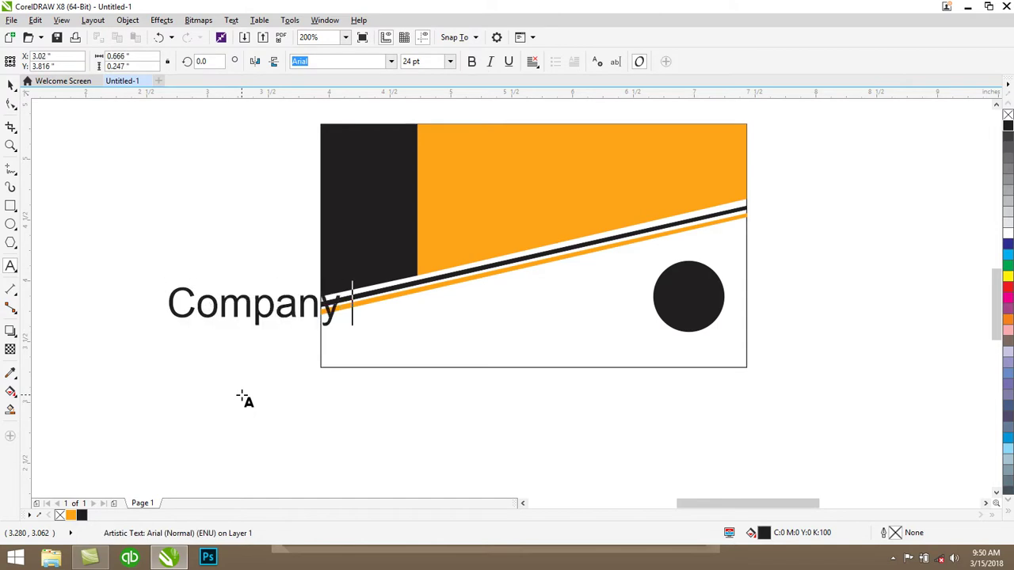
pyautogui.write(' Name')
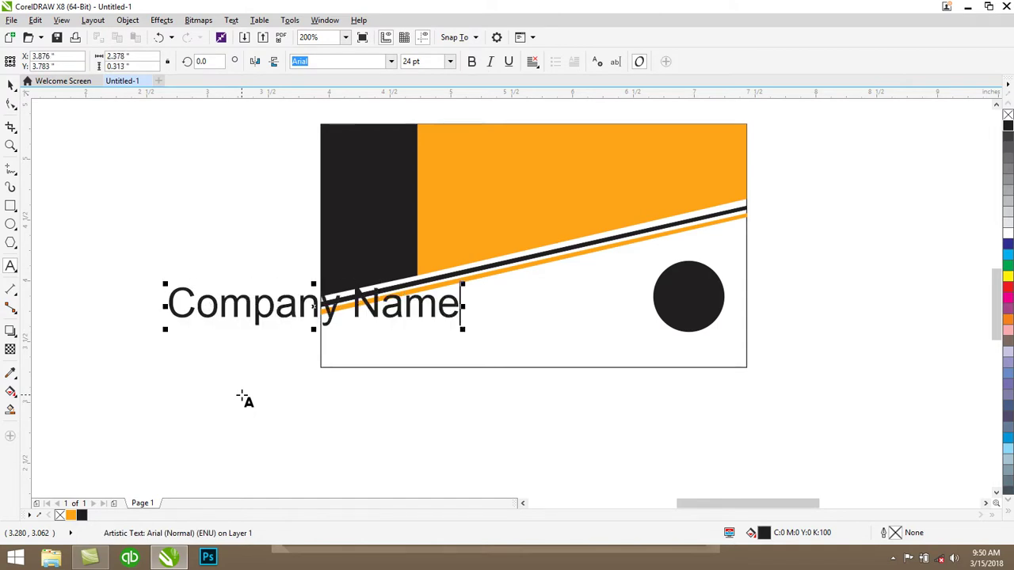
pyautogui.click(10, 85)
# Shrink the 'Company Name' text, make it white, and centre it inside the black circle
pyautogui.moveTo(462, 284); pyautogui.dragTo(287, 306)
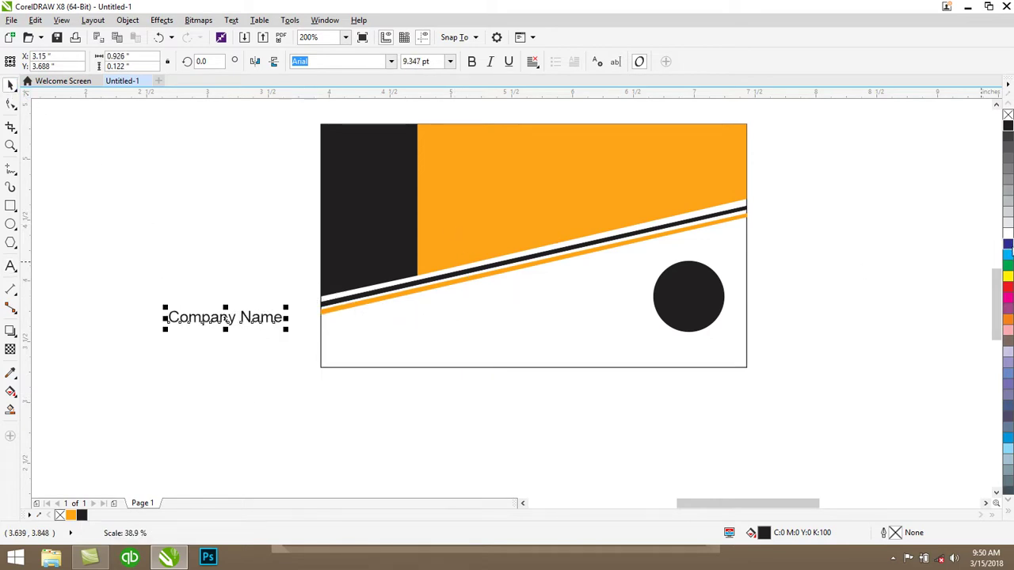
pyautogui.click(1007, 234)
pyautogui.moveTo(217, 322); pyautogui.dragTo(685, 295)
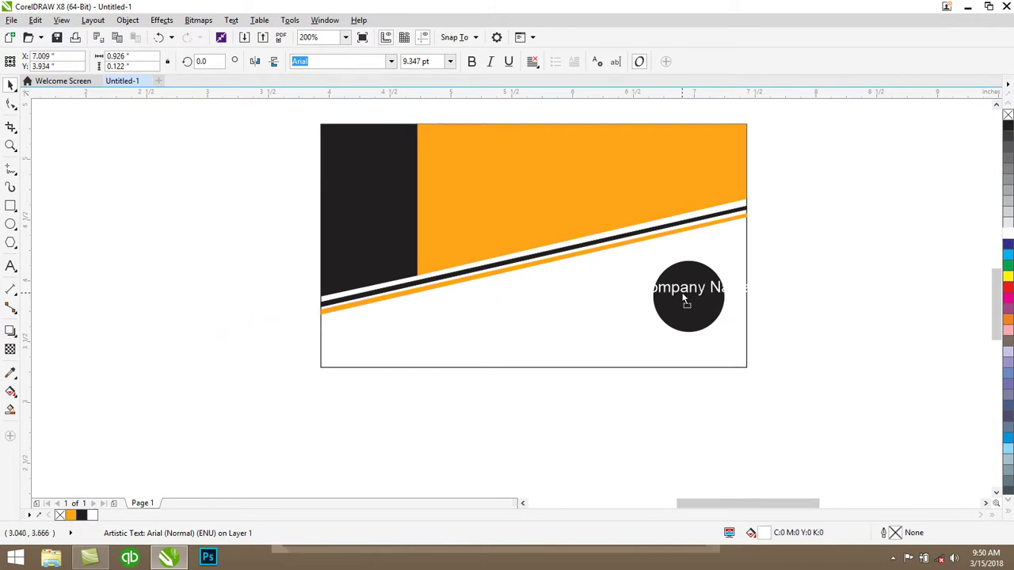
pyautogui.moveTo(755, 303); pyautogui.dragTo(710, 301)
pyautogui.click(820, 316)
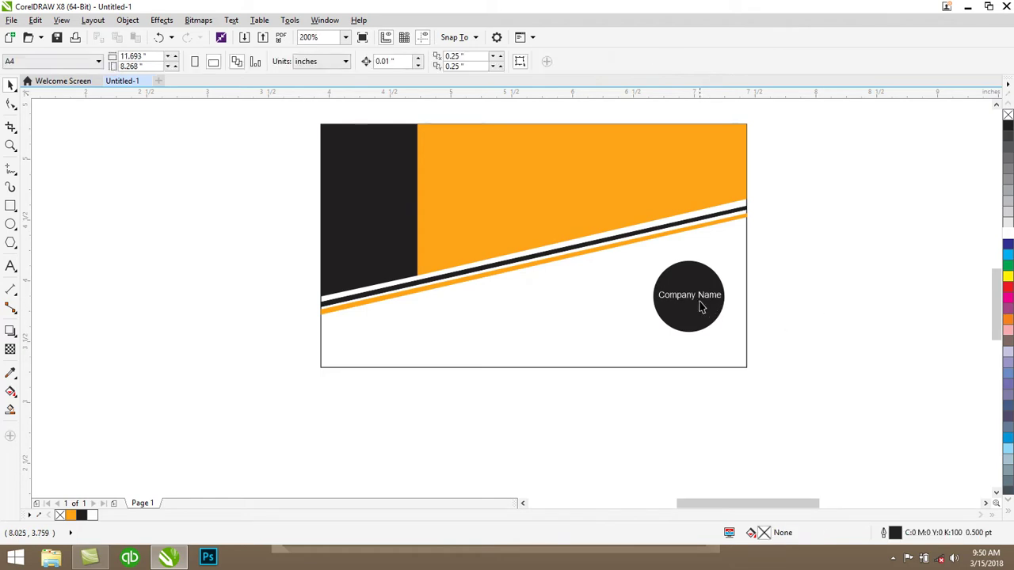
pyautogui.click(697, 303)
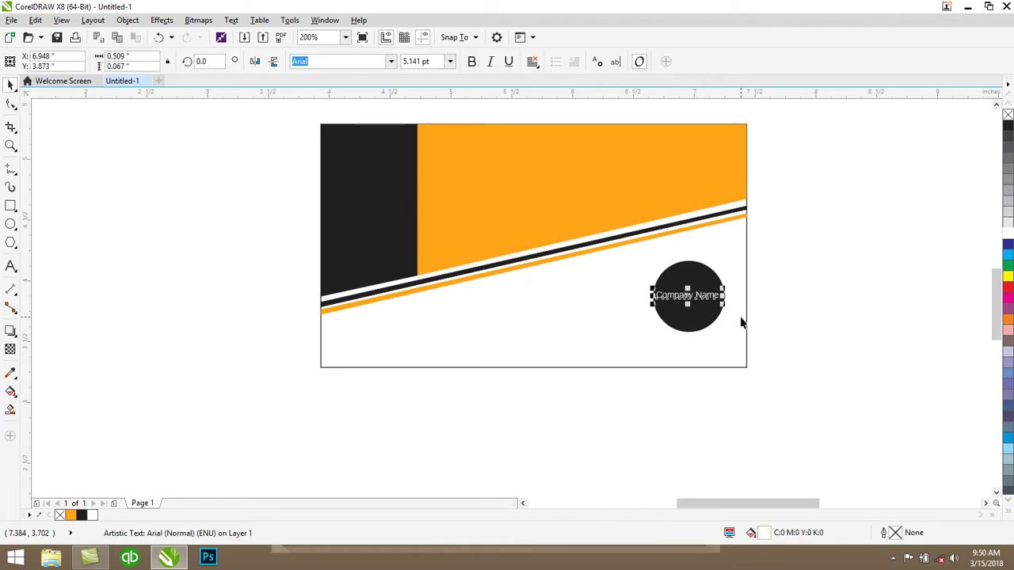
pyautogui.click(787, 310)
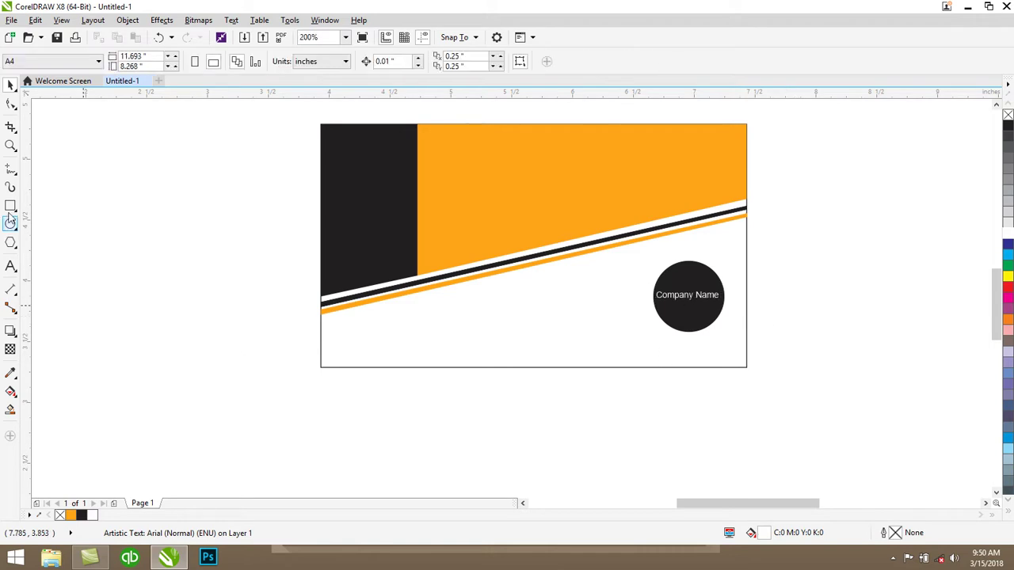
# Open the Import window from the canvas shortcut menu, then close it
pyautogui.rightClick(107, 203)
pyautogui.click(143, 259)
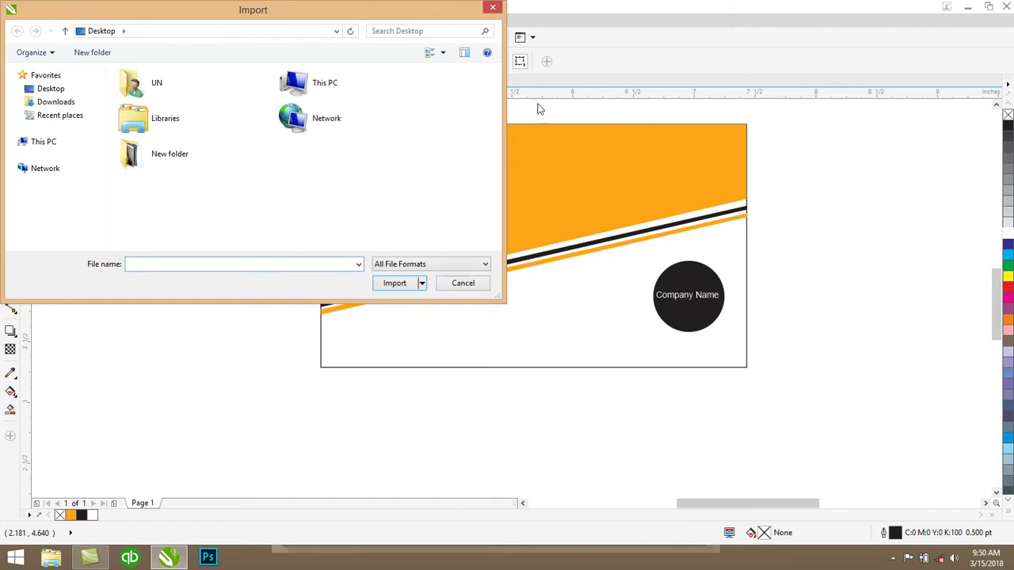
pyautogui.click(493, 11)
# Unlock Local Disk (E:) in This PC with its BitLocker password, then reopen CorelDRAW's Import window
pyautogui.press('super+d')
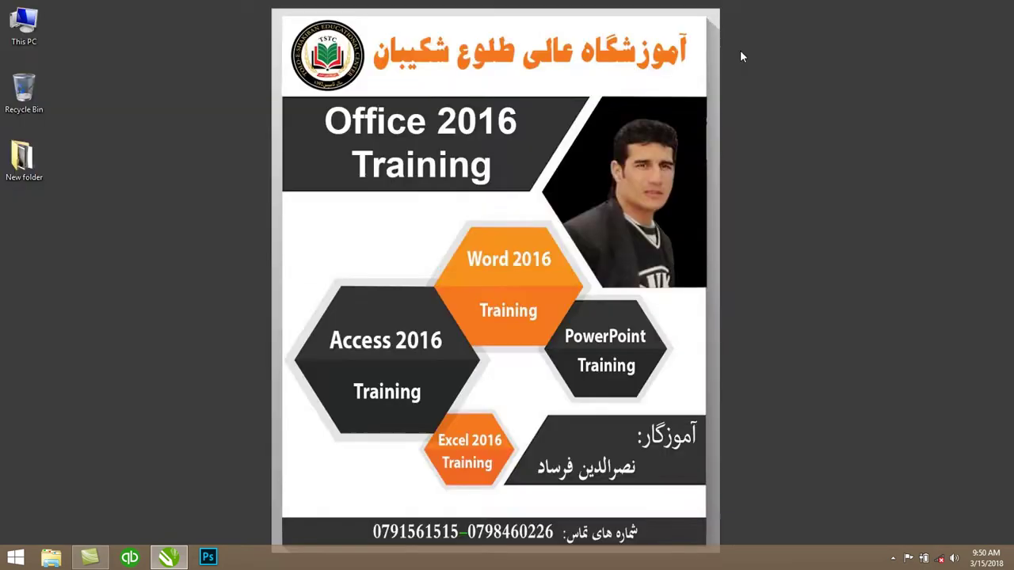
pyautogui.doubleClick(20, 24)
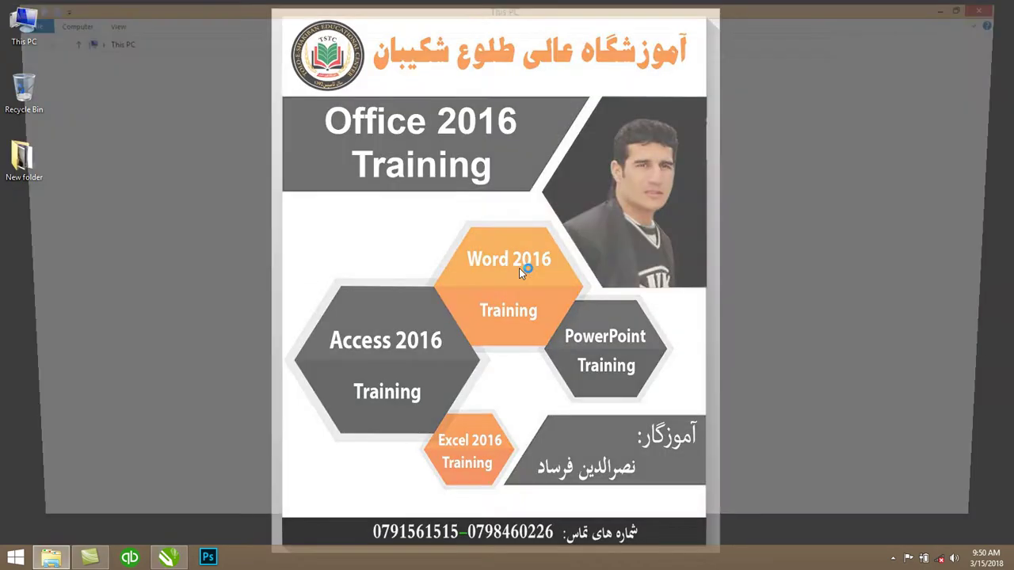
pyautogui.doubleClick(479, 174)
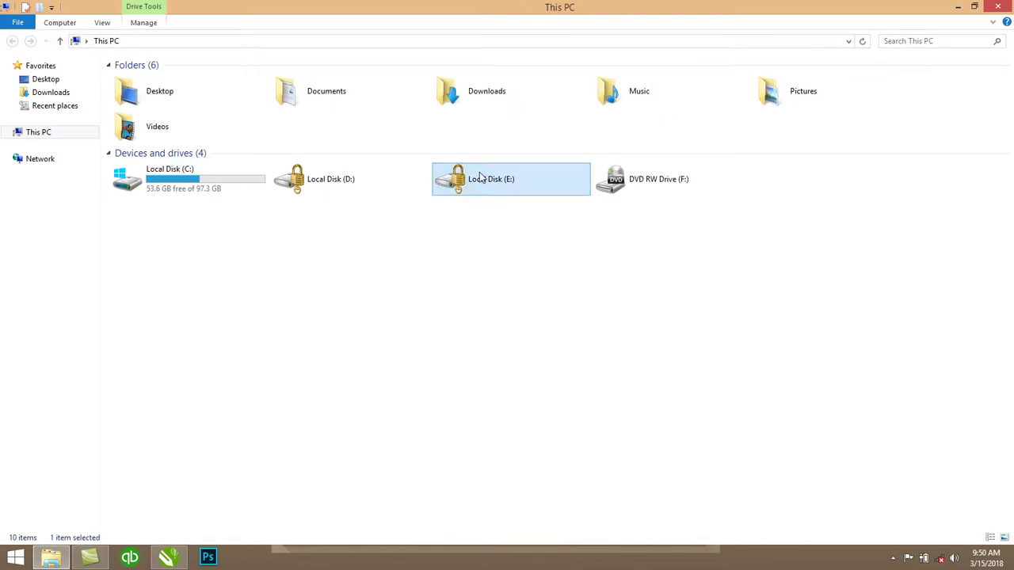
pyautogui.write('••')
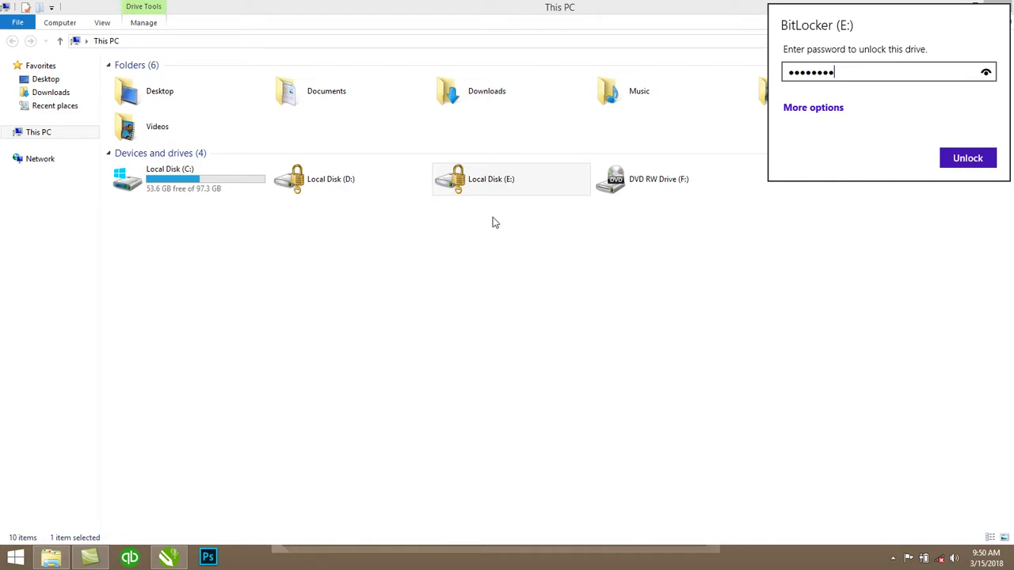
pyautogui.write('••••••')
pyautogui.press('Return')
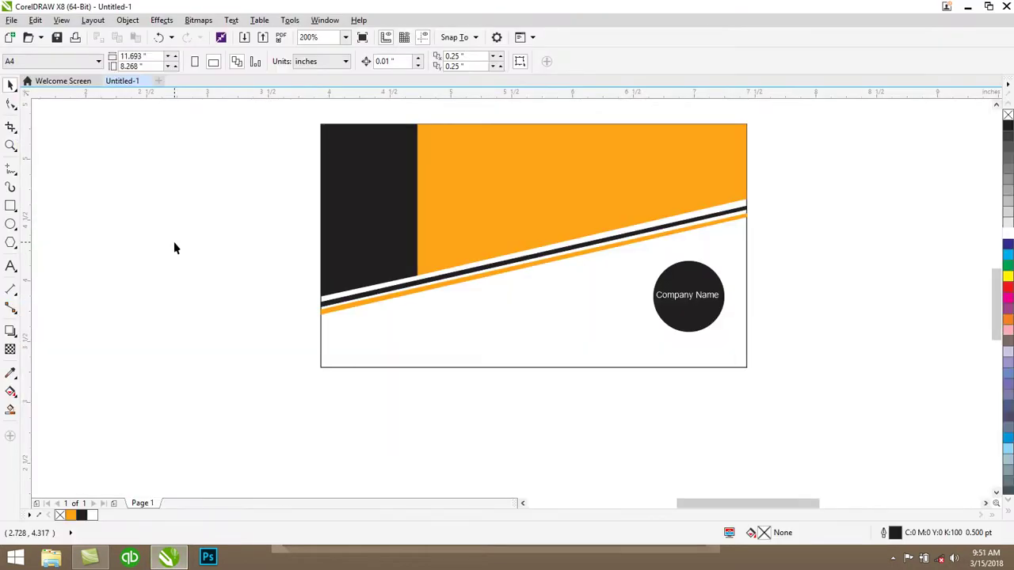
pyautogui.hotkey('ctrl', 'i')
# Browse to the Designs folder on Local Disk (E:) and choose the Phoen image
pyautogui.doubleClick(301, 83)
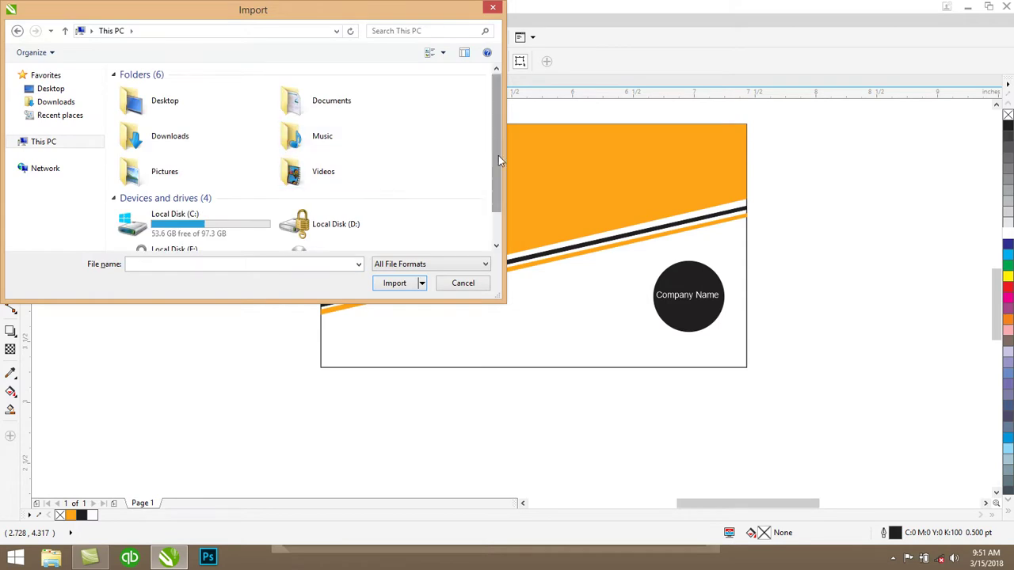
pyautogui.scroll(-1, 493, 143)
pyautogui.doubleClick(204, 227)
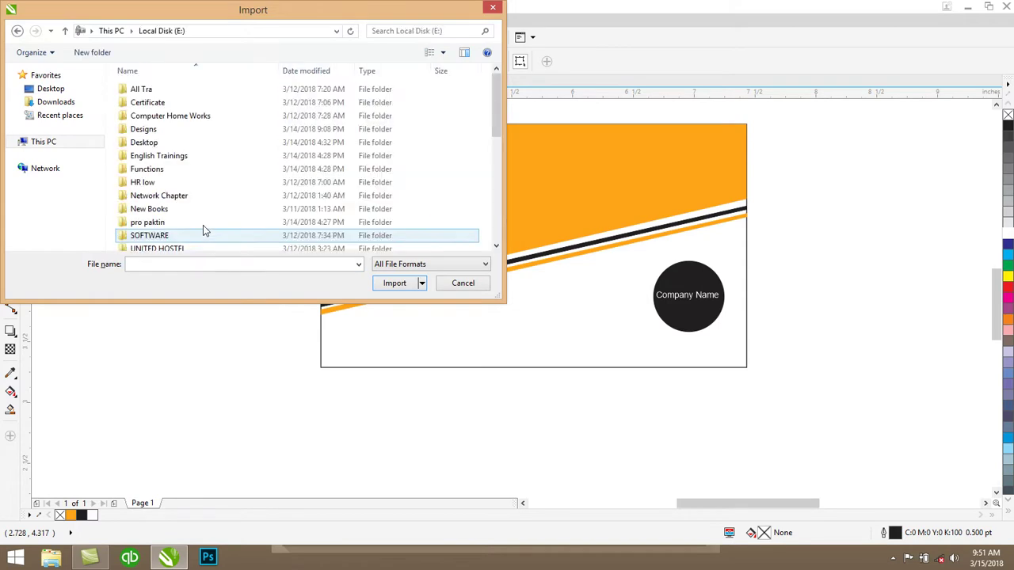
pyautogui.doubleClick(151, 129)
pyautogui.moveTo(498, 85); pyautogui.dragTo(459, 267)
pyautogui.moveTo(495, 239); pyautogui.dragTo(500, 192)
pyautogui.click(198, 176)
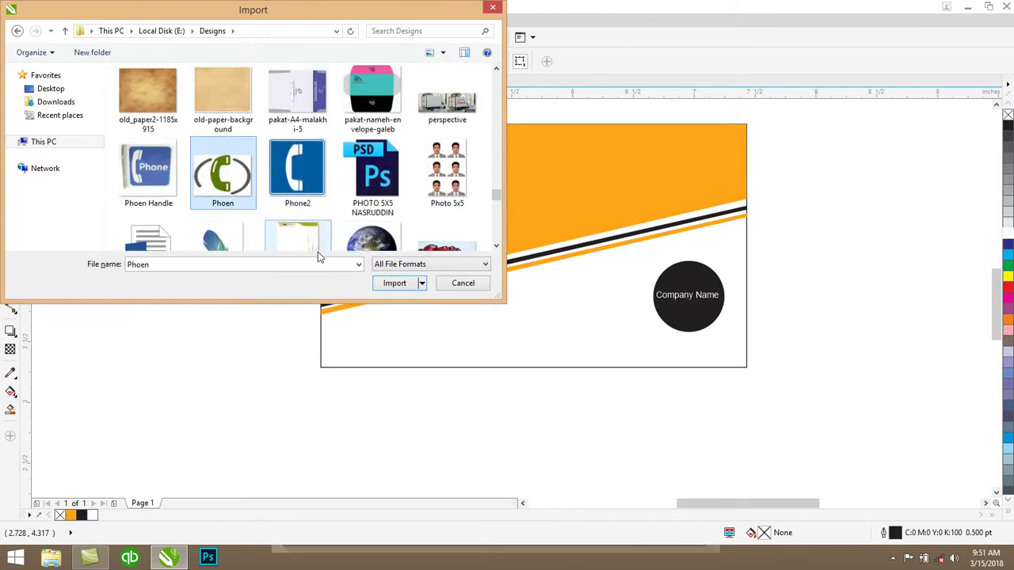
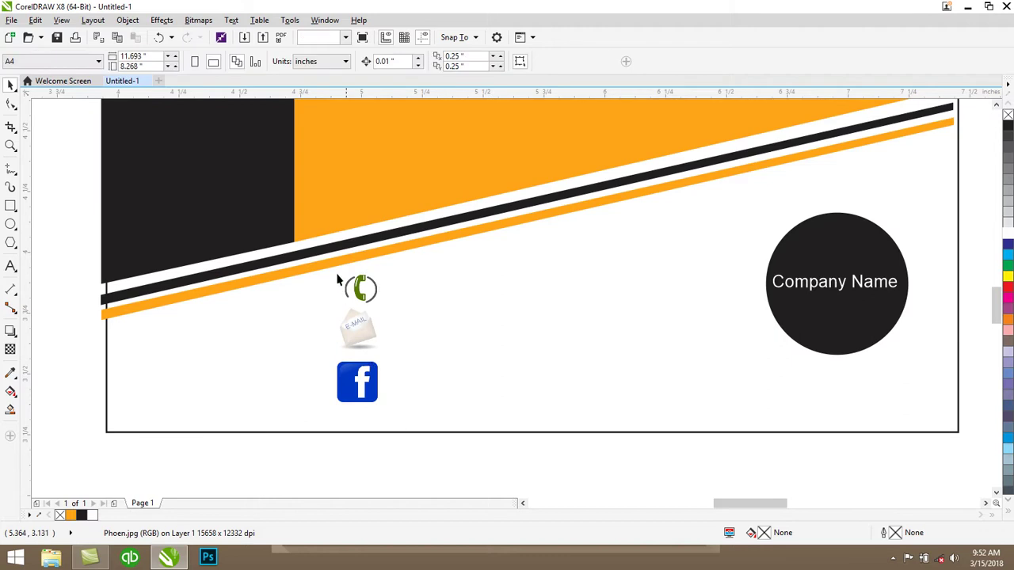
# Nudge the phone icon into place and shrink the Facebook icon slightly
pyautogui.click(360, 292)
pyautogui.press('Up')
pyautogui.press('Up')
pyautogui.press('Left')
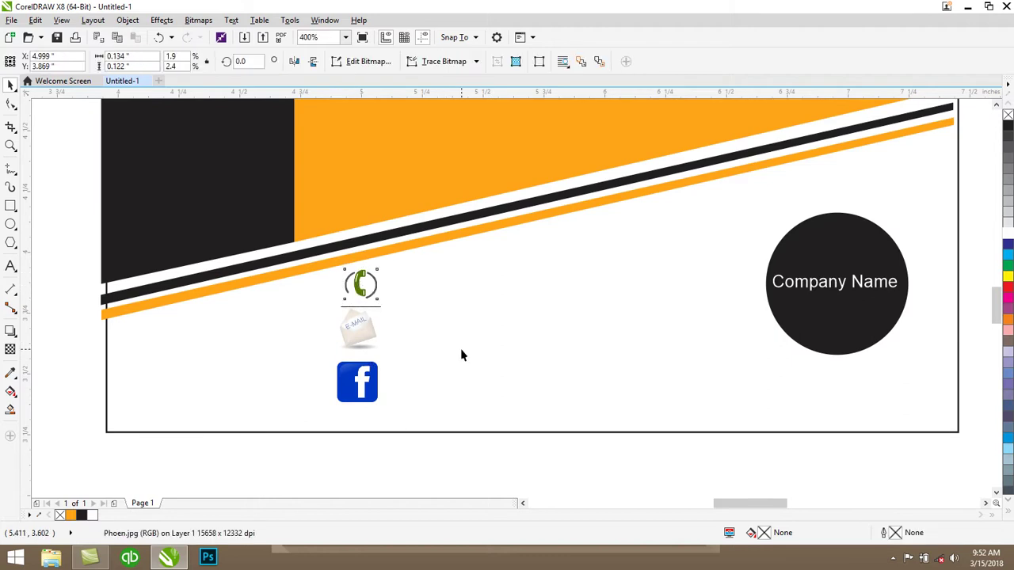
pyautogui.click(365, 335)
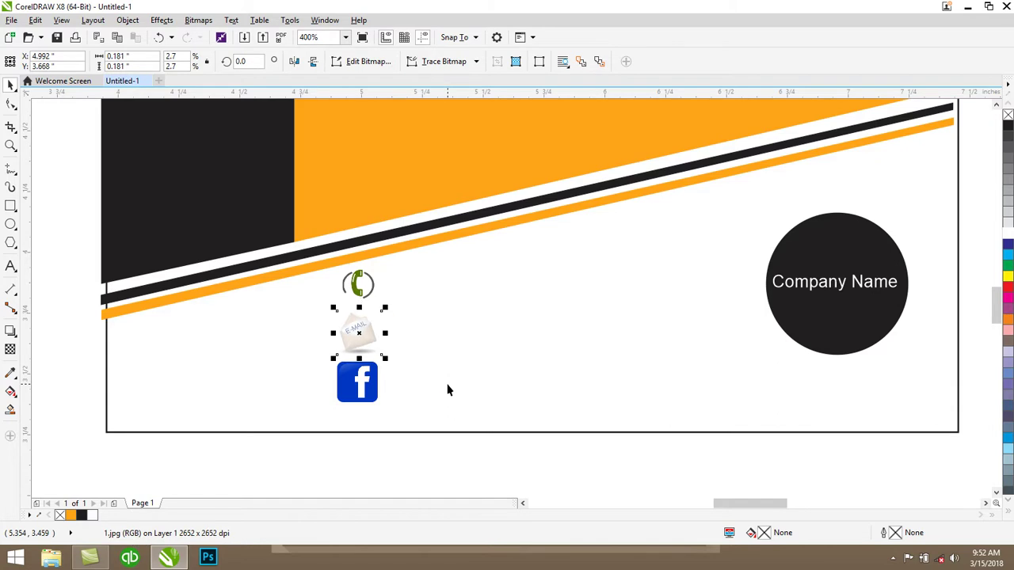
pyautogui.click(363, 390)
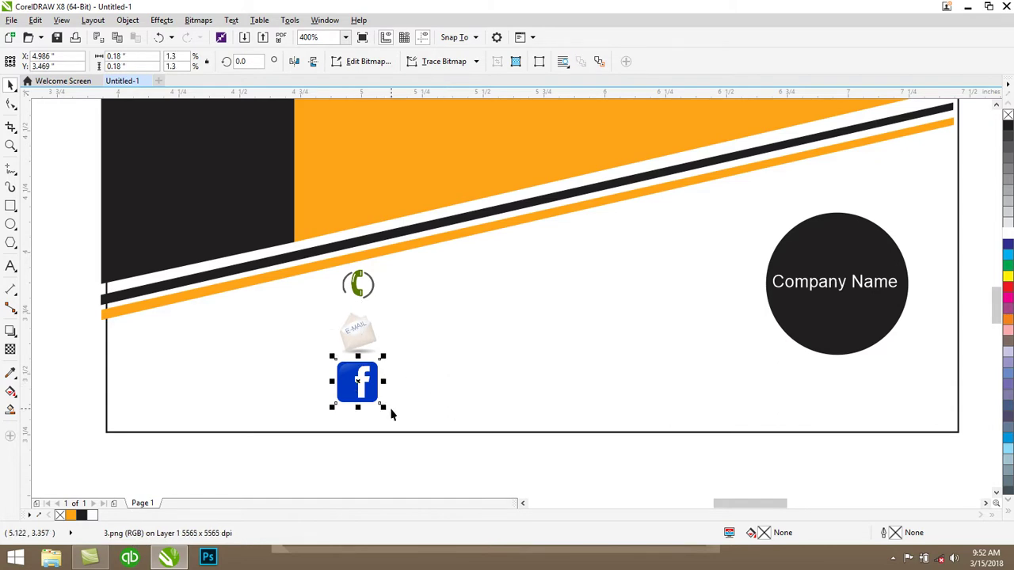
pyautogui.moveTo(383, 407); pyautogui.dragTo(361, 386)
pyautogui.click(466, 443)
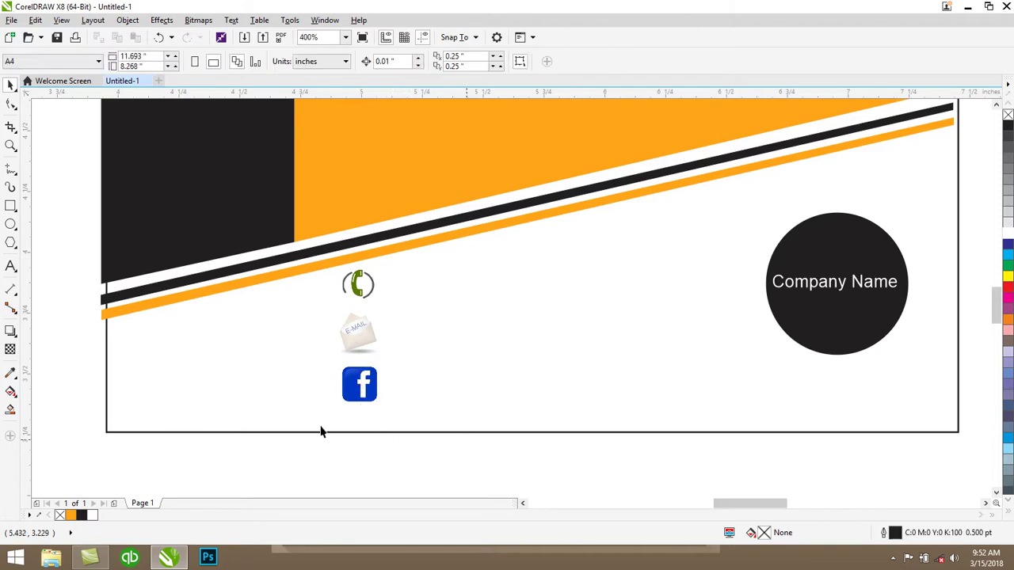
# Type the company phone number as new 6 pt text on the card
pyautogui.click(437, 274)
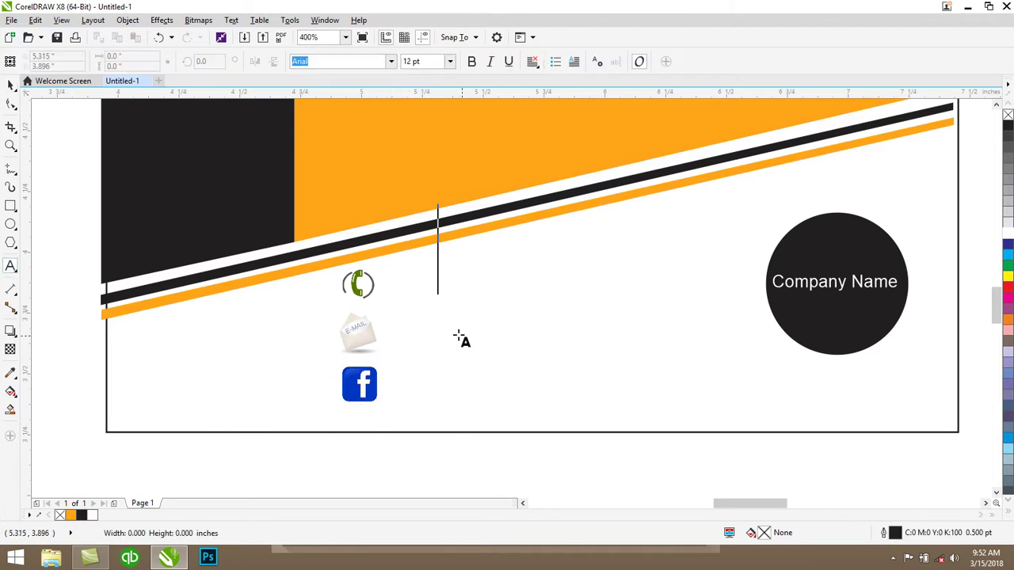
pyautogui.click(451, 63)
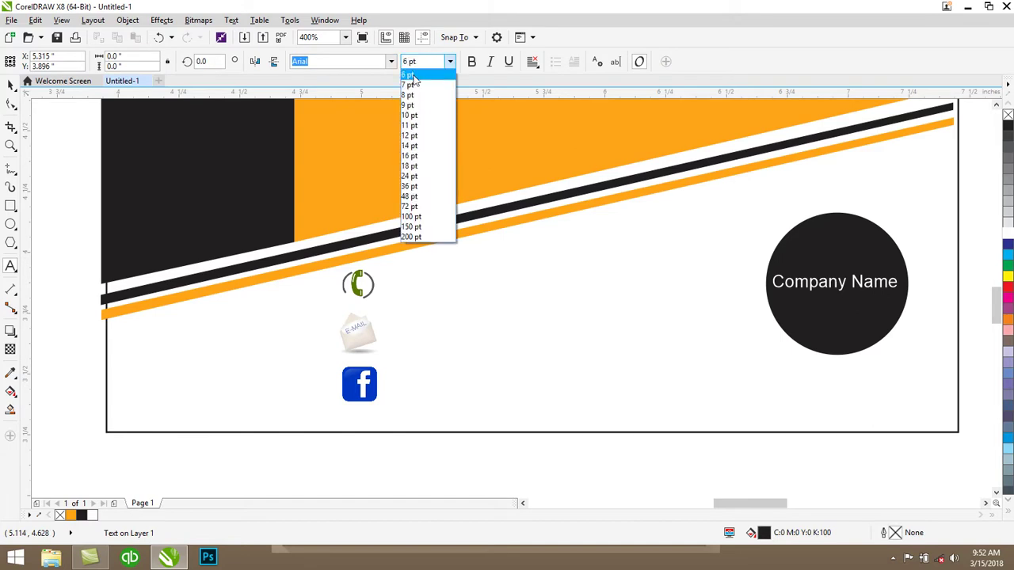
pyautogui.click(432, 74)
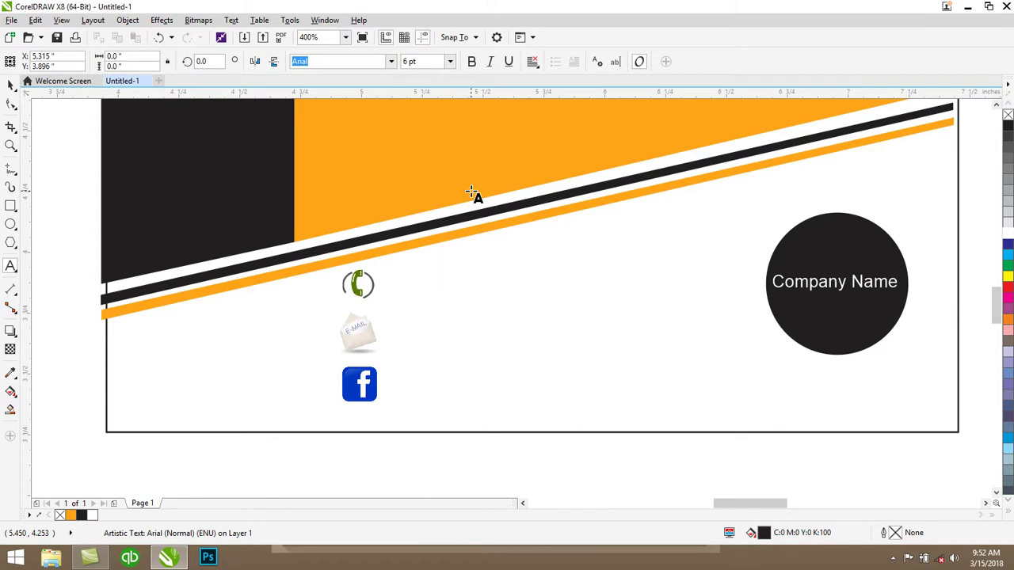
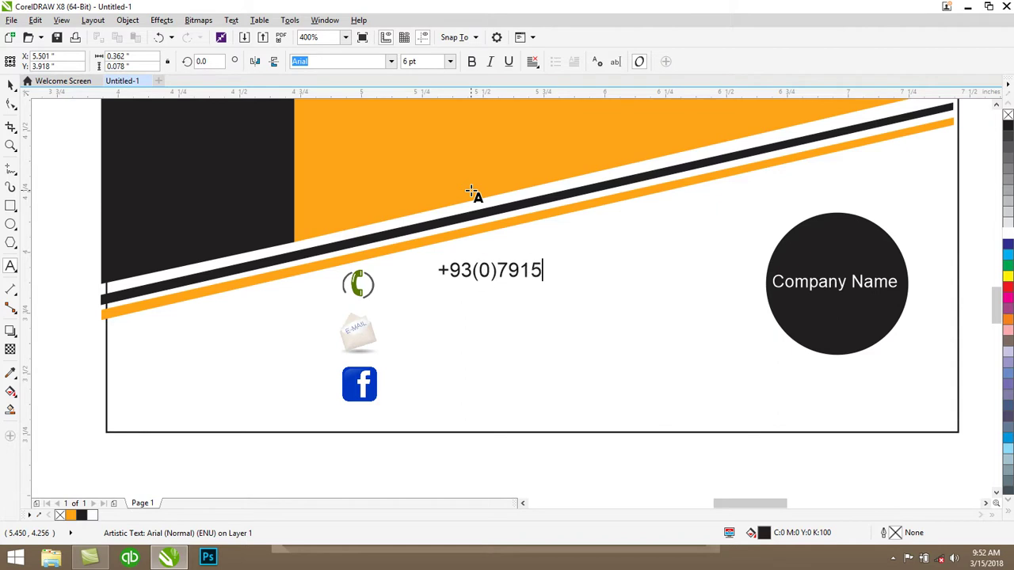
pyautogui.click(11, 103)
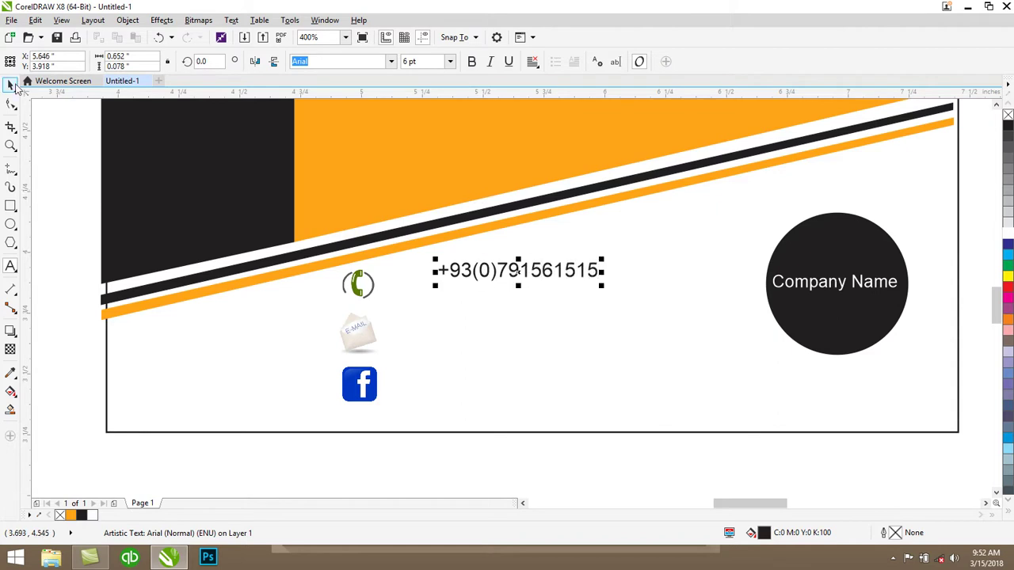
pyautogui.press('space')
pyautogui.press('Escape')
# Shift the card's outline rectangle left and place the phone number beside the phone icon
pyautogui.moveTo(460, 282); pyautogui.dragTo(480, 269)
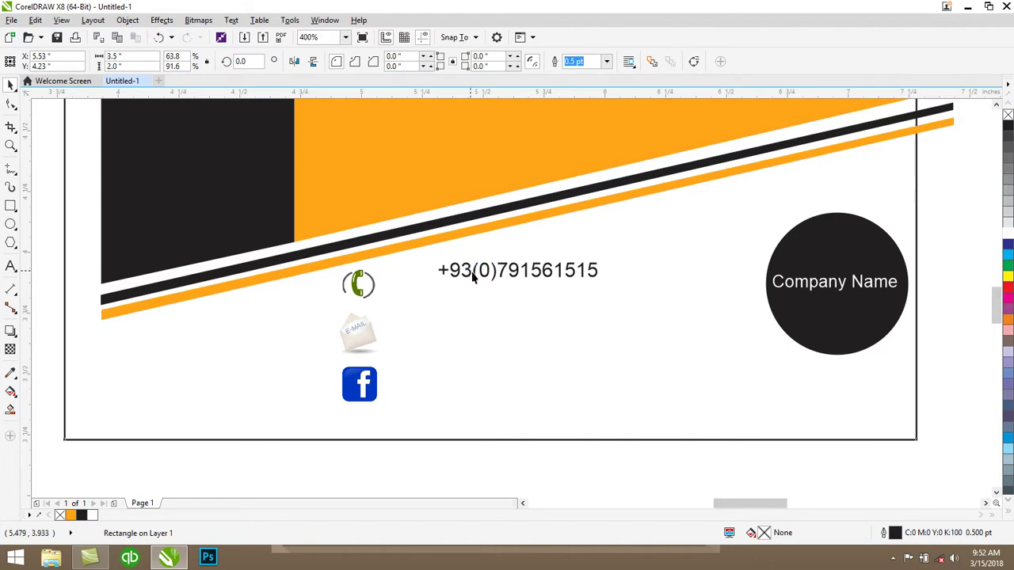
pyautogui.click(507, 270)
pyautogui.moveTo(506, 270); pyautogui.dragTo(467, 287)
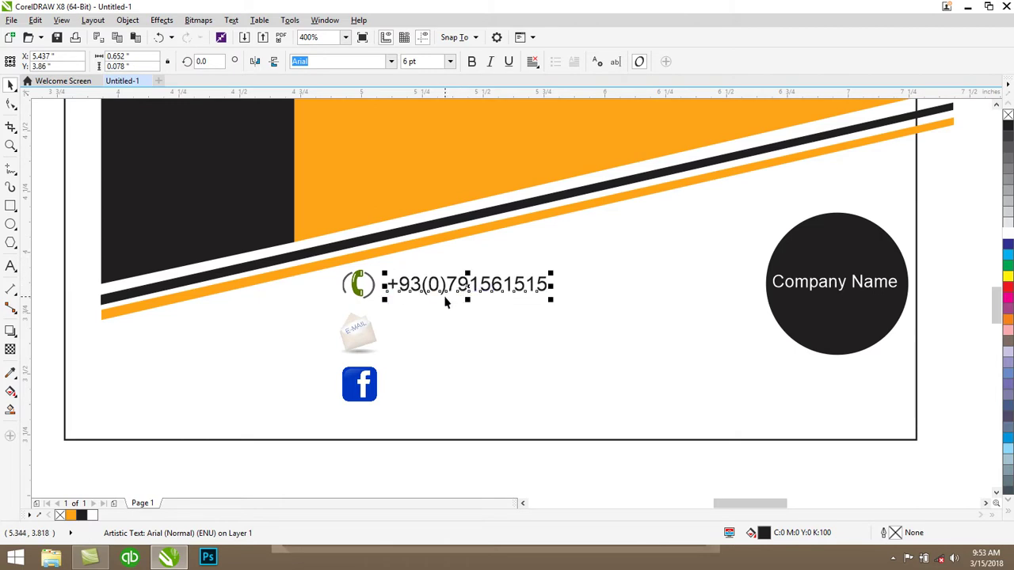
# Drag-copy the phone number beside the other contact icons, then select the e-mail row's text
pyautogui.moveTo(441, 299); pyautogui.dragTo(482, 391)
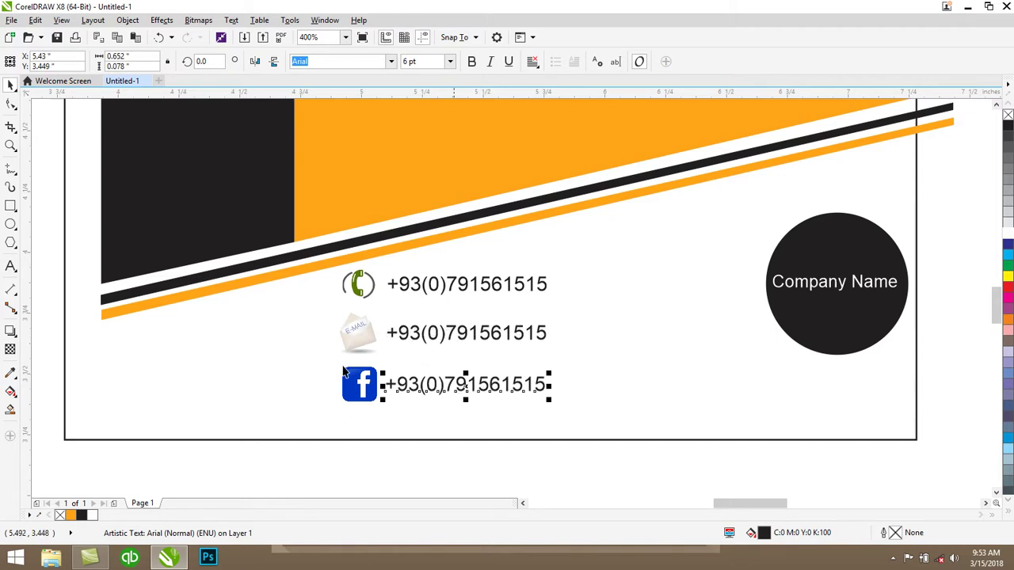
pyautogui.click(11, 267)
pyautogui.moveTo(542, 333); pyautogui.dragTo(390, 340)
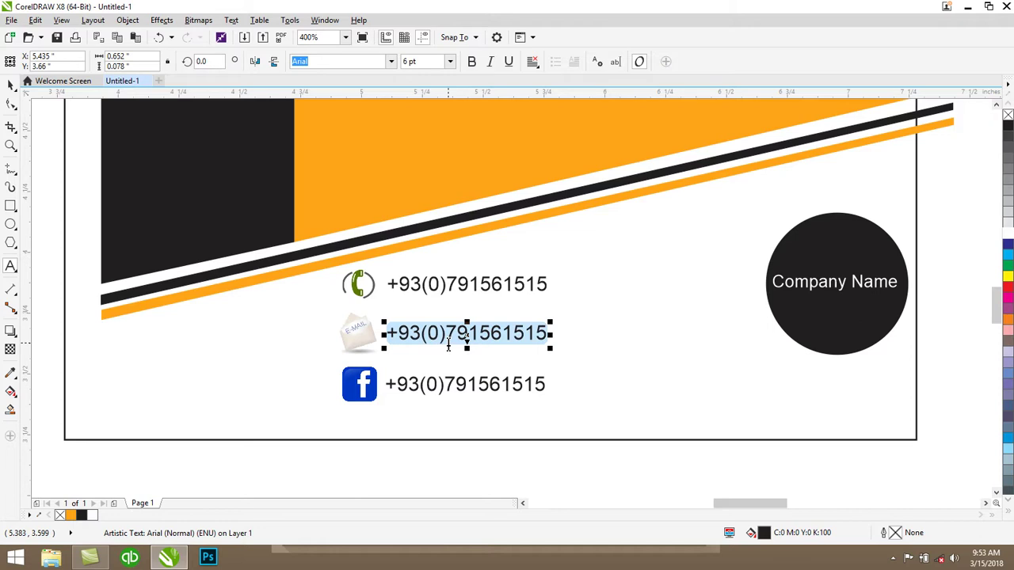
# Replace the e-mail row's number with the store's Gmail address
pyautogui.press('Delete')
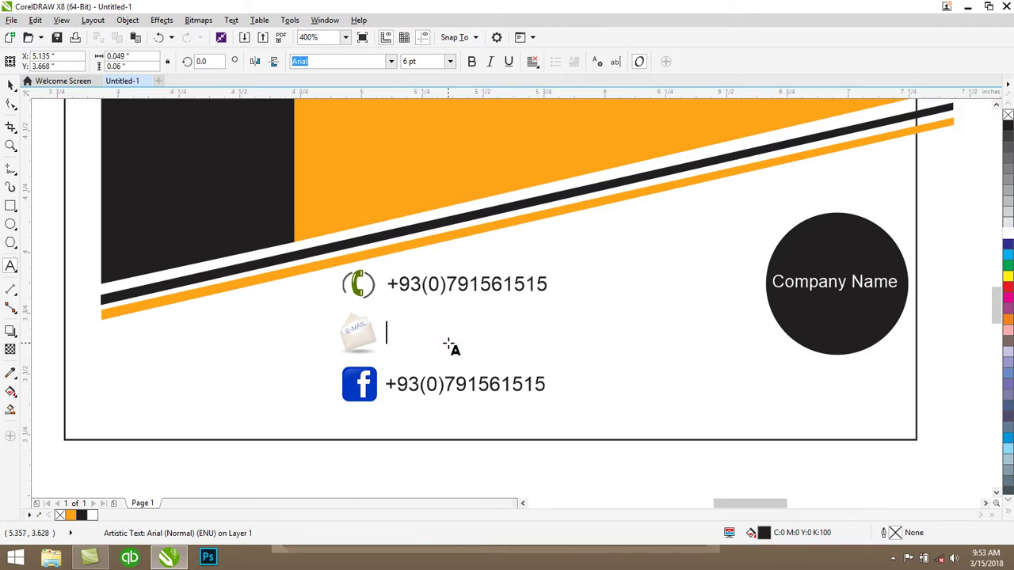
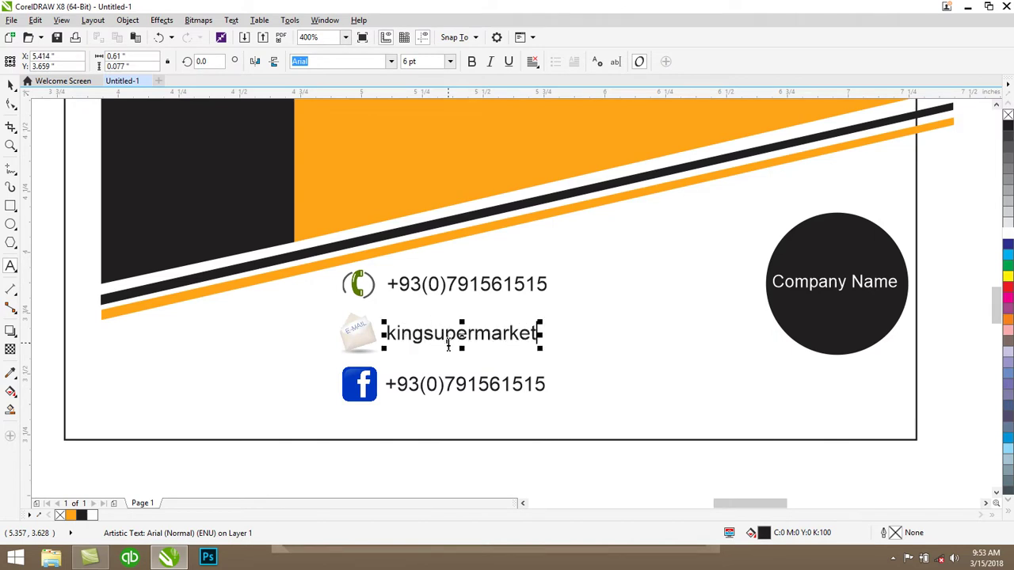
pyautogui.hotkey('ctrl', 'space')
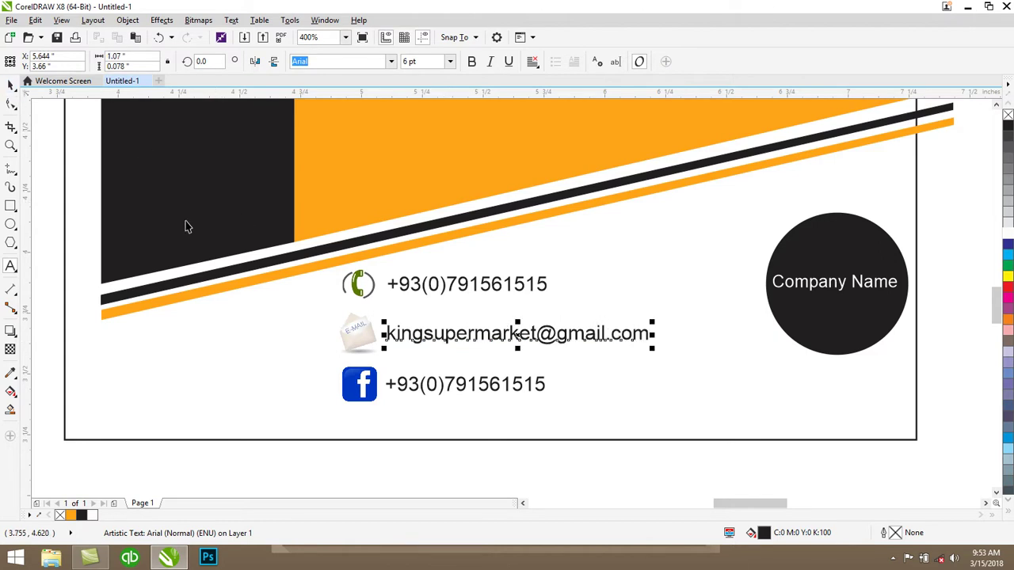
# Replace the number in the Facebook row with the store's Yahoo address
pyautogui.click(525, 473)
pyautogui.click(430, 389)
pyautogui.press('F8')
pyautogui.click(545, 386)
pyautogui.moveTo(545, 387); pyautogui.dragTo(375, 385)
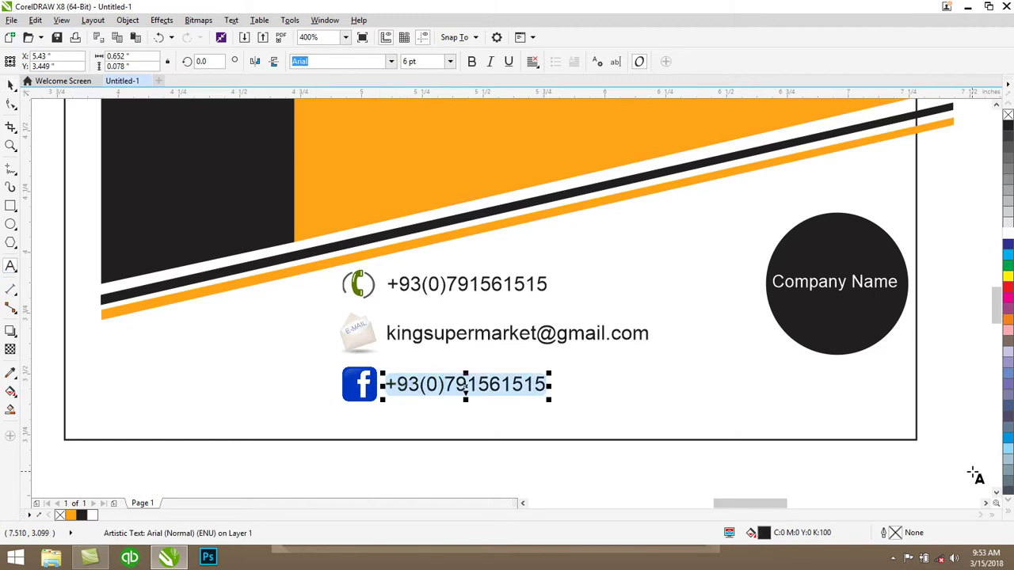
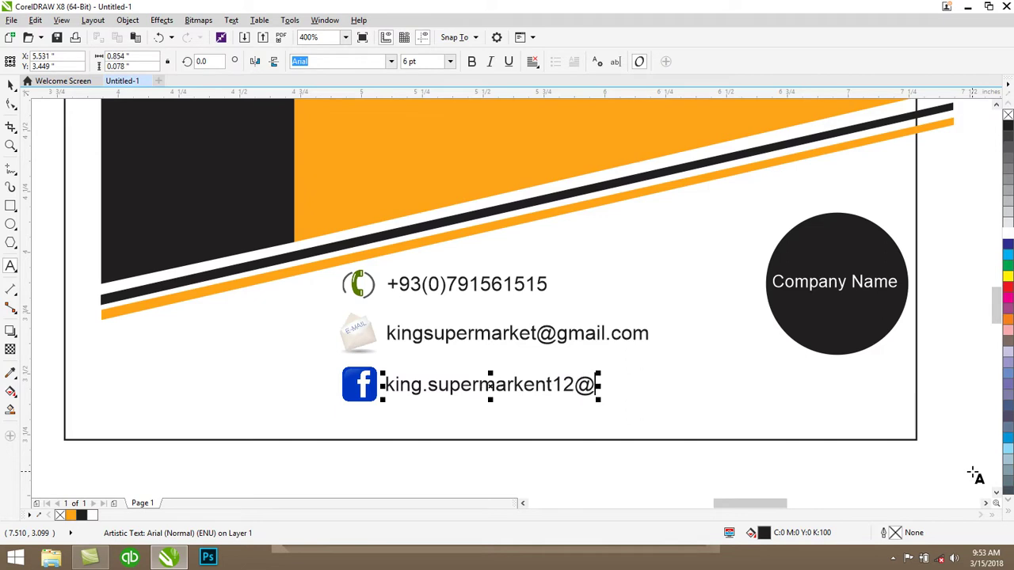
pyautogui.press('Escape')
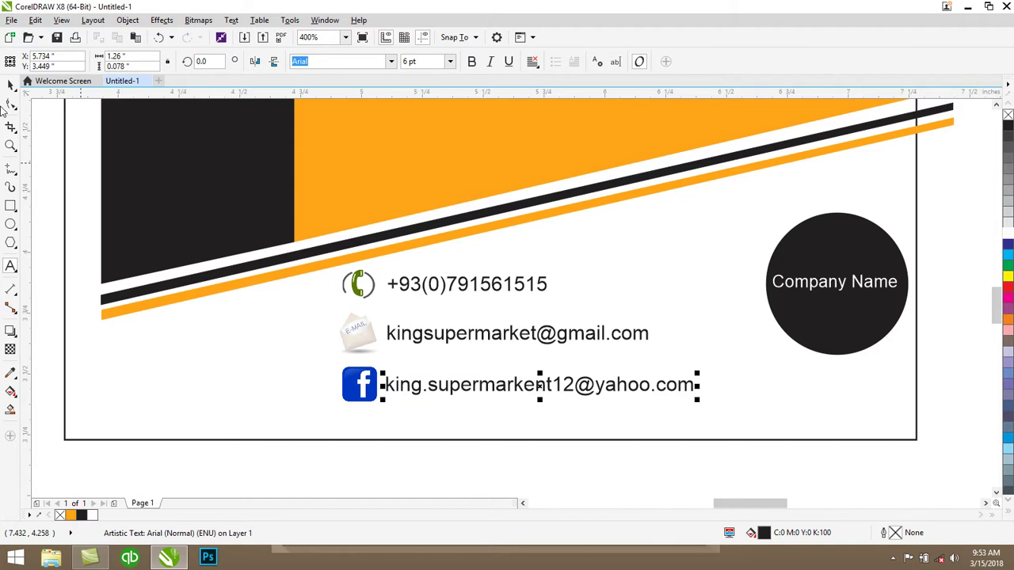
# Move the outline rectangle right and up so it matches the artwork's edges
pyautogui.scroll(-1, 473, 270)
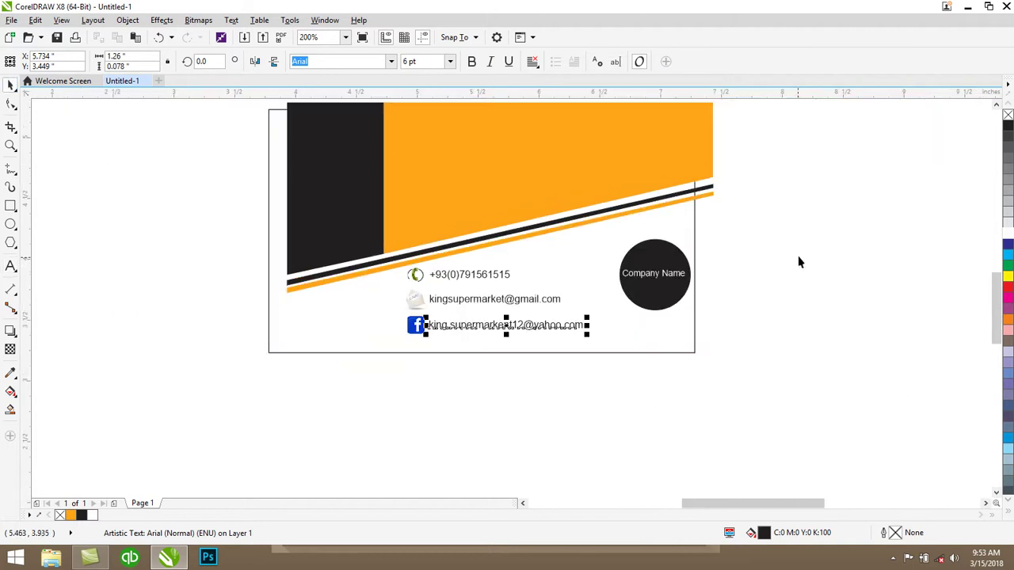
pyautogui.scroll(3, 997, 309)
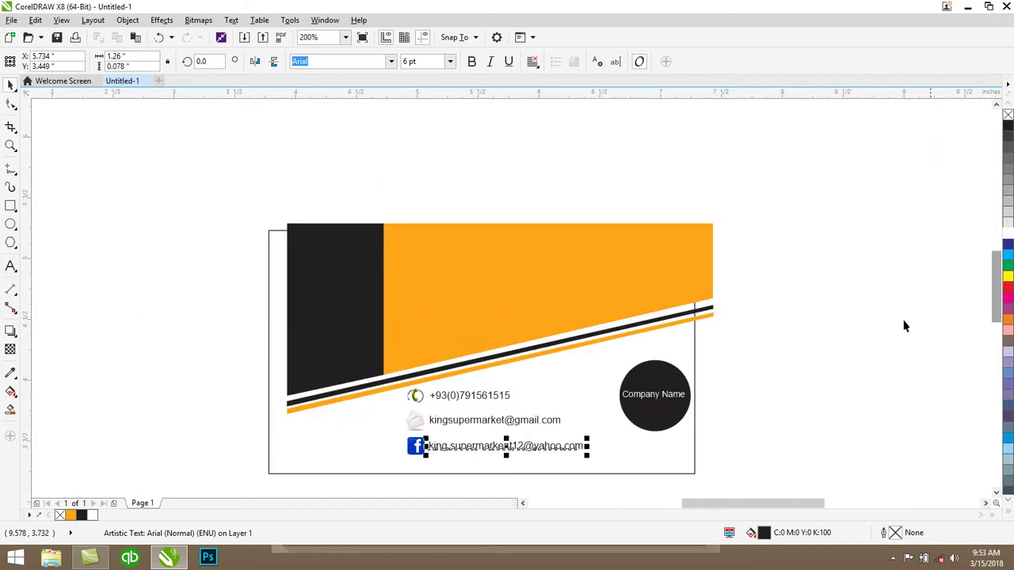
pyautogui.click(266, 336)
pyautogui.click(269, 345)
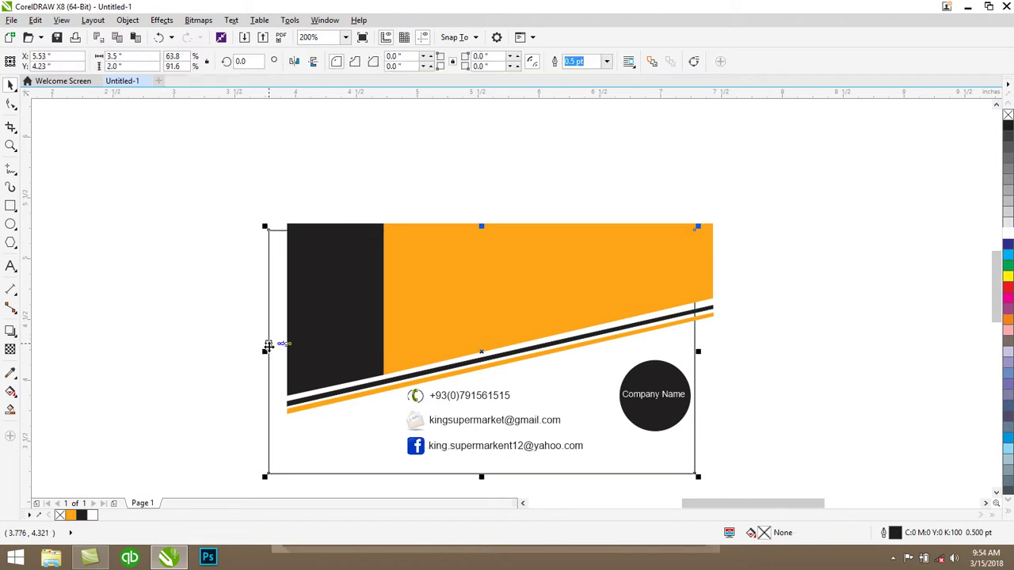
pyautogui.moveTo(266, 346); pyautogui.dragTo(269, 352)
pyautogui.press('Up')
pyautogui.press('Up')
pyautogui.press('Up')
pyautogui.press('Up')
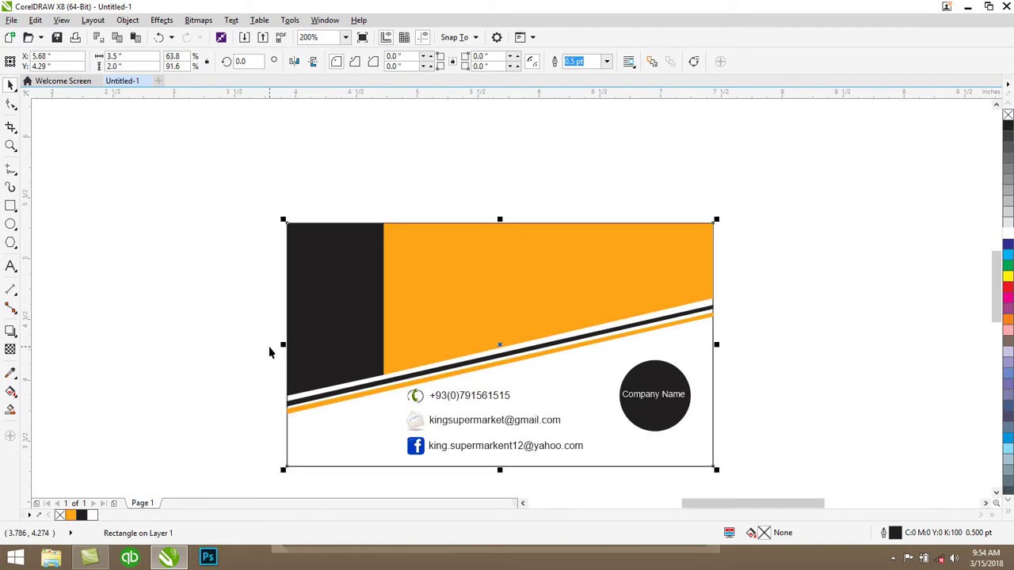
pyautogui.press('Escape')
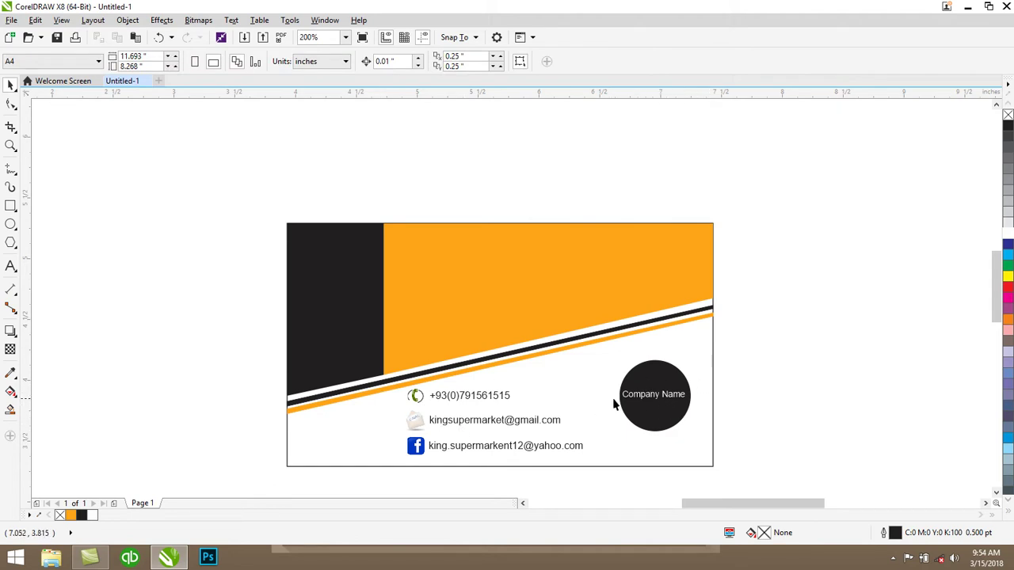
# Add bold white 'King' text on the card's orange area
pyautogui.click(10, 266)
pyautogui.click(127, 252)
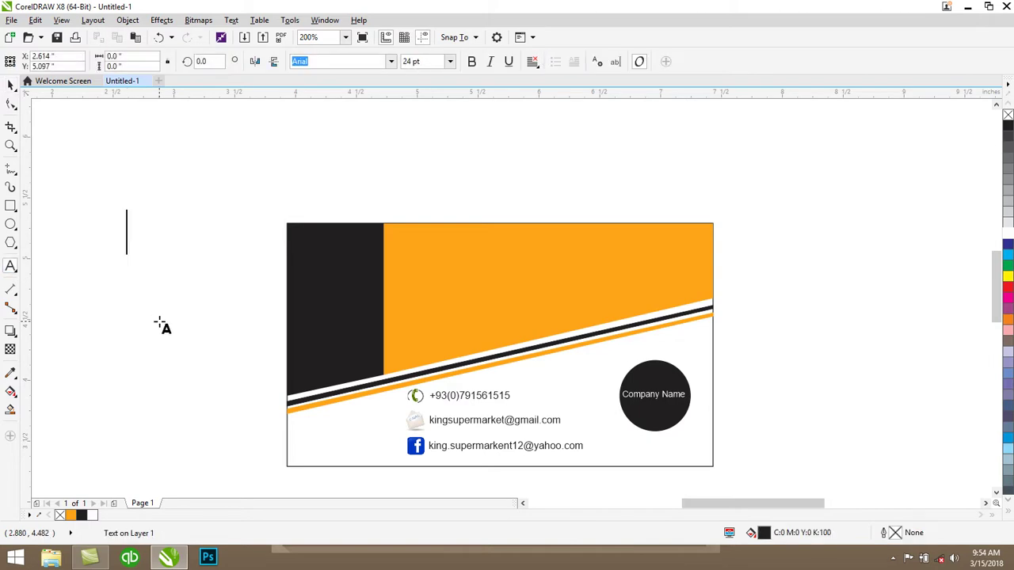
pyautogui.write('King')
pyautogui.press('Escape')
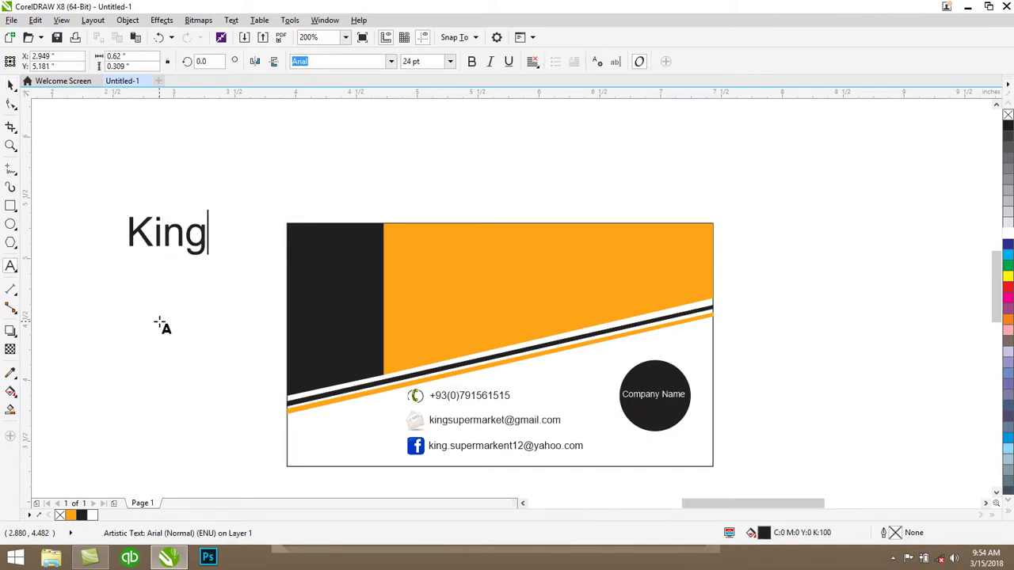
pyautogui.click(10, 85)
pyautogui.click(471, 61)
pyautogui.moveTo(169, 231); pyautogui.dragTo(455, 265)
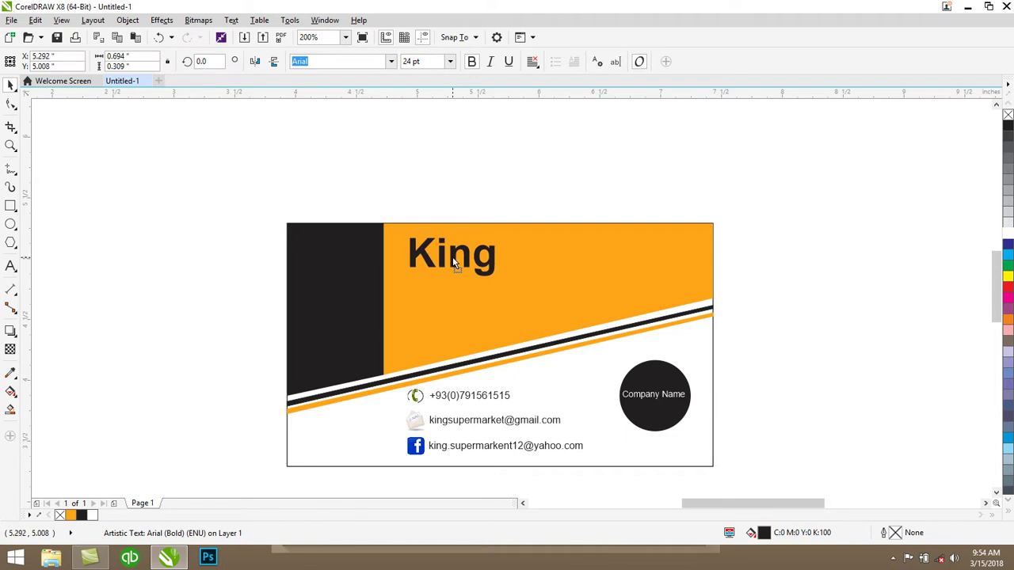
pyautogui.click(1007, 235)
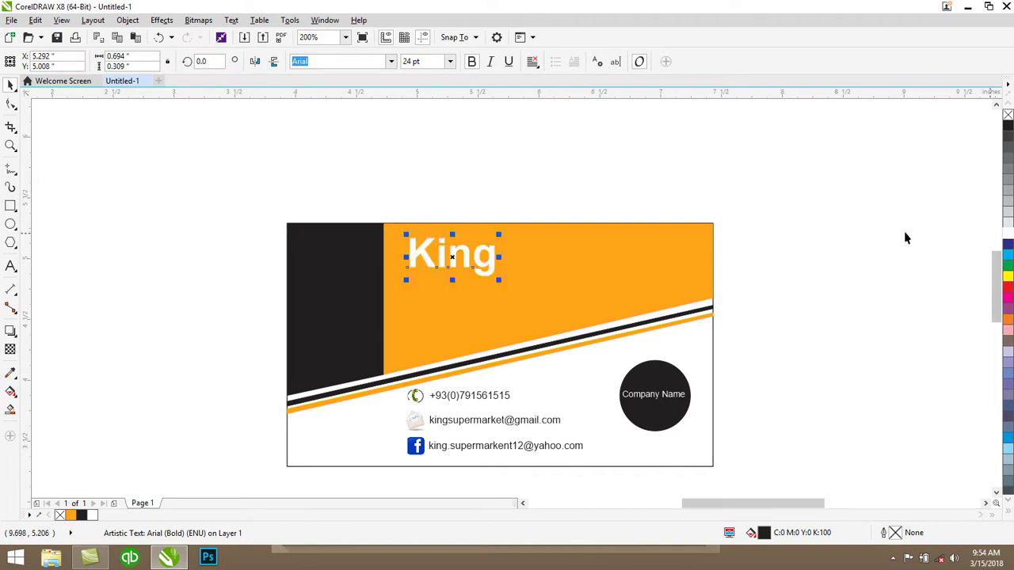
# Duplicate King, retype it as 'SuperMarket' at 14 pt, and place it under King
pyautogui.moveTo(448, 265); pyautogui.dragTo(487, 309)
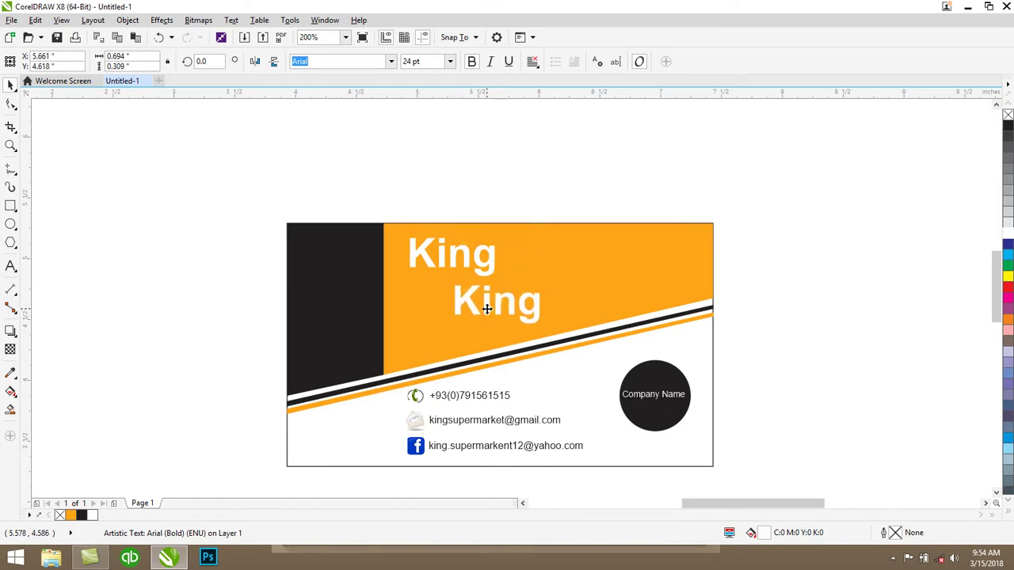
pyautogui.click(10, 267)
pyautogui.click(522, 307)
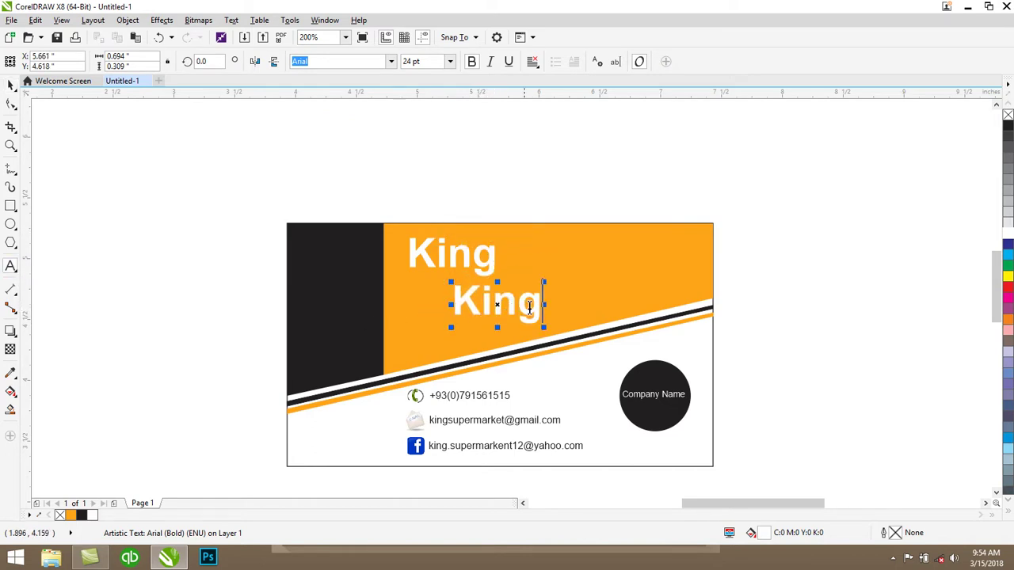
pyautogui.moveTo(522, 307); pyautogui.dragTo(436, 305)
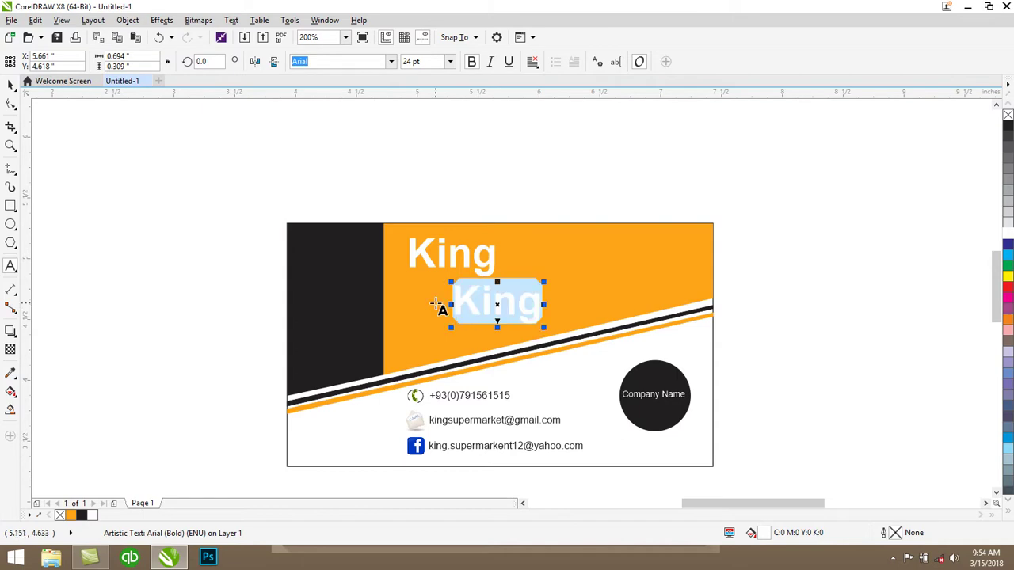
pyautogui.write('SuperMarken')
pyautogui.press('BackSpace')
pyautogui.write('t')
pyautogui.press('Escape')
pyautogui.click(16, 86)
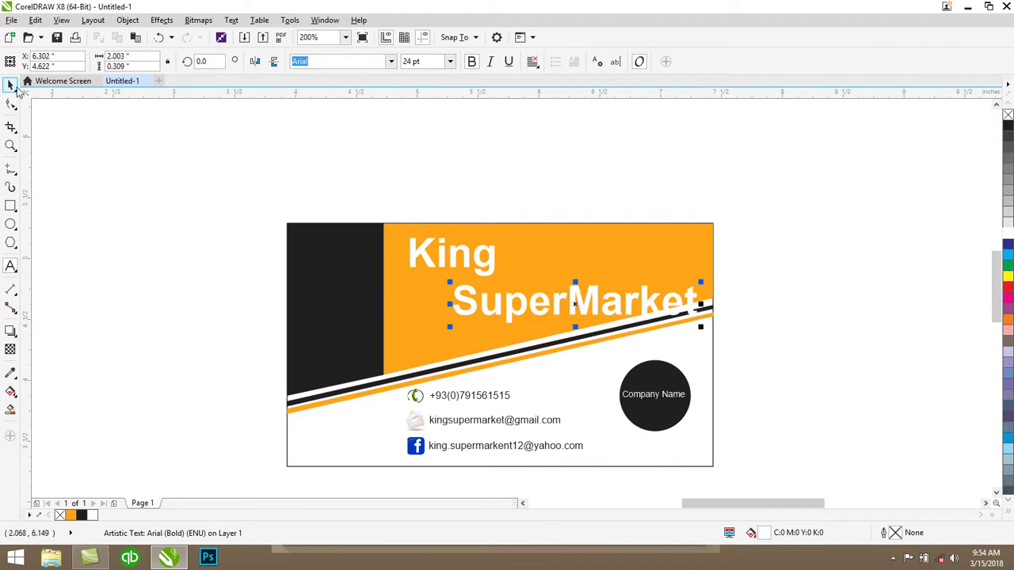
pyautogui.click(450, 61)
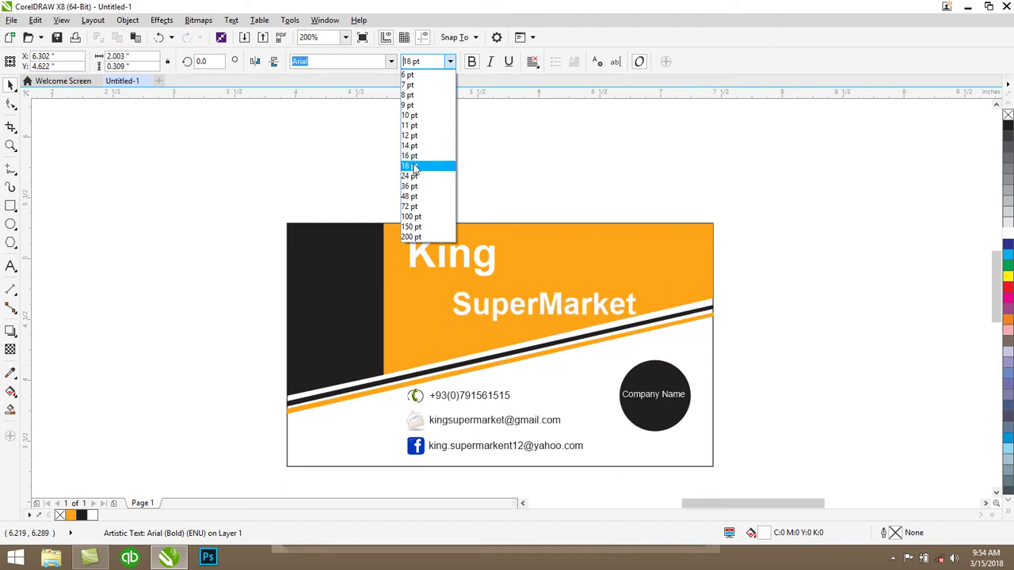
pyautogui.click(409, 145)
pyautogui.moveTo(523, 309); pyautogui.dragTo(481, 295)
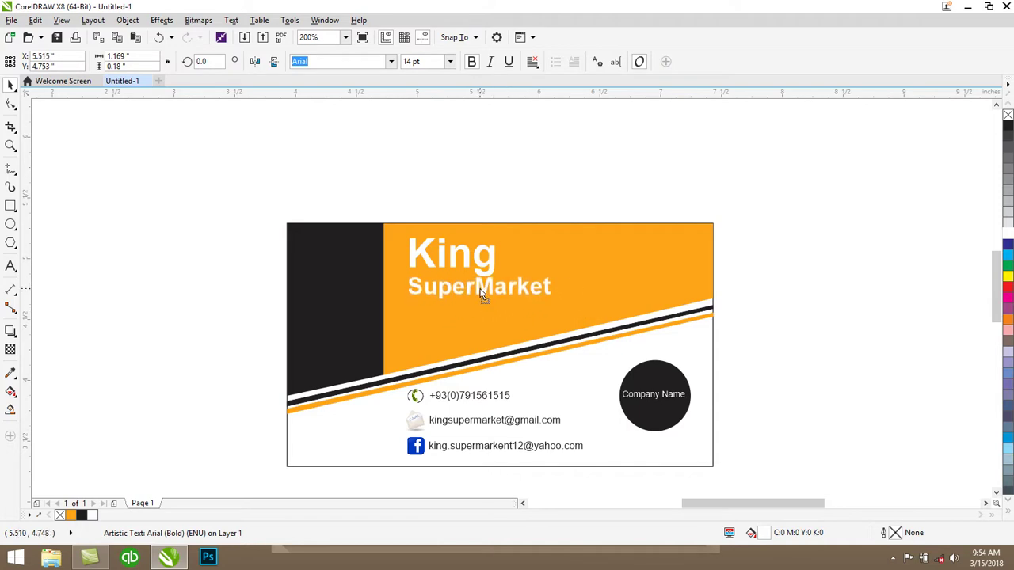
pyautogui.click(474, 181)
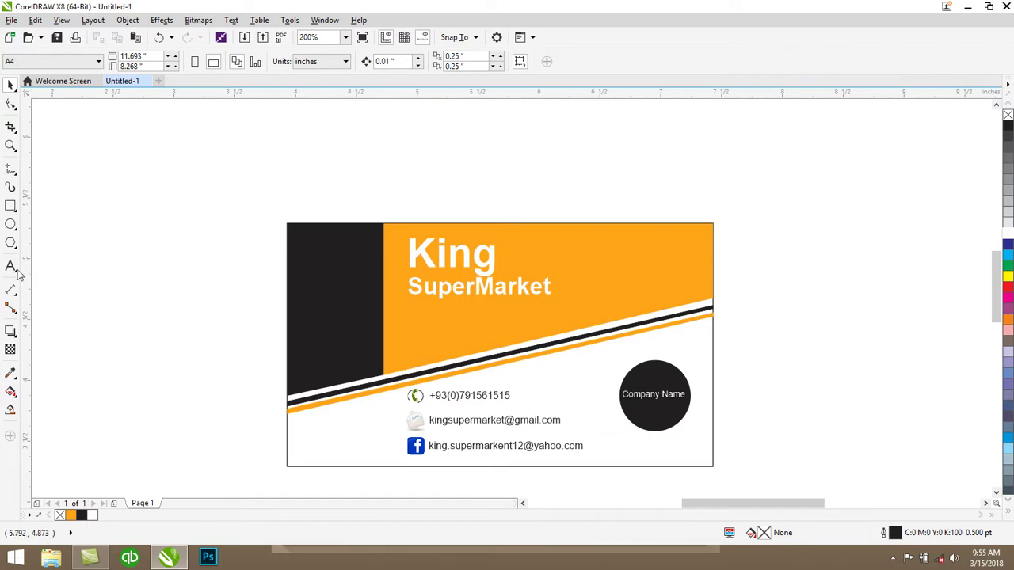
pyautogui.press('F8')
# Add white 12 pt 'Salse Manager' text and move it onto the black band
pyautogui.click(125, 283)
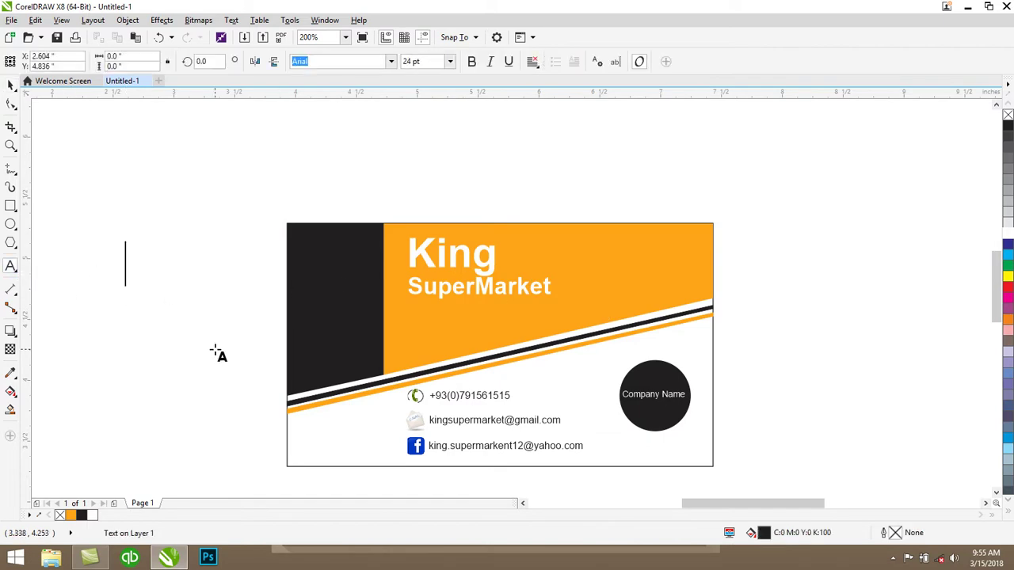
pyautogui.write('S')
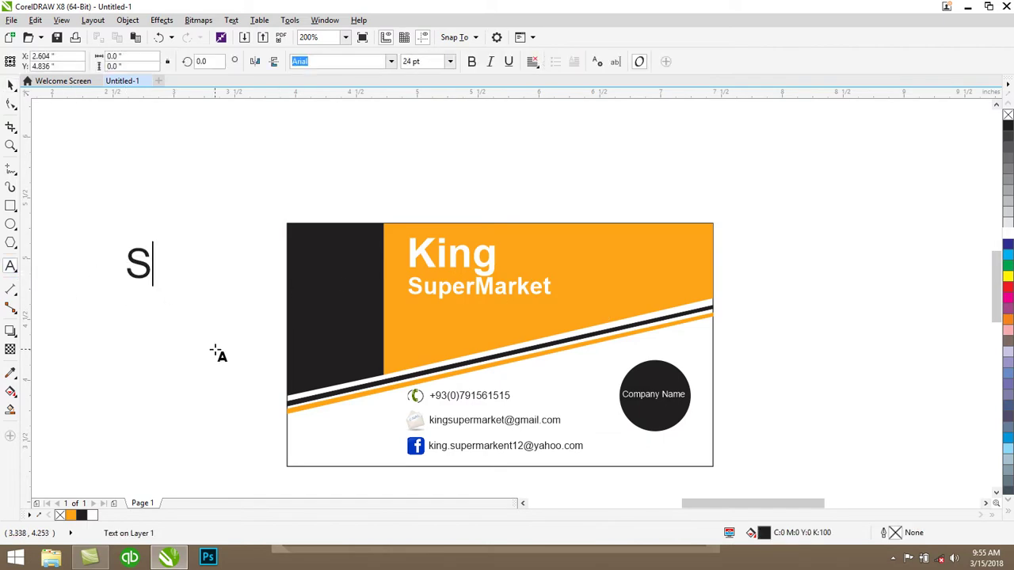
pyautogui.write('alse Manager')
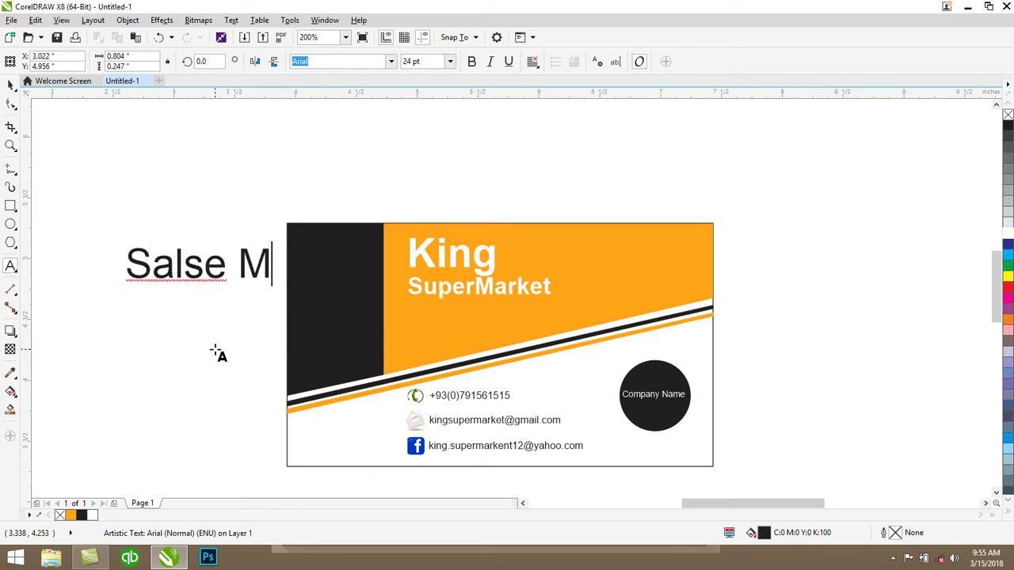
pyautogui.click(10, 85)
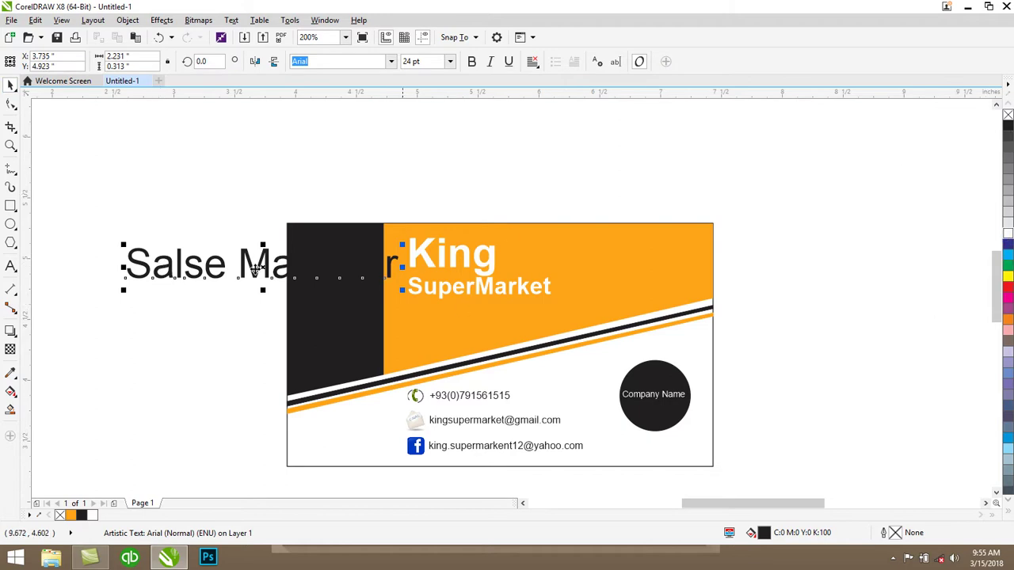
pyautogui.click(1007, 238)
pyautogui.click(450, 61)
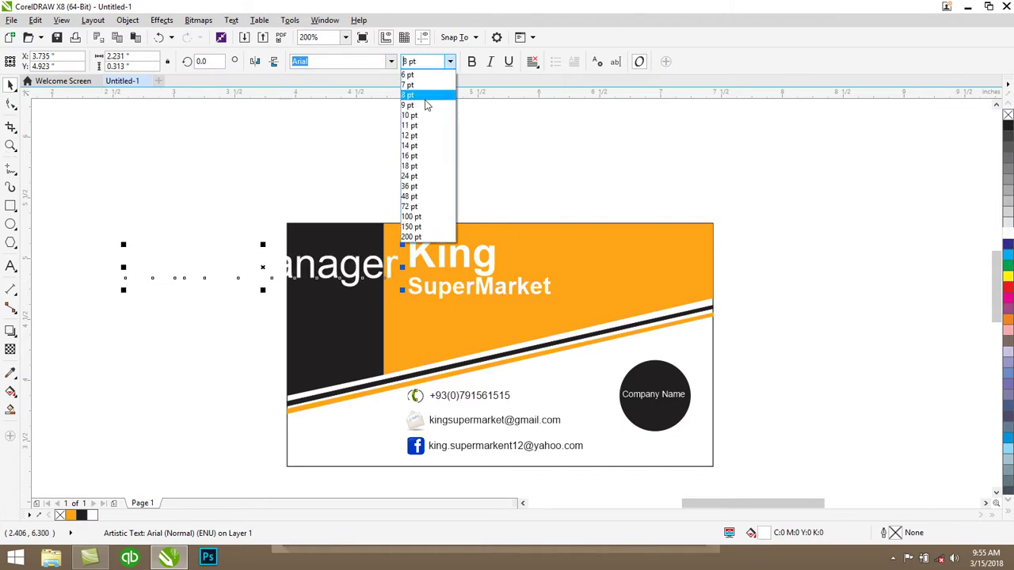
pyautogui.click(411, 136)
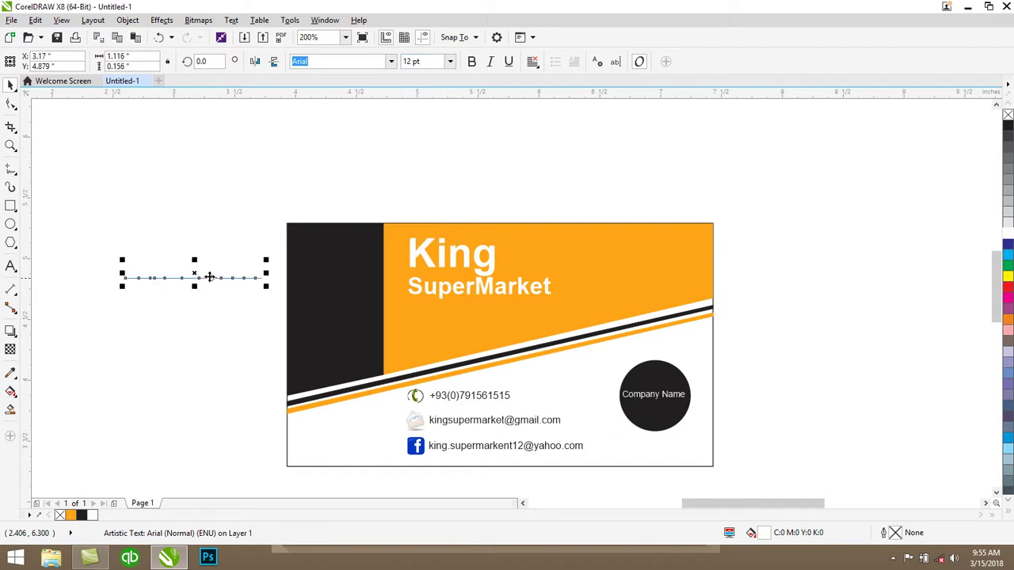
pyautogui.moveTo(193, 274); pyautogui.dragTo(290, 296)
# Rotate the Salse Manager text 90° to run vertically and position it in the band
pyautogui.click(288, 287)
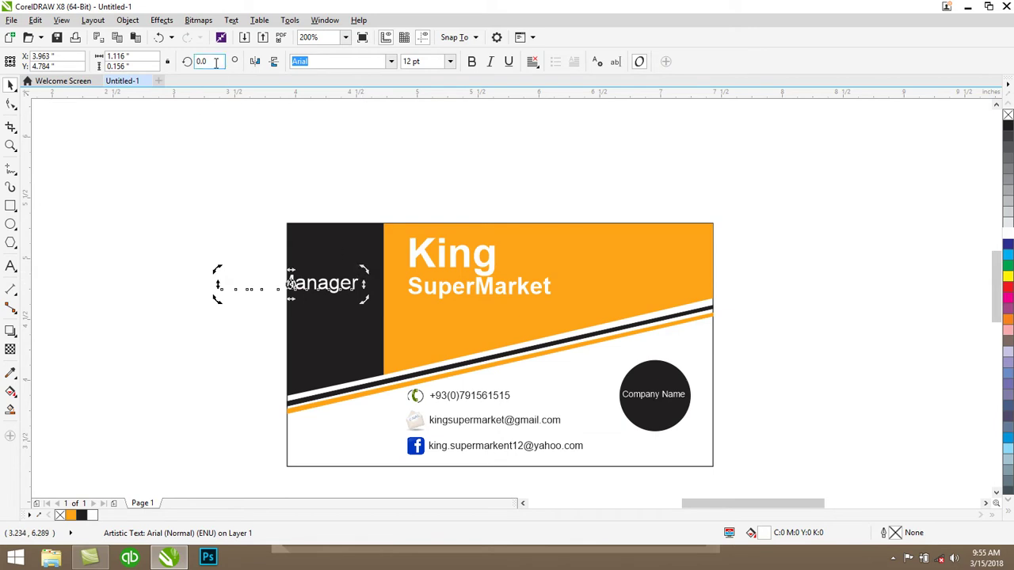
pyautogui.write('45')
pyautogui.press('Return')
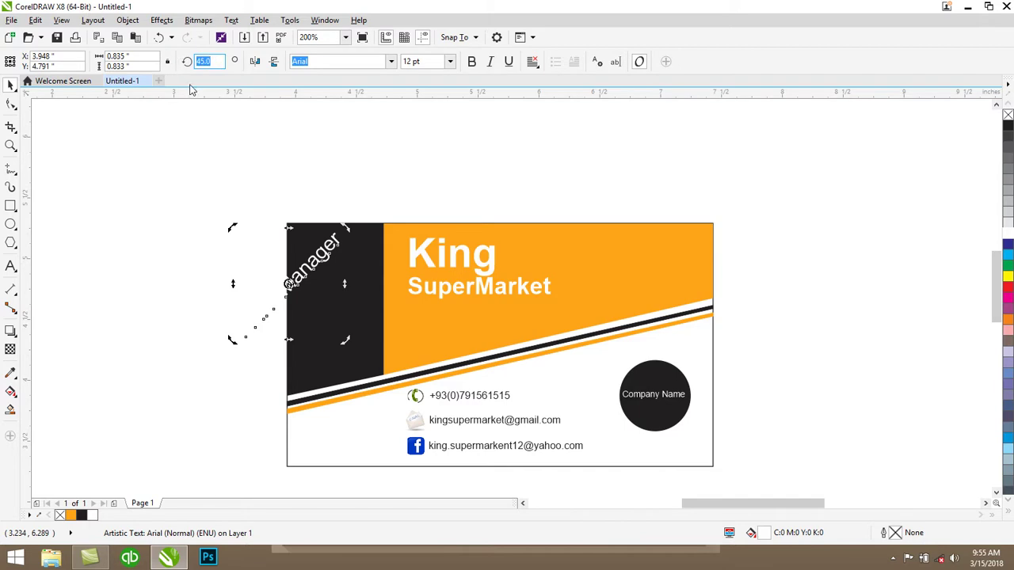
pyautogui.write('0')
pyautogui.press('Return')
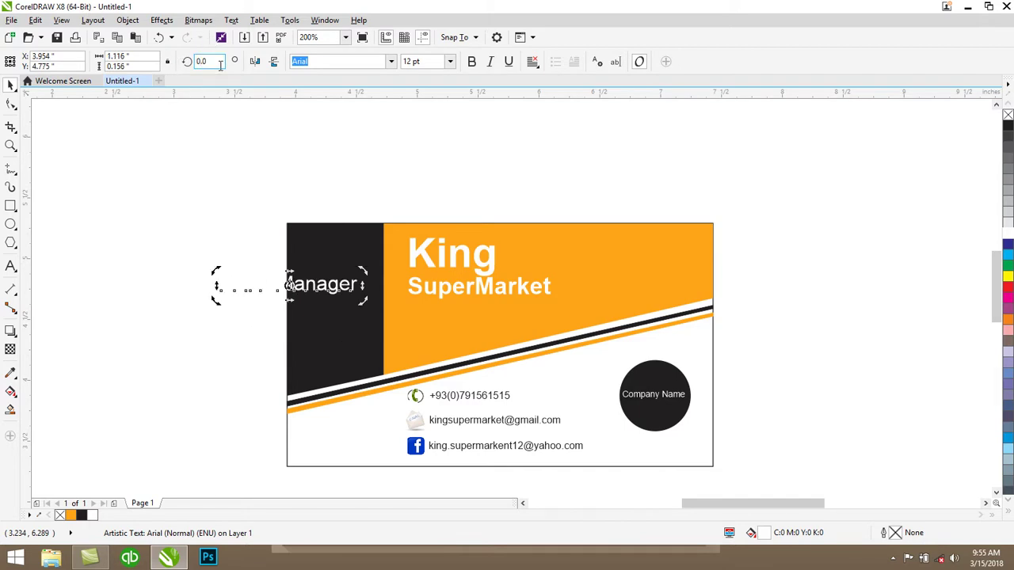
pyautogui.press('Return')
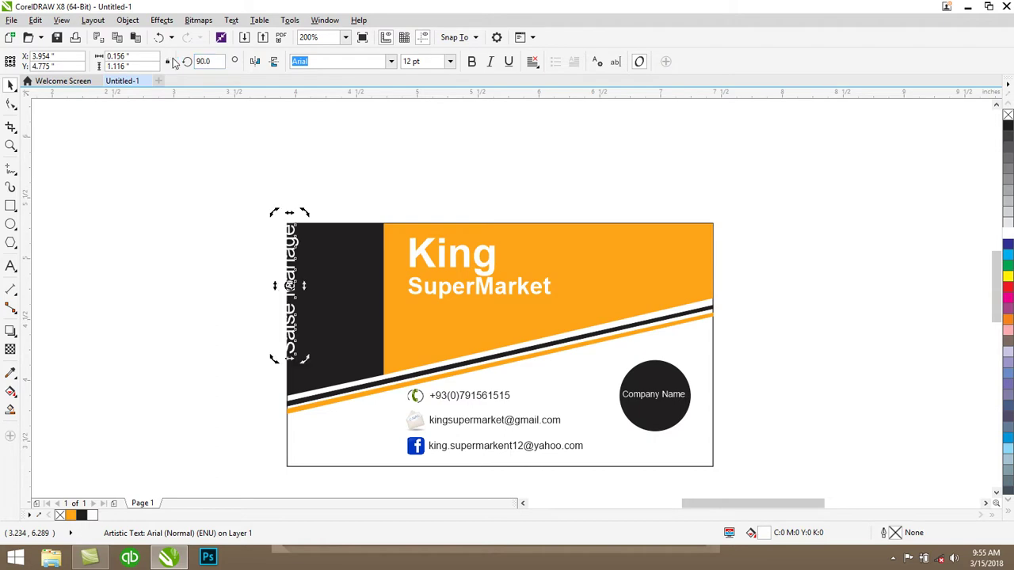
pyautogui.moveTo(291, 252); pyautogui.dragTo(347, 271)
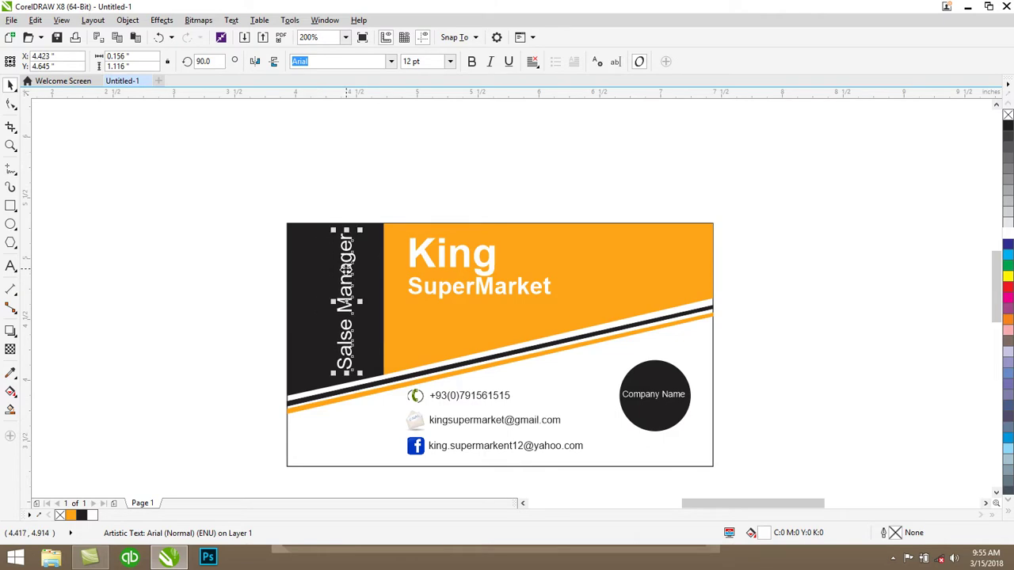
# Duplicate Salse Manager beside the original and retype the copy as 'Position:'
pyautogui.hotkey('ctrl', 'd')
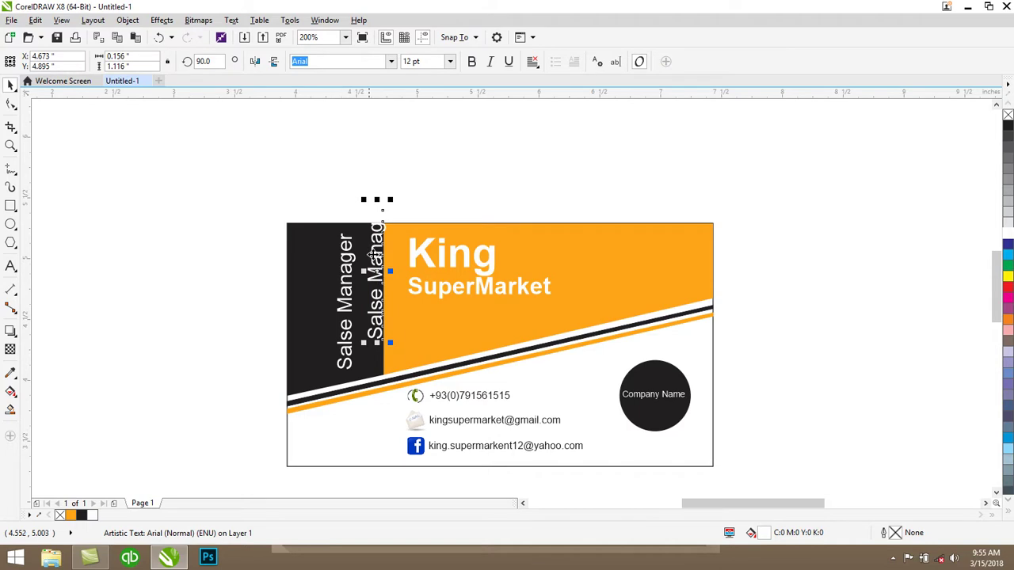
pyautogui.moveTo(375, 255); pyautogui.dragTo(310, 289)
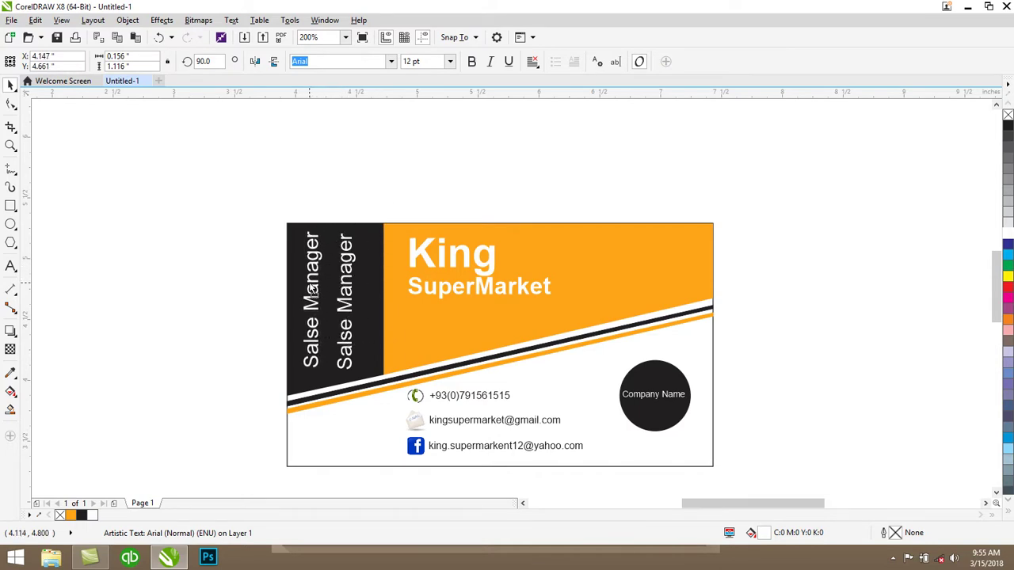
pyautogui.click(11, 266)
pyautogui.click(314, 234)
pyautogui.moveTo(313, 234); pyautogui.dragTo(315, 366)
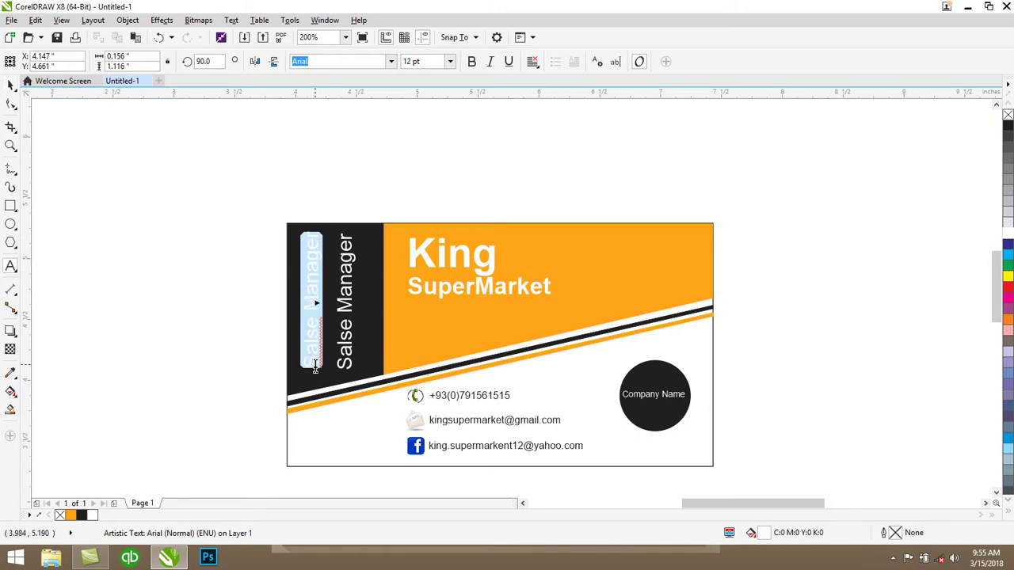
pyautogui.write('Position:')
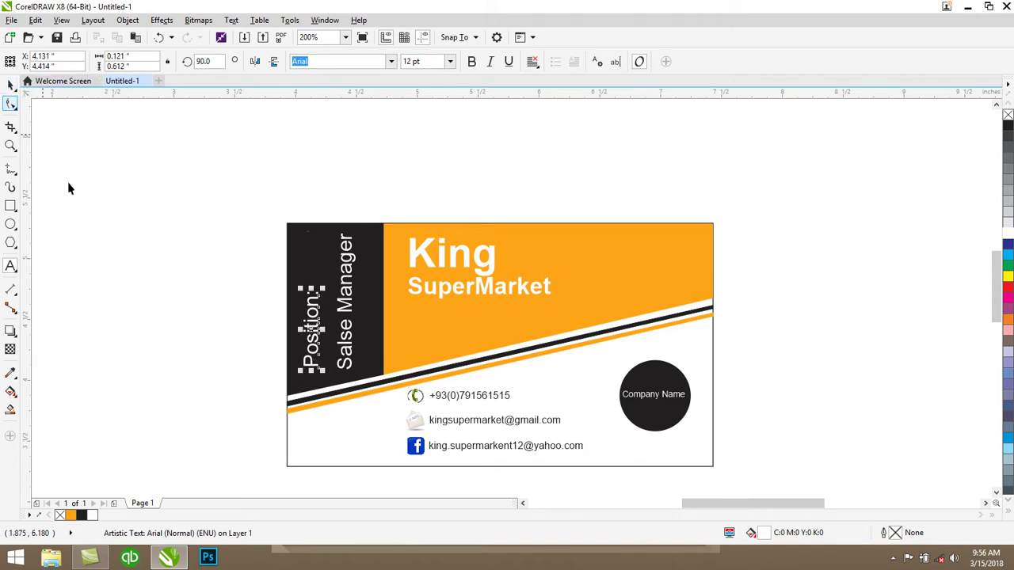
pyautogui.hotkey('ctrl', 'space')
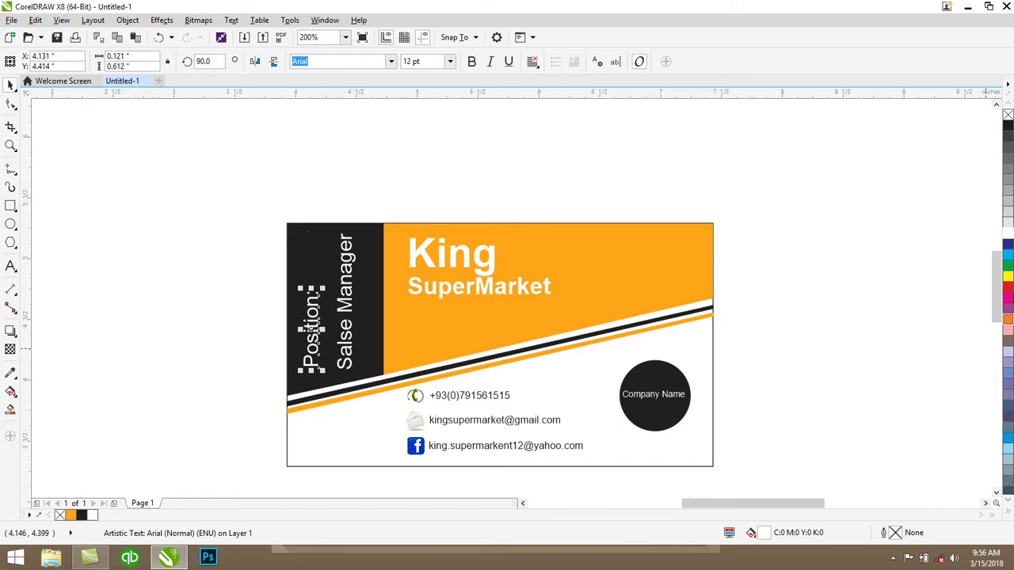
# Color the Position: label cyan and make it bold
pyautogui.click(1008, 255)
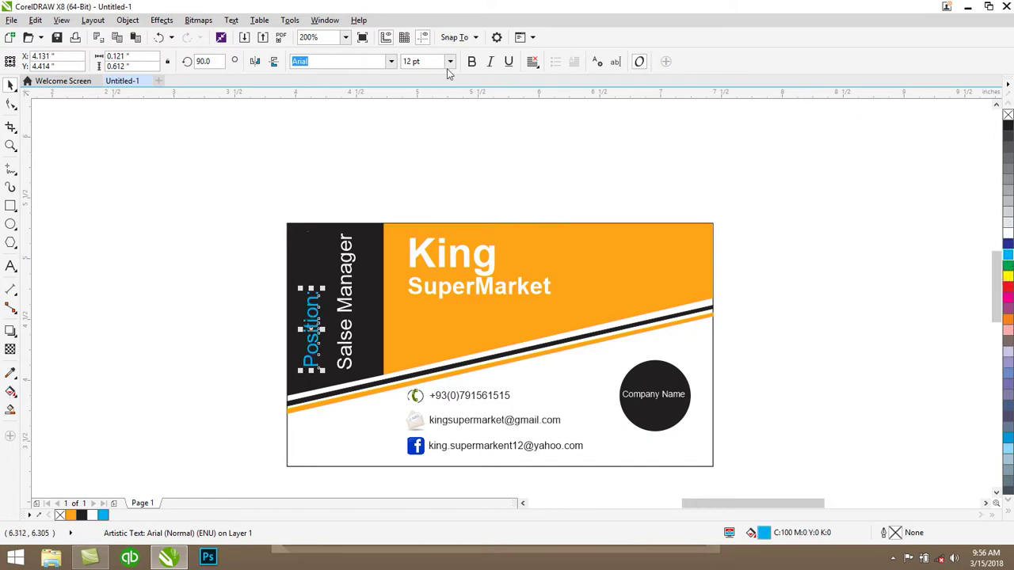
pyautogui.click(471, 64)
pyautogui.click(502, 122)
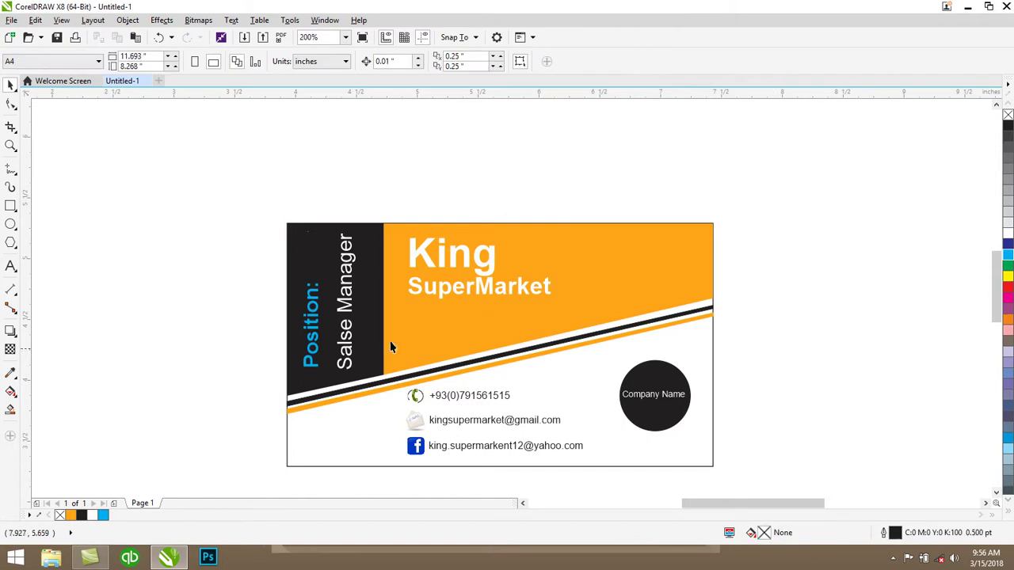
pyautogui.click(348, 309)
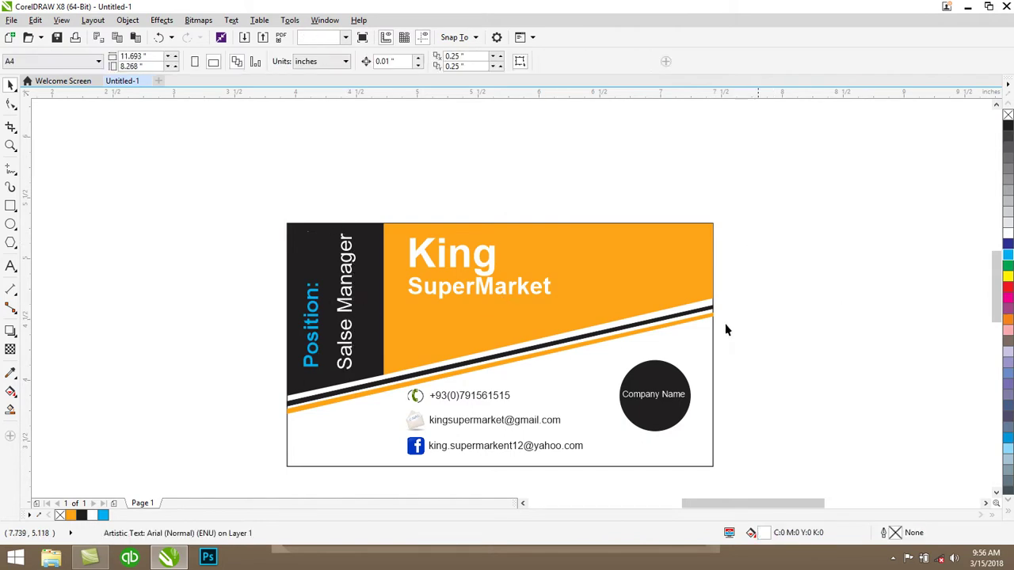
pyautogui.click(11, 267)
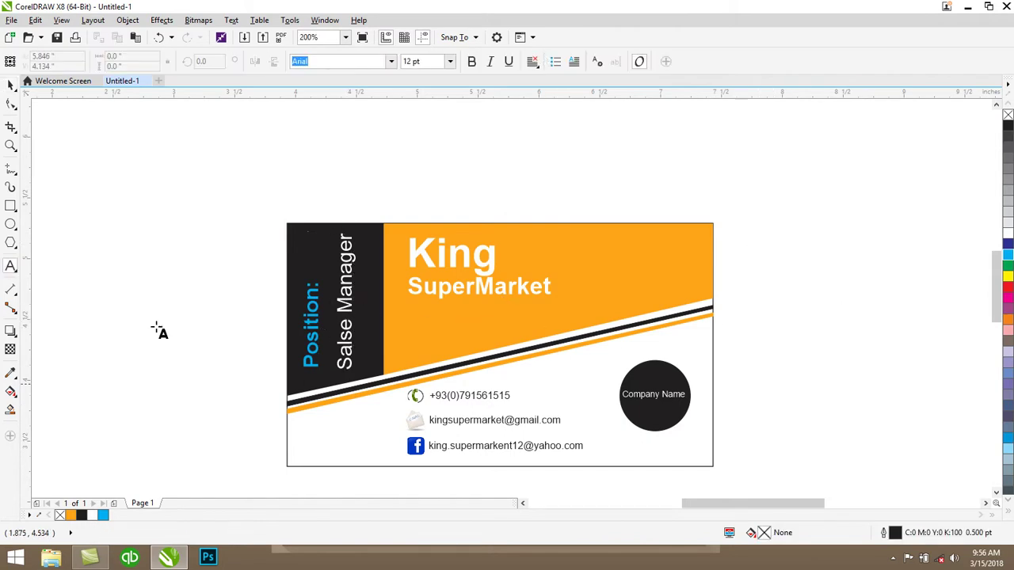
# Type the company's street address above the card and color it light grey
pyautogui.click(148, 166)
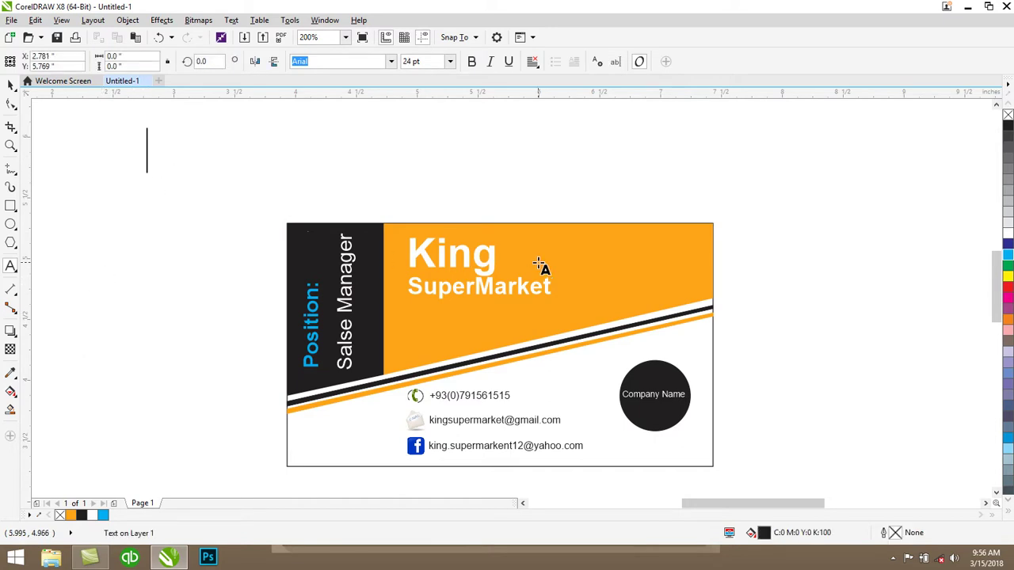
pyautogui.press('BackSpace')
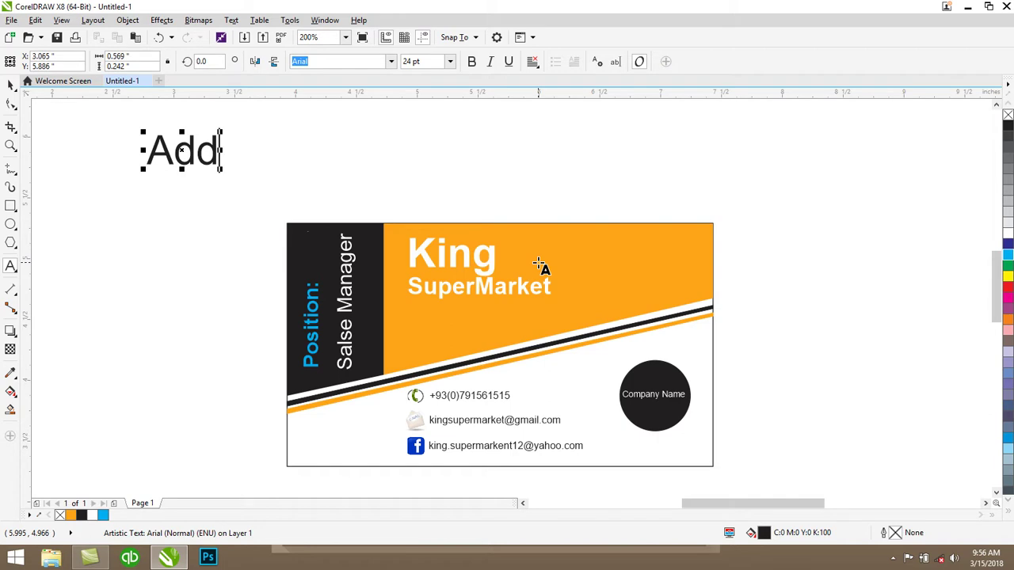
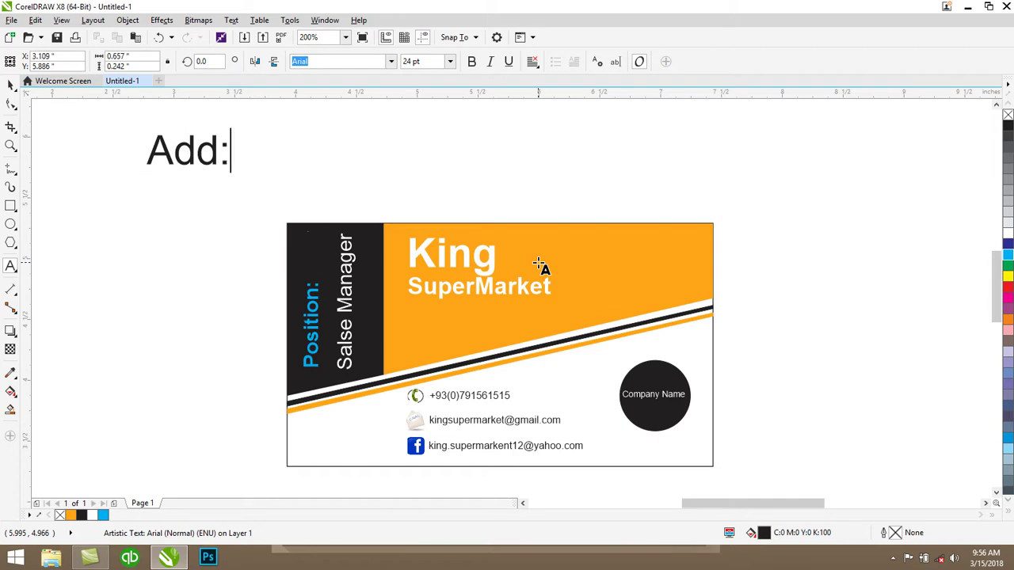
pyautogui.press('BackSpace')
pyautogui.press('BackSpace')
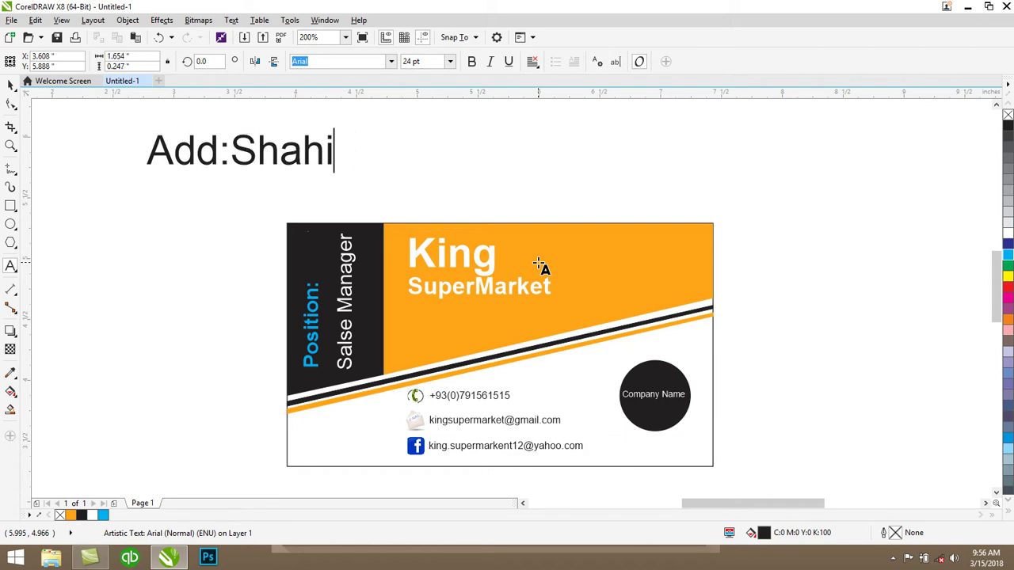
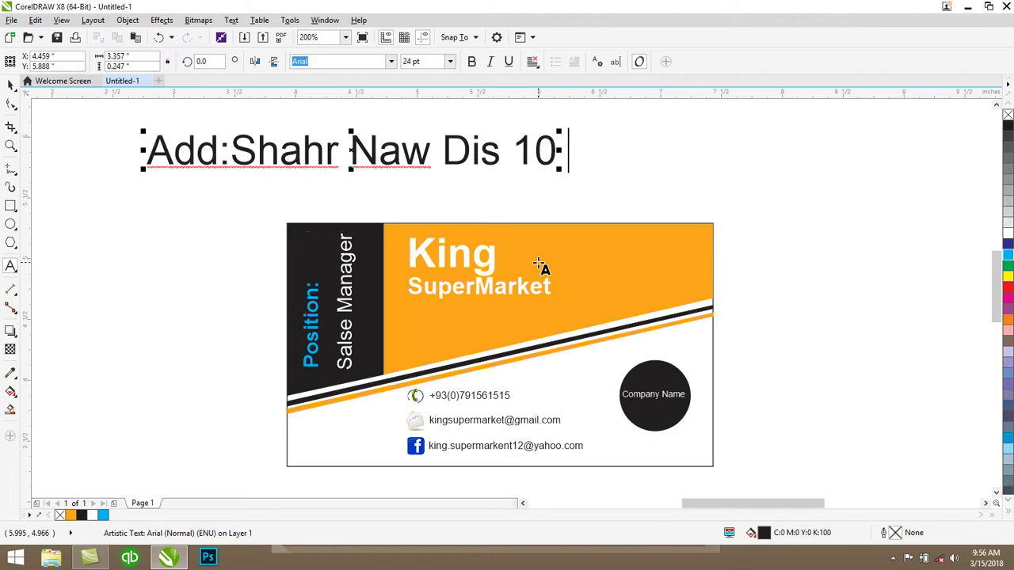
pyautogui.press('BackSpace')
pyautogui.press('BackSpace')
pyautogui.press('BackSpace')
pyautogui.press('BackSpace')
pyautogui.press('BackSpace')
pyautogui.press('BackSpace')
pyautogui.press('BackSpace')
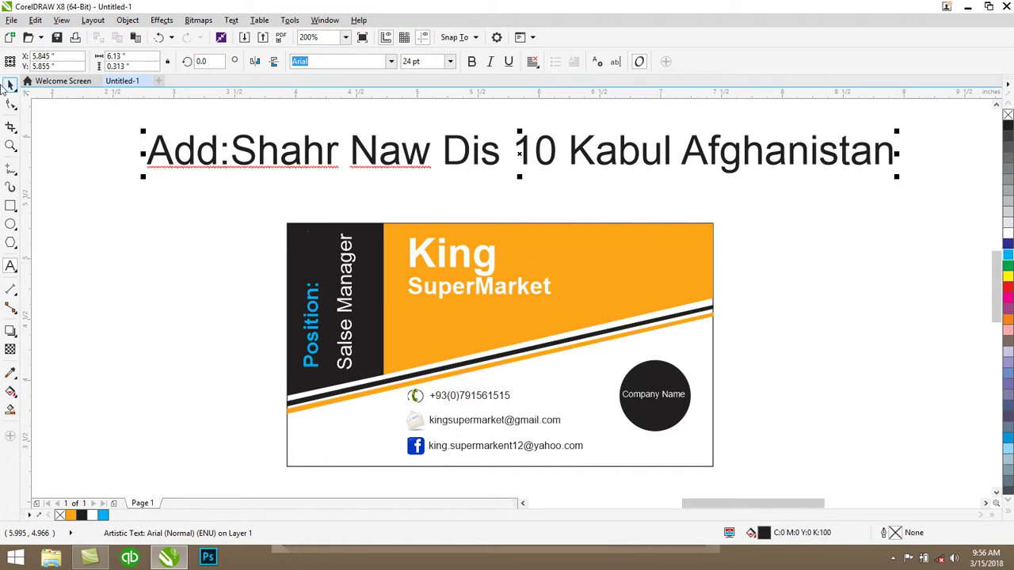
pyautogui.click(12, 84)
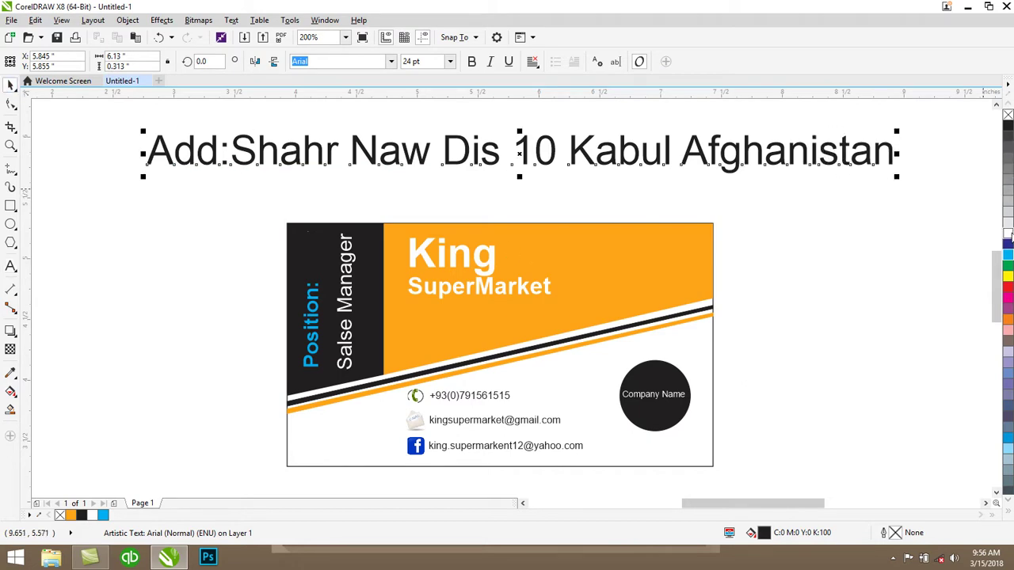
pyautogui.click(1007, 225)
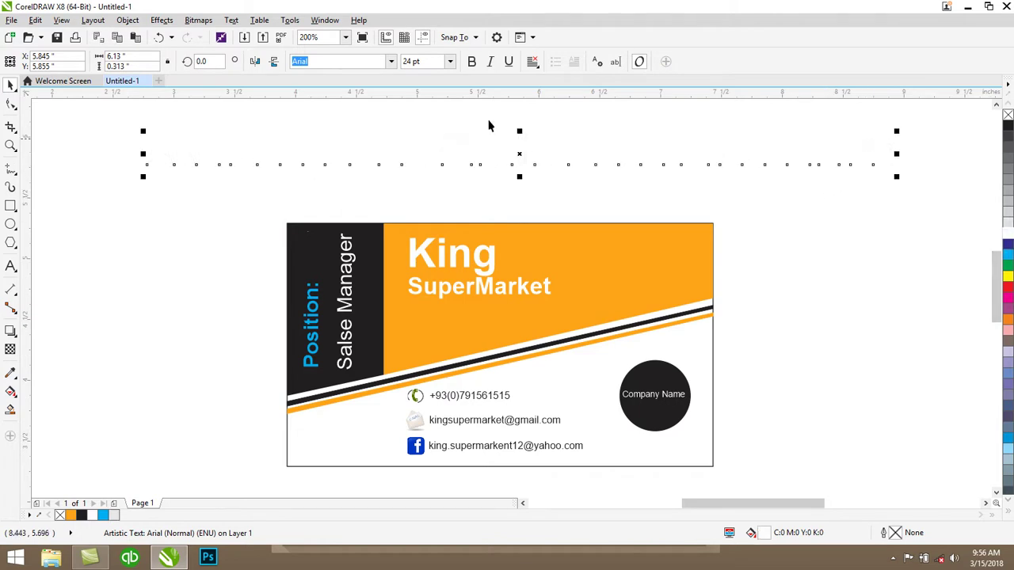
# Set the address text to 10 pt, move it onto the orange band, and tilt it
pyautogui.click(449, 61)
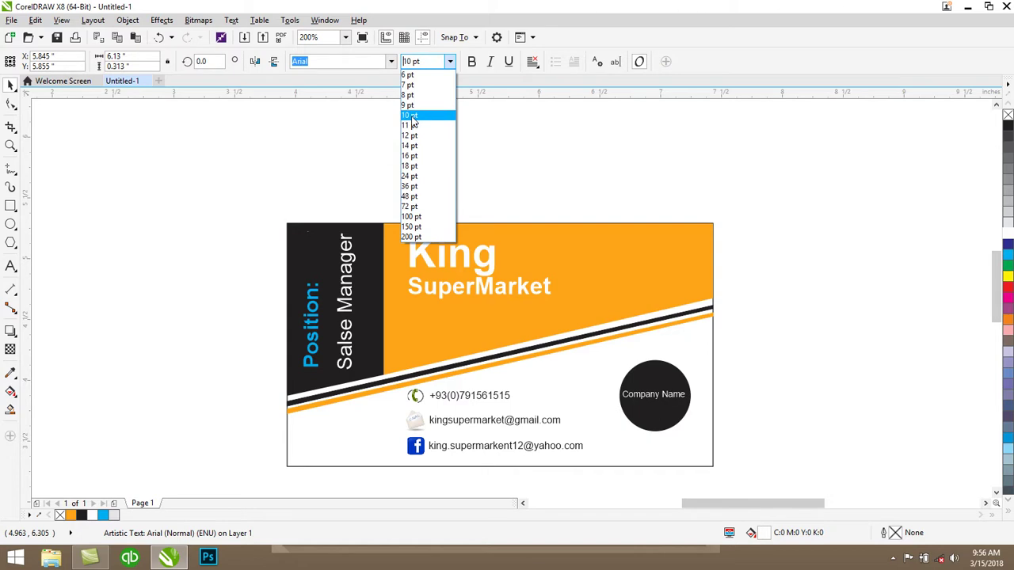
pyautogui.click(411, 116)
pyautogui.moveTo(333, 164); pyautogui.dragTo(572, 316)
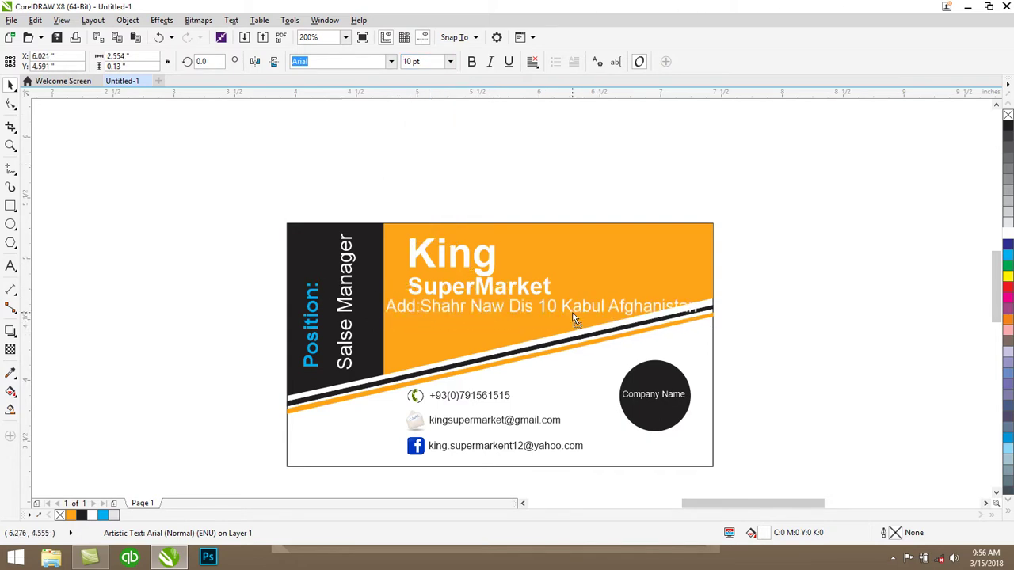
pyautogui.click(540, 309)
pyautogui.moveTo(700, 295); pyautogui.dragTo(689, 274)
pyautogui.press('Escape')
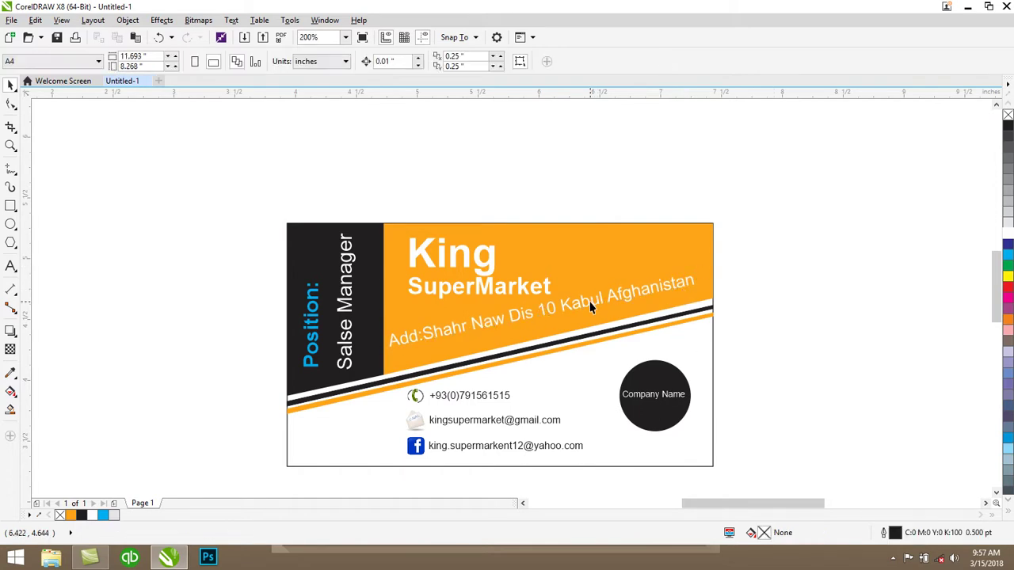
# Reposition the address slightly and tilt it further to follow the diagonal stripe
pyautogui.click(590, 307)
pyautogui.moveTo(572, 311); pyautogui.dragTo(568, 326)
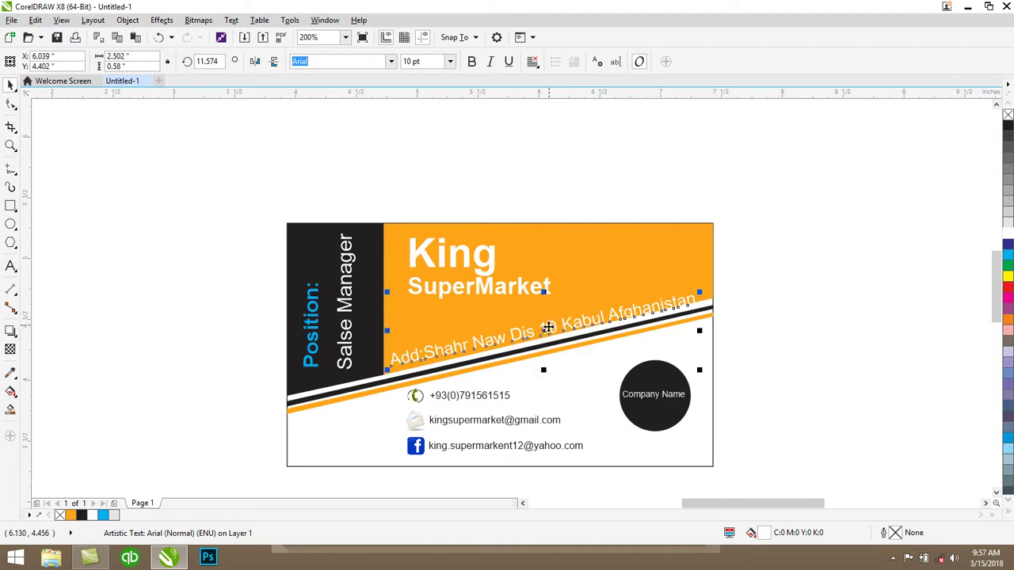
pyautogui.click(555, 331)
pyautogui.moveTo(700, 289); pyautogui.dragTo(697, 287)
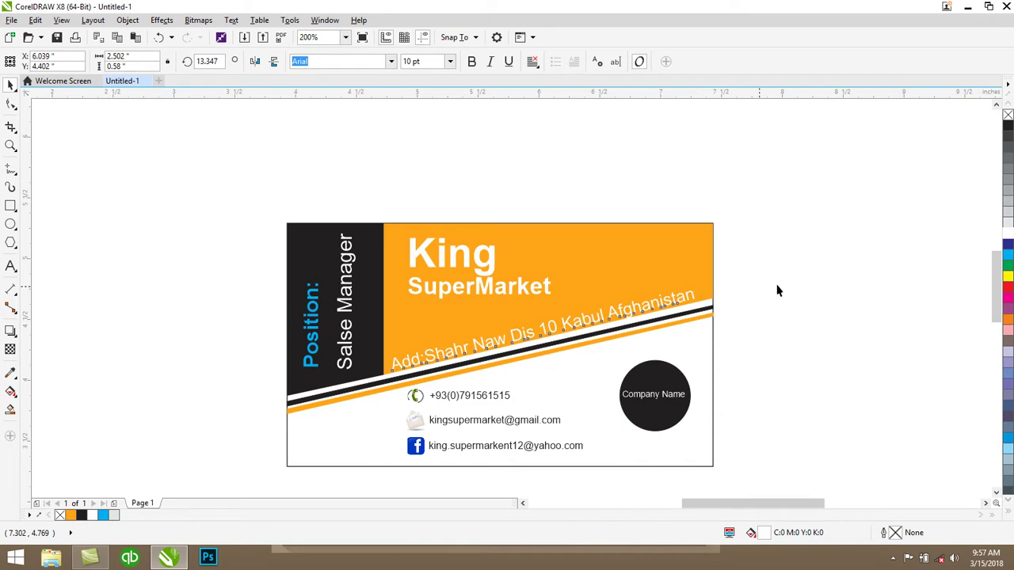
# Make the address 8 pt bold and fine-tune its position along the stripe
pyautogui.click(580, 323)
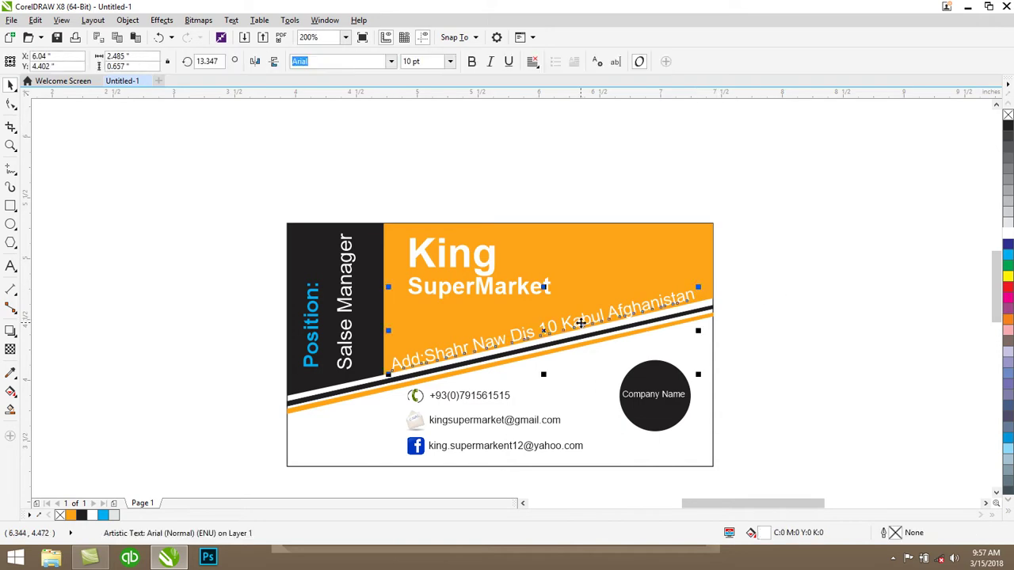
pyautogui.press('Up')
pyautogui.press('Up')
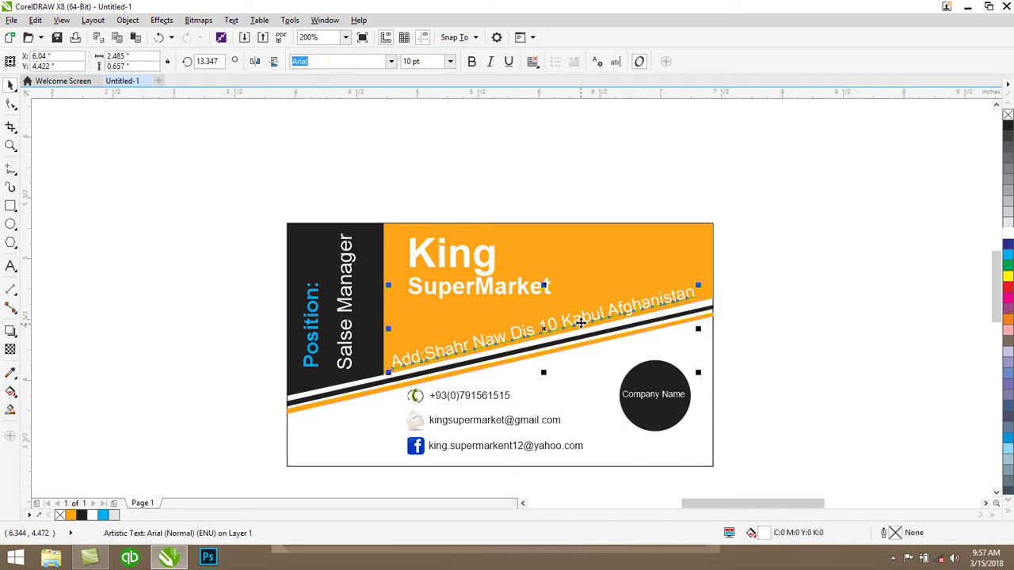
pyautogui.press('Down')
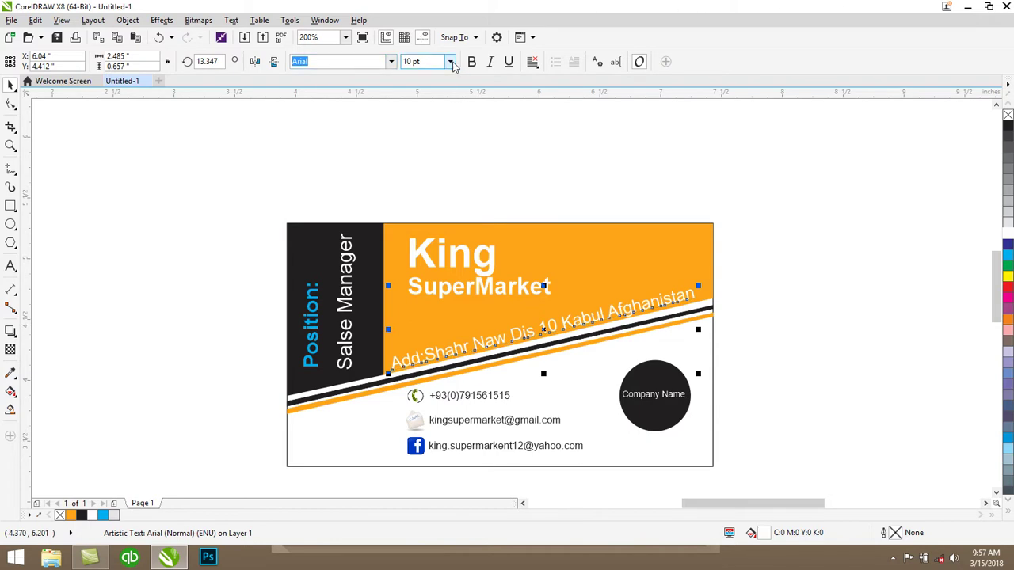
pyautogui.click(450, 61)
pyautogui.click(412, 99)
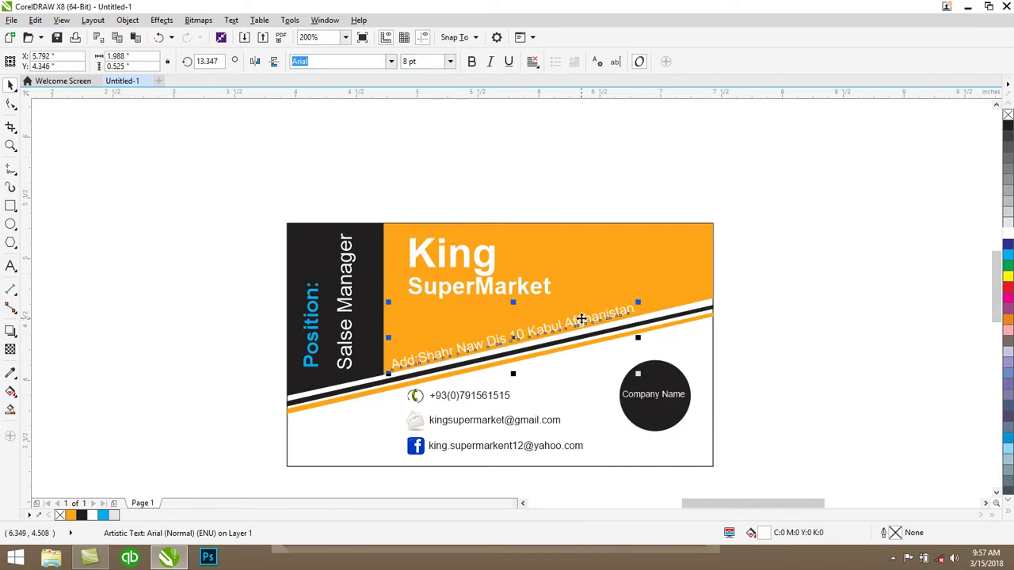
pyautogui.moveTo(581, 319); pyautogui.dragTo(606, 312)
pyautogui.press('Down')
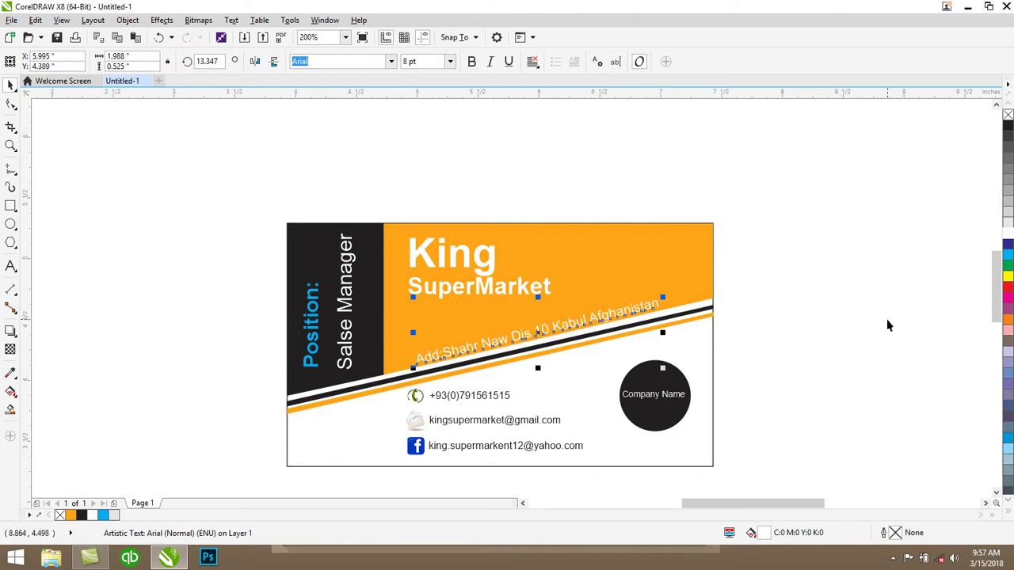
pyautogui.click(471, 62)
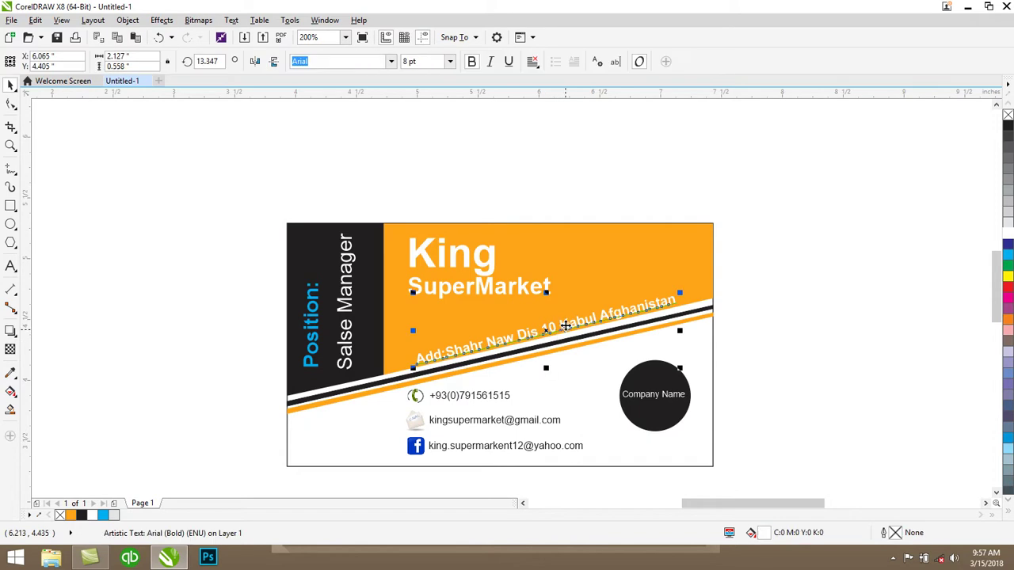
pyautogui.moveTo(566, 325); pyautogui.dragTo(566, 329)
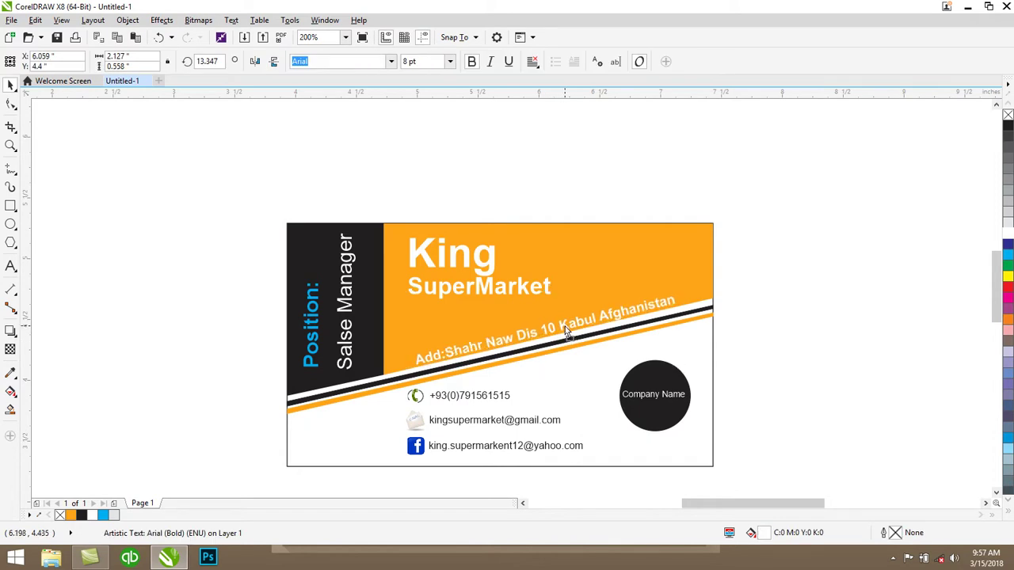
# Select all the card's objects, duplicate them with Ctrl+D and place the copy below the original
pyautogui.click(746, 344)
pyautogui.scroll(-2, 748, 349)
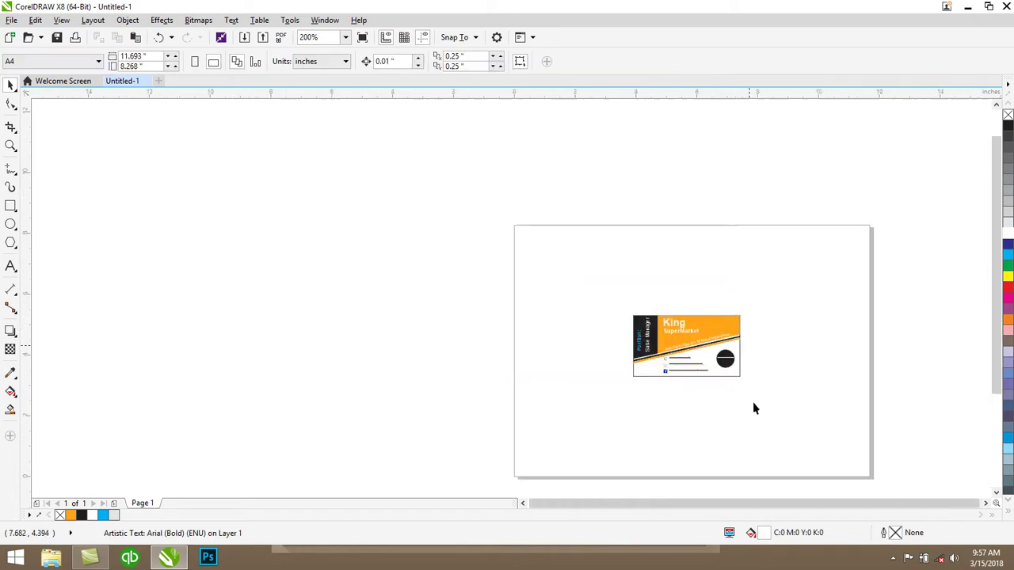
pyautogui.scroll(2, 761, 430)
pyautogui.scroll(-1, 749, 367)
pyautogui.moveTo(788, 155); pyautogui.dragTo(392, 364)
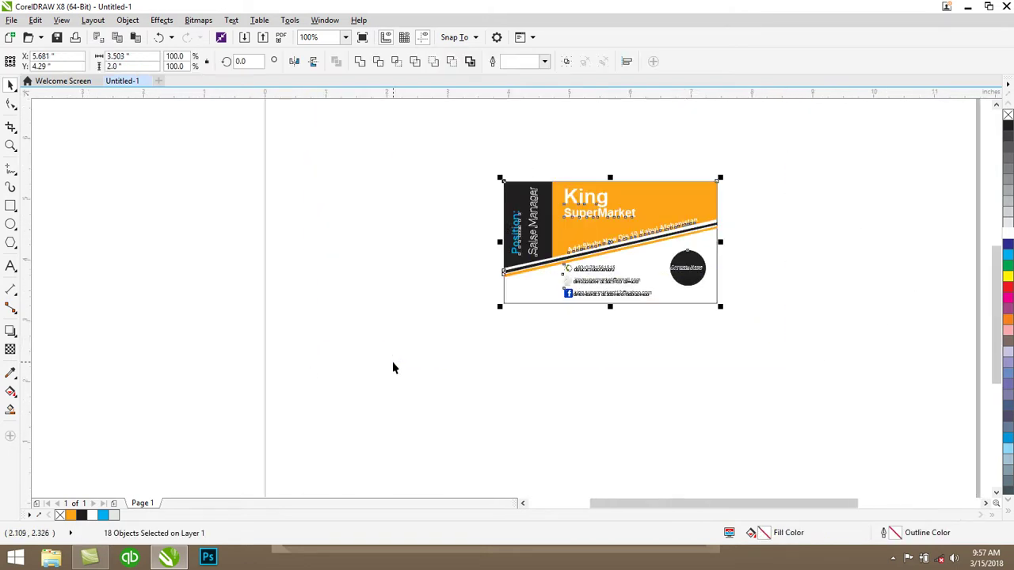
pyautogui.click(560, 390)
pyautogui.moveTo(747, 160); pyautogui.dragTo(468, 358)
pyautogui.hotkey('ctrl', 'd')
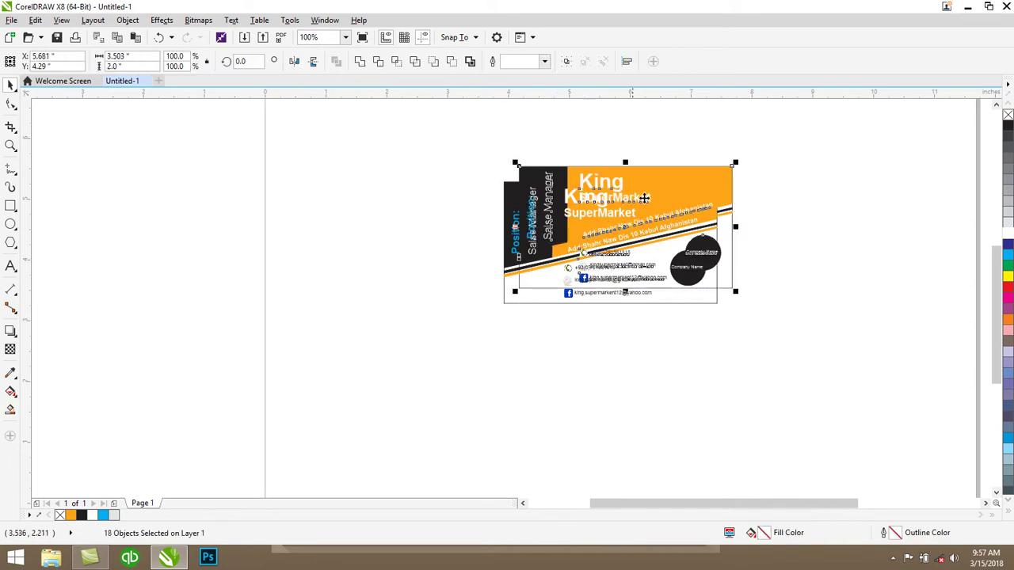
pyautogui.moveTo(651, 186); pyautogui.dragTo(637, 335)
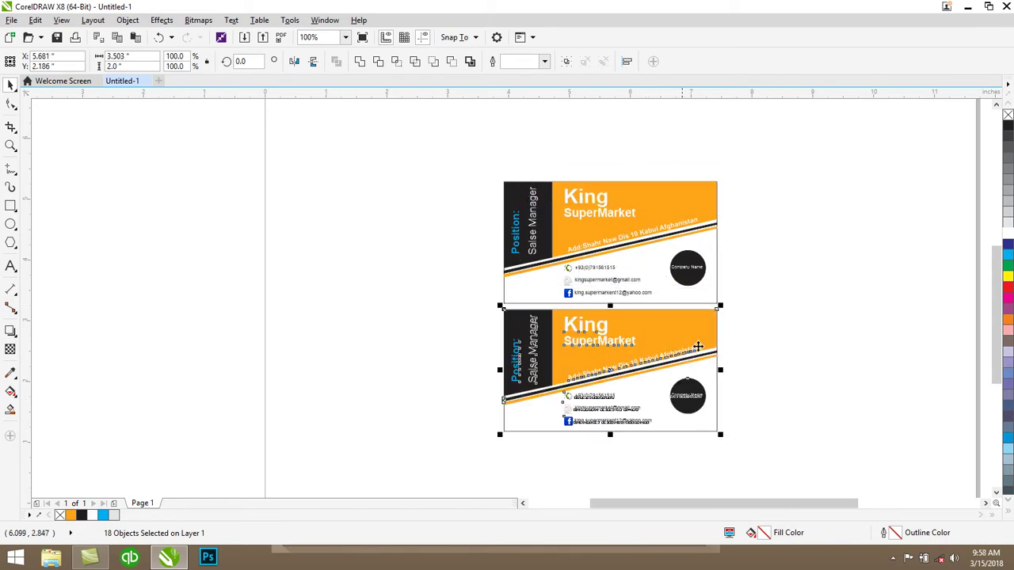
# Draw a rectangle left of the cards and round all four corners with the Shape tool
pyautogui.click(758, 357)
pyautogui.click(11, 206)
pyautogui.click(346, 262)
pyautogui.click(11, 206)
pyautogui.moveTo(150, 166); pyautogui.dragTo(368, 286)
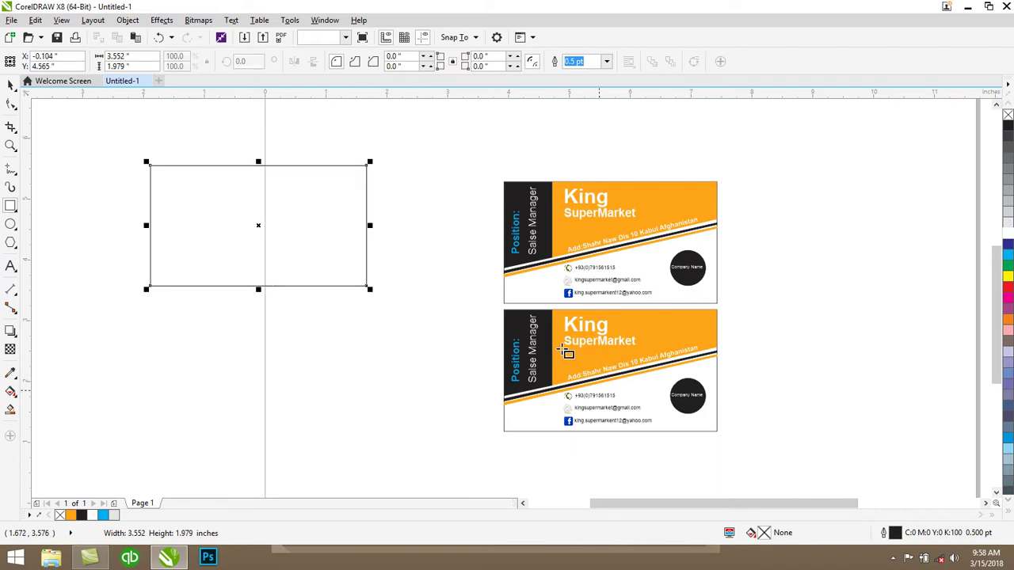
pyautogui.click(10, 103)
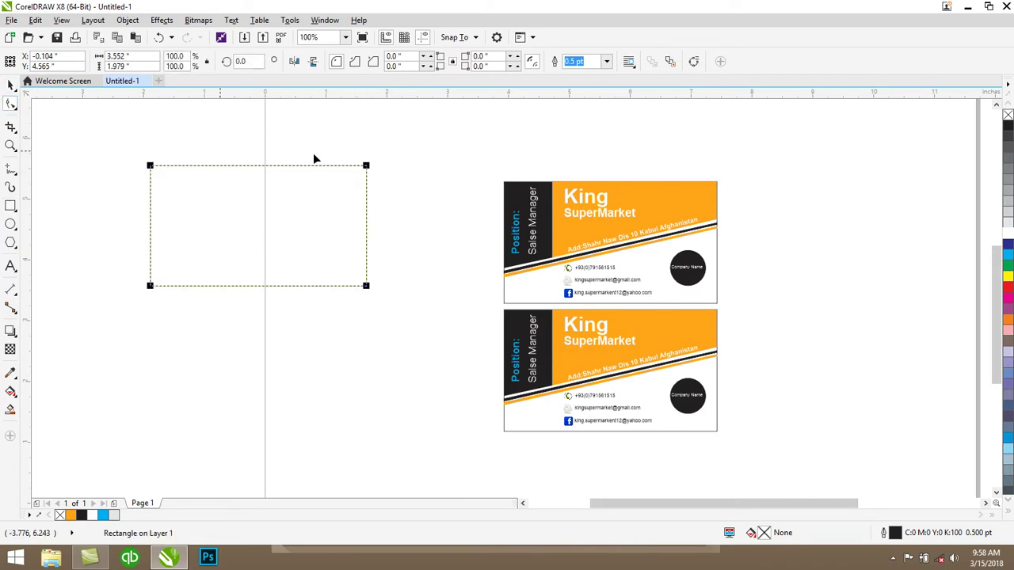
pyautogui.moveTo(364, 168); pyautogui.dragTo(360, 179)
pyautogui.click(10, 85)
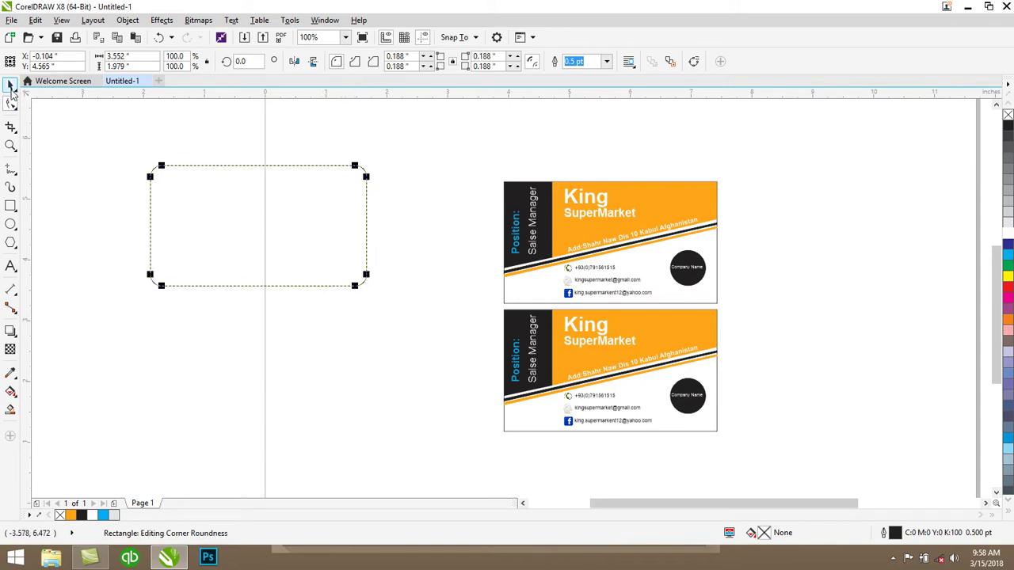
# Reposition the rounded rectangle and size it to 3.5 × 2.0 inches
pyautogui.click(112, 136)
pyautogui.click(320, 202)
pyautogui.moveTo(309, 216); pyautogui.dragTo(281, 229)
pyautogui.moveTo(133, 57); pyautogui.dragTo(72, 57)
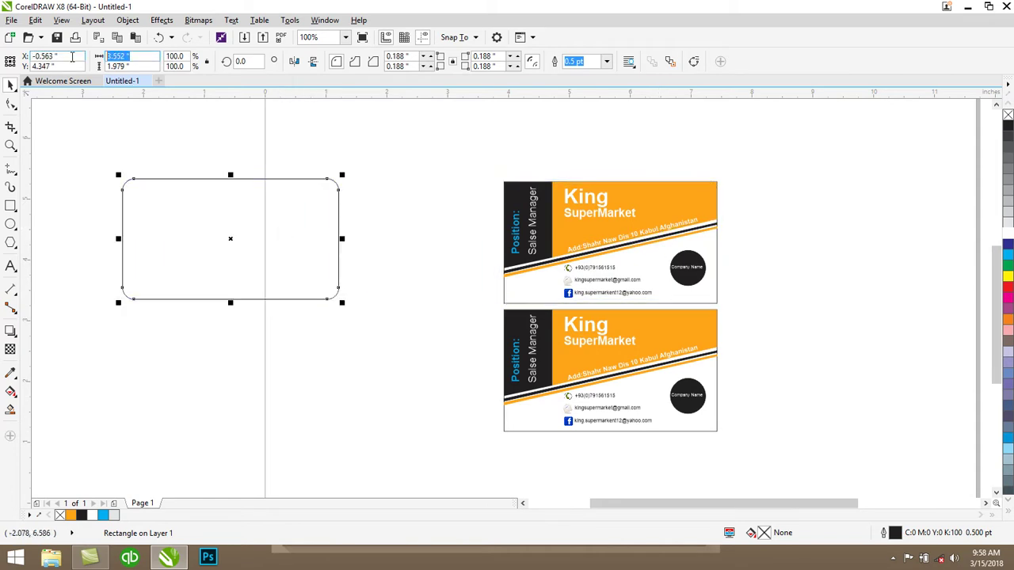
pyautogui.write('3.5')
pyautogui.press('Tab')
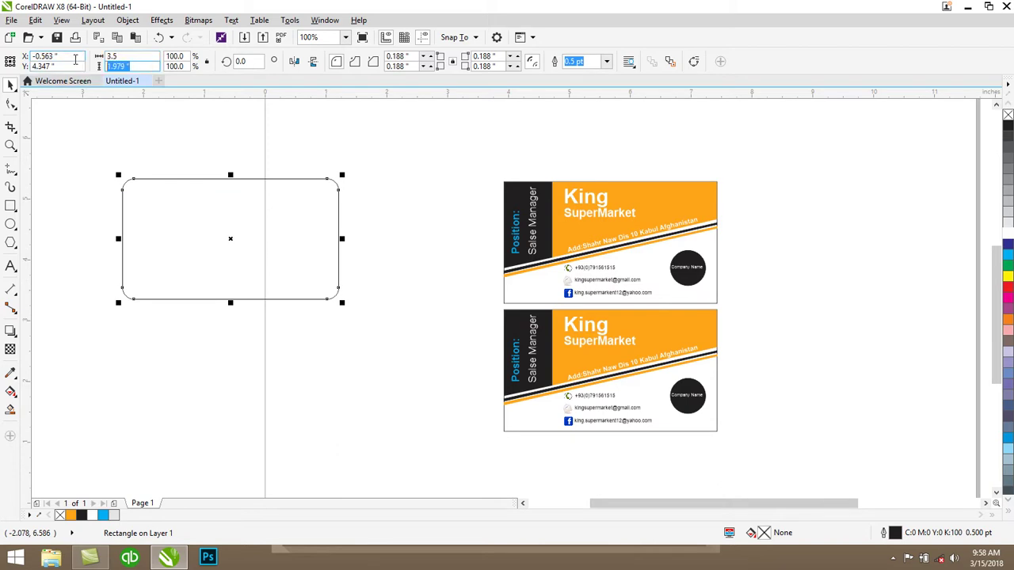
pyautogui.press('Return')
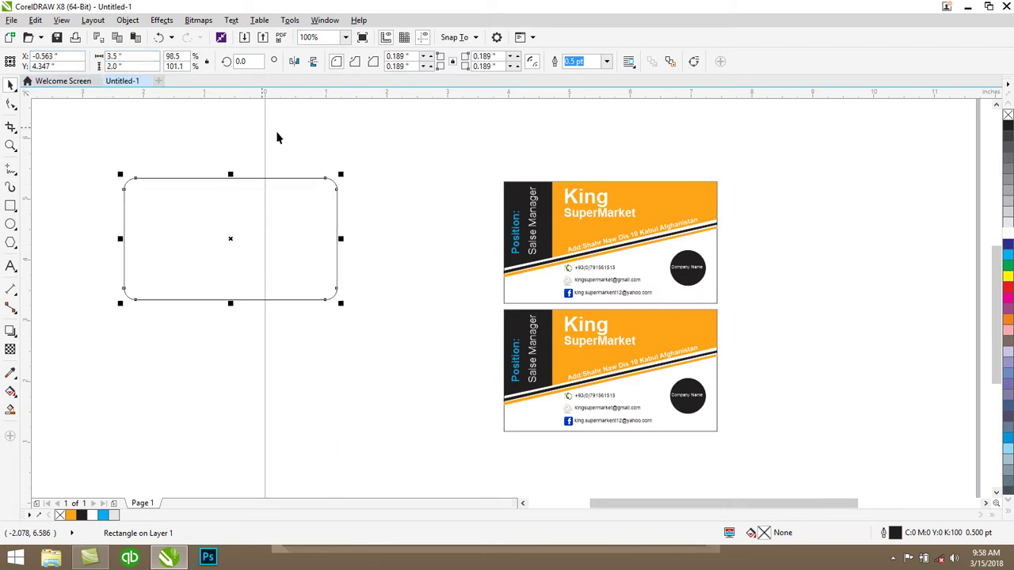
pyautogui.click(467, 156)
# Marquee-select the top card's 18 objects, move them toward the rectangle, and group them
pyautogui.click(586, 198)
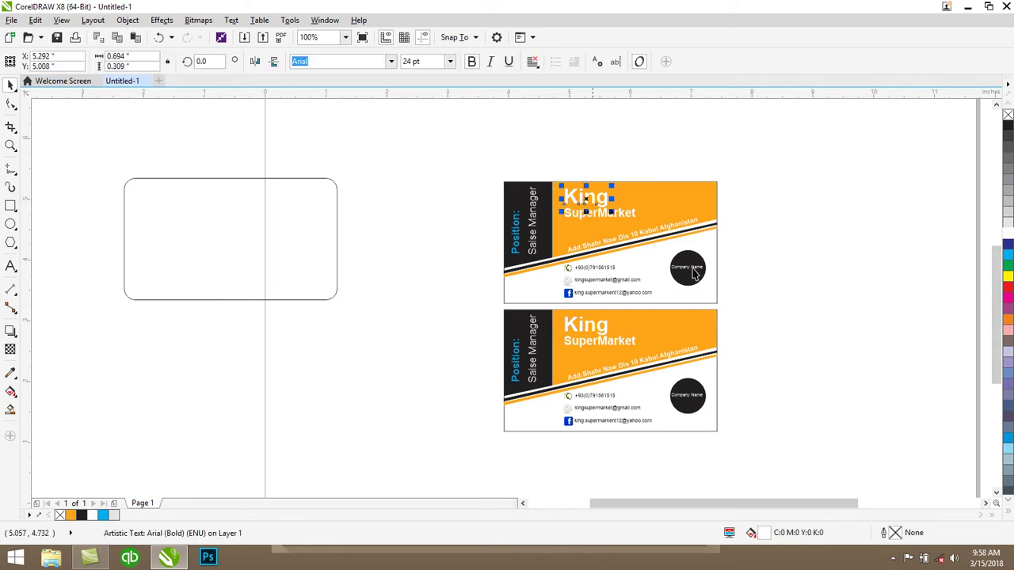
pyautogui.moveTo(766, 148); pyautogui.dragTo(476, 307)
pyautogui.moveTo(623, 223); pyautogui.dragTo(569, 196)
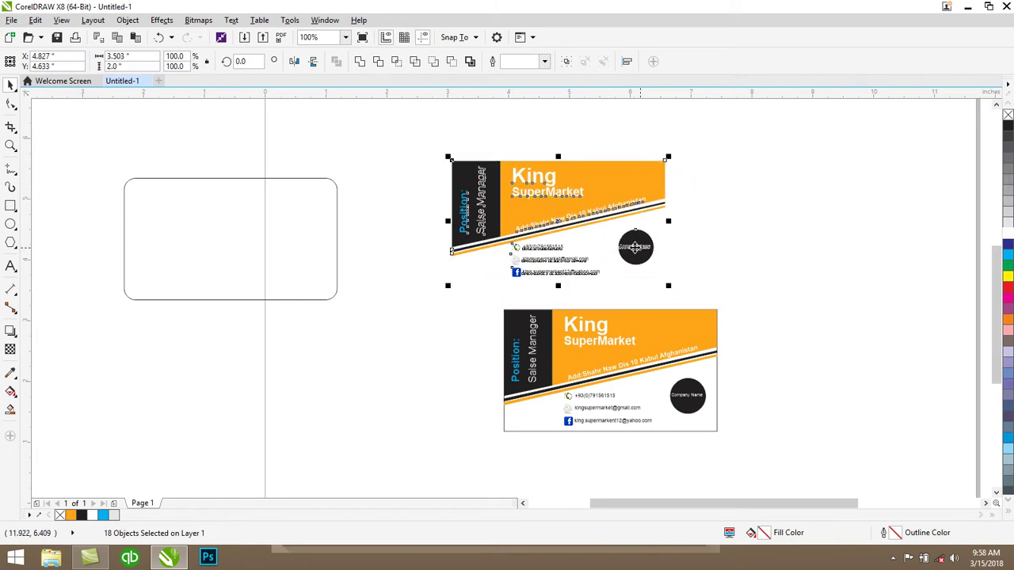
pyautogui.moveTo(581, 184); pyautogui.dragTo(544, 192)
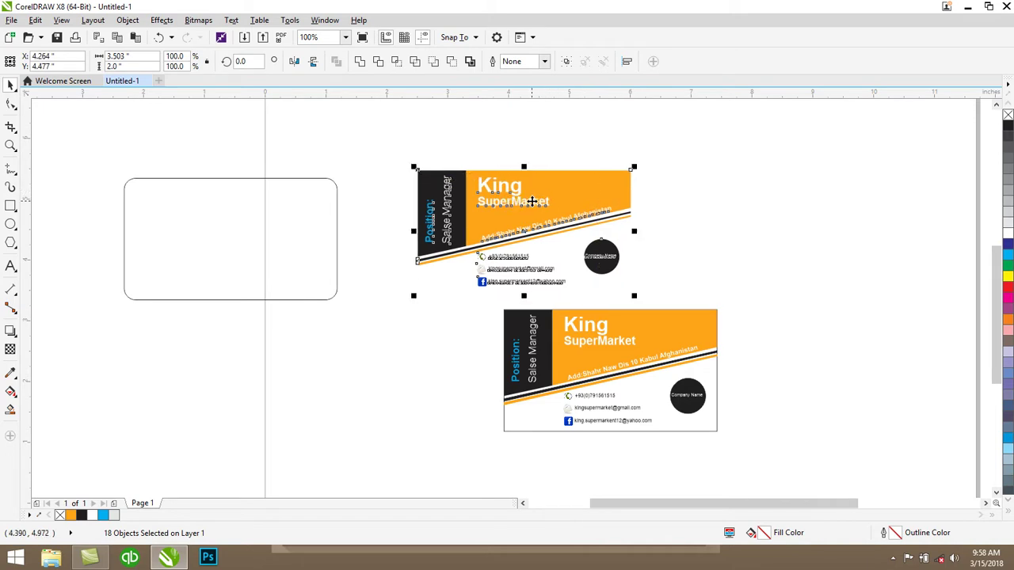
pyautogui.hotkey('ctrl', 'g')
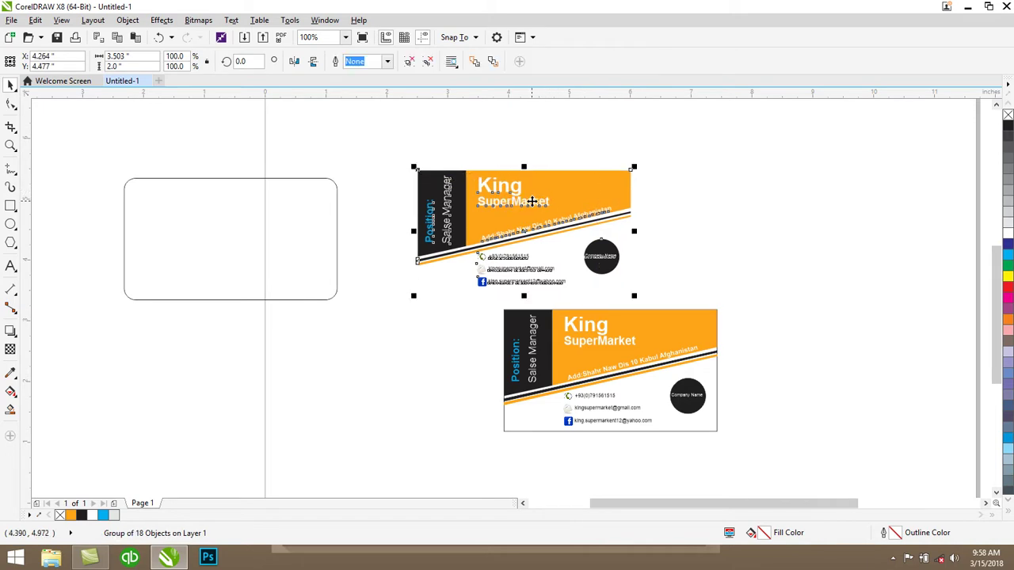
# PowerClip the card group inside the rounded rectangle and move it back to the top position
pyautogui.rightClick(533, 206)
pyautogui.click(571, 208)
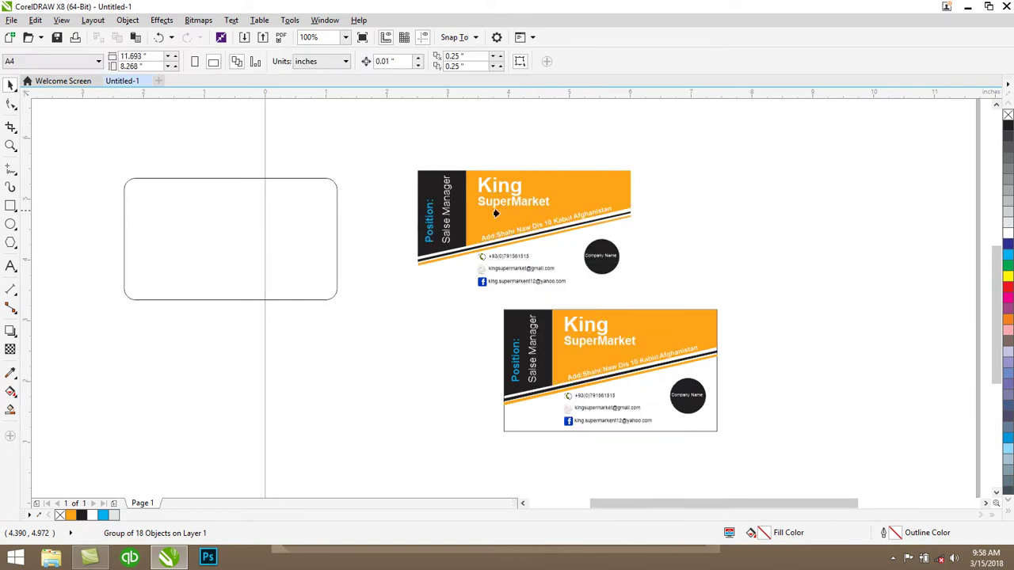
pyautogui.click(247, 222)
pyautogui.moveTo(228, 224); pyautogui.dragTo(611, 203)
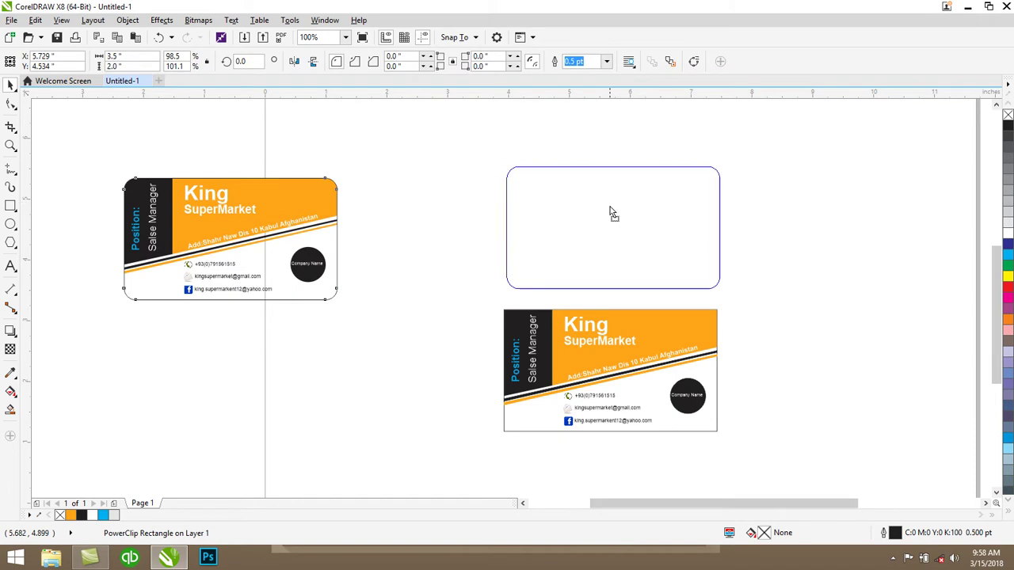
pyautogui.click(607, 207)
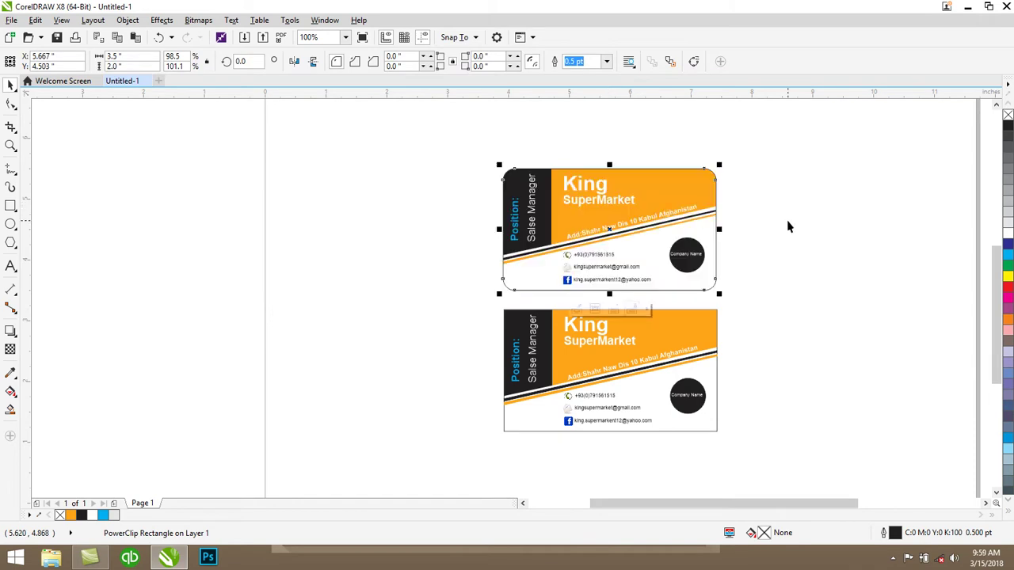
# Remove the black outline from the rounded top card
pyautogui.click(754, 259)
pyautogui.click(620, 229)
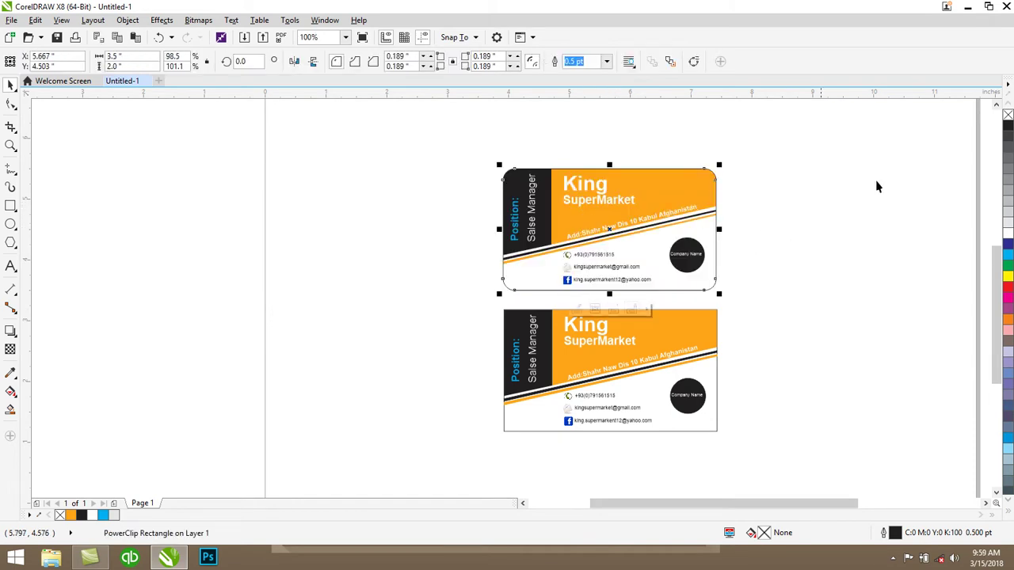
pyautogui.rightClick(1007, 115)
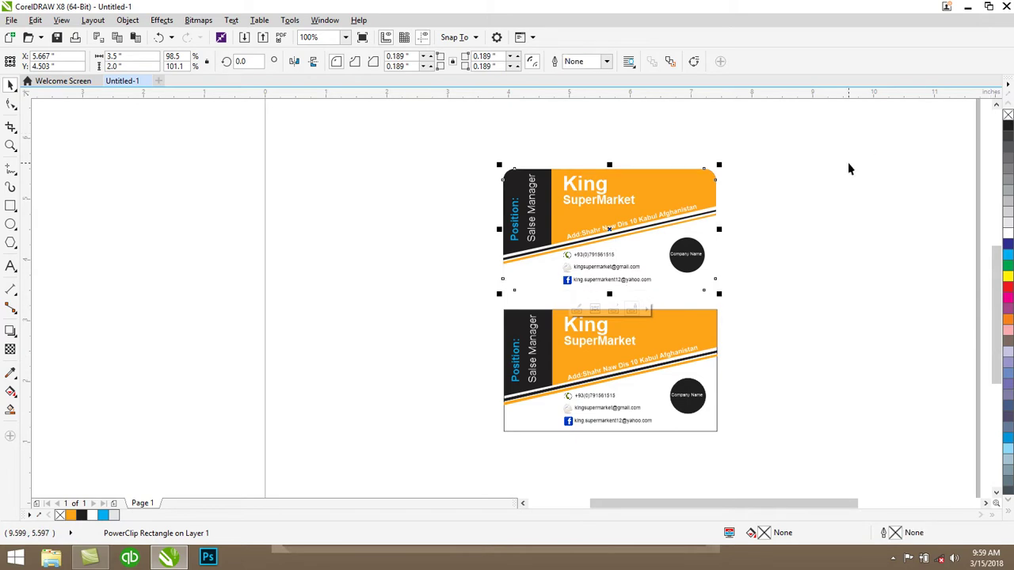
pyautogui.click(810, 198)
# Delete the plain bottom card and place a copy of the rounded card in its spot
pyautogui.moveTo(749, 305); pyautogui.dragTo(470, 455)
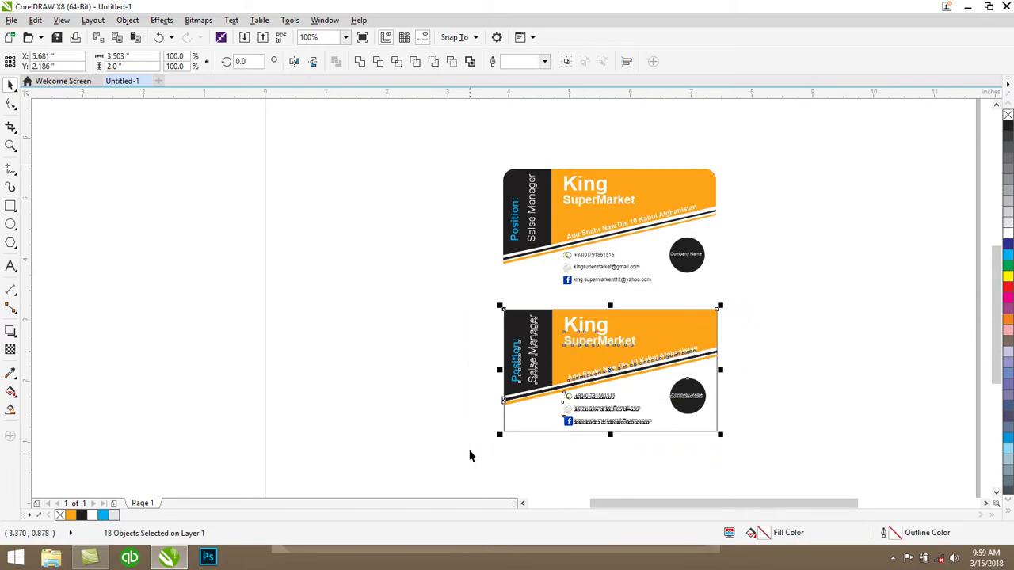
pyautogui.press('Delete')
pyautogui.click(603, 215)
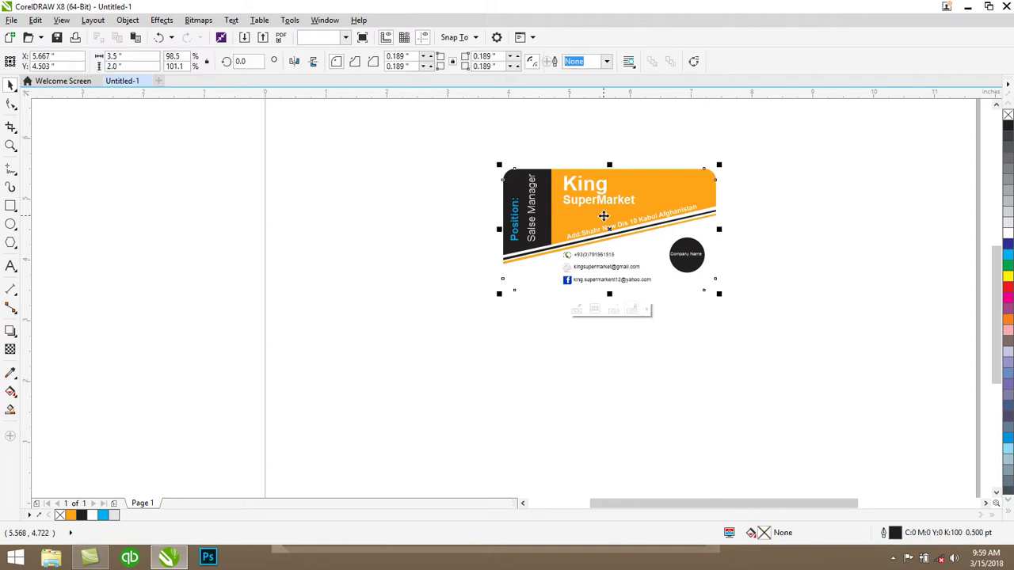
pyautogui.moveTo(603, 216); pyautogui.dragTo(598, 333)
pyautogui.click(850, 235)
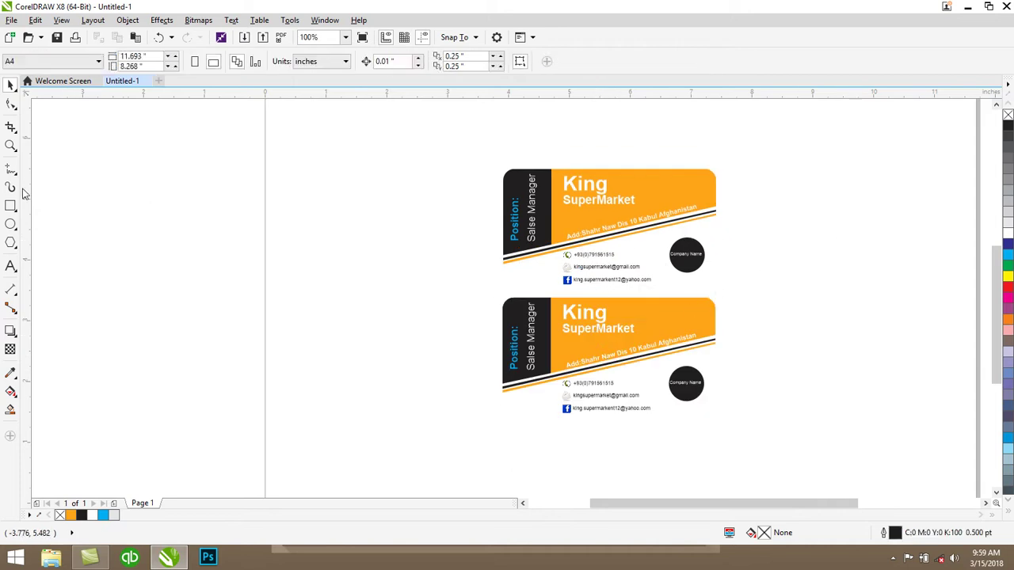
pyautogui.scroll(-2, 91, 216)
pyautogui.scroll(1, 93, 219)
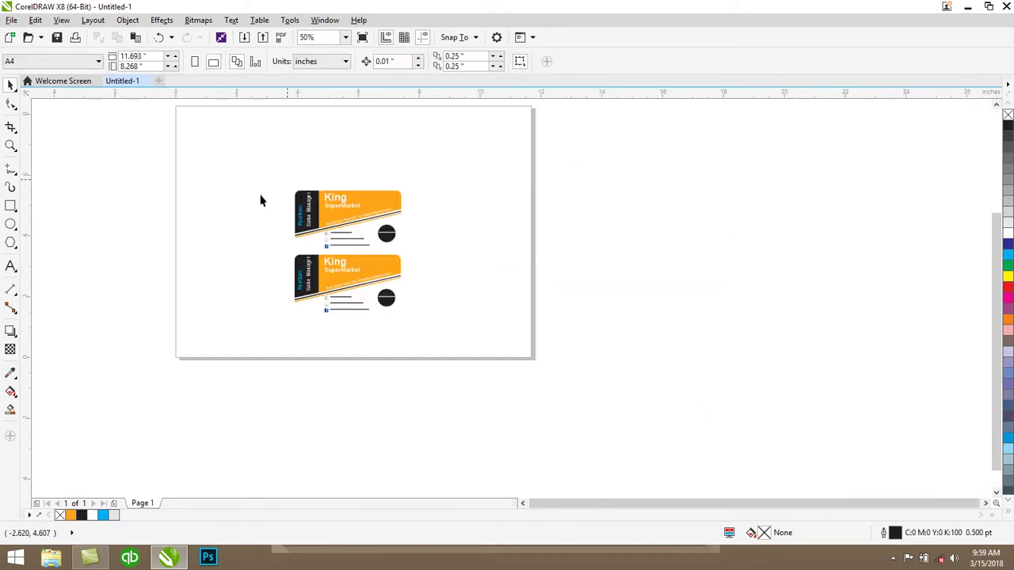
# Set the page background to solid grey #C4C4C4 in Page Background options
pyautogui.click(95, 21)
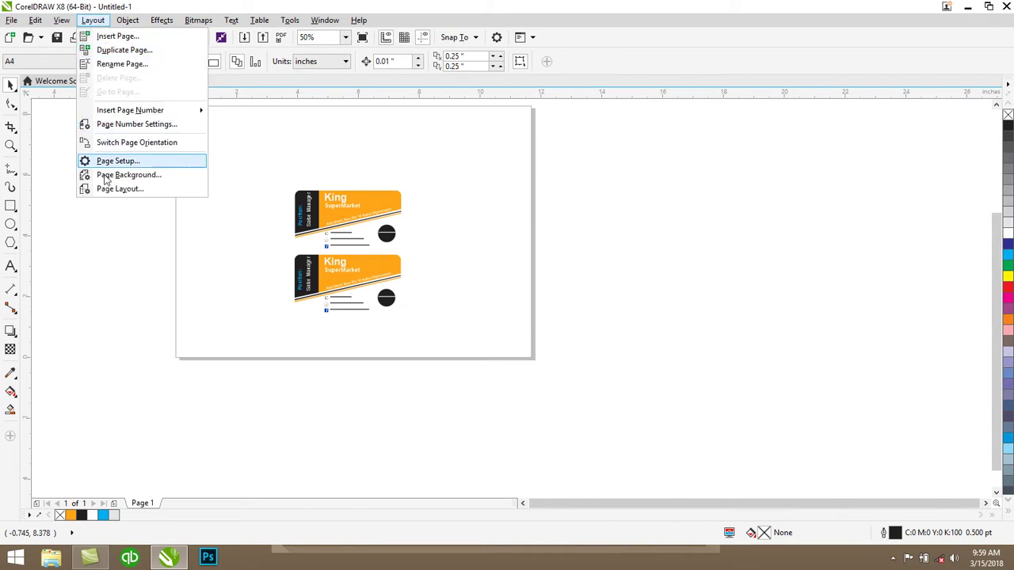
pyautogui.press('Escape')
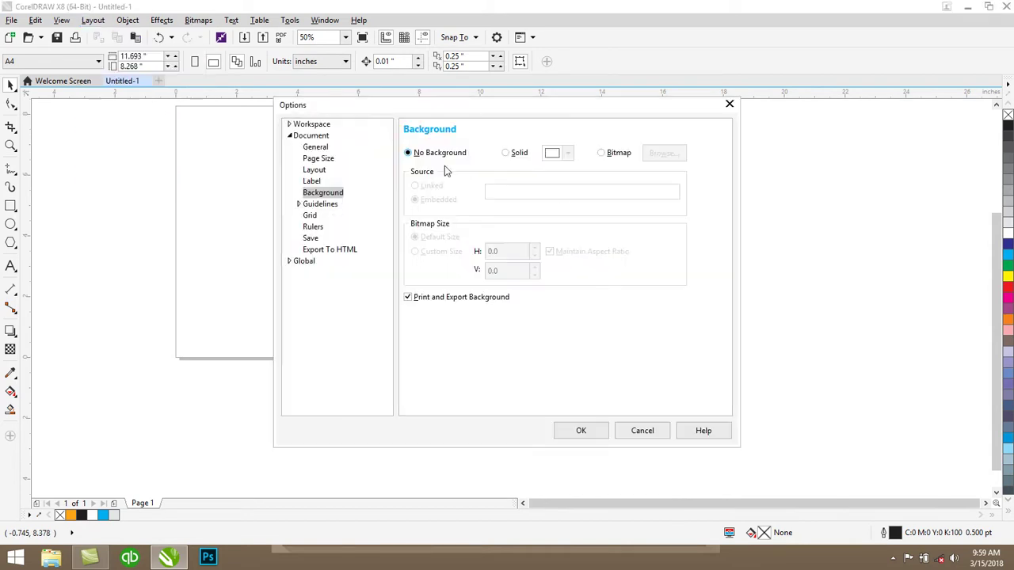
pyautogui.click(514, 155)
pyautogui.click(569, 154)
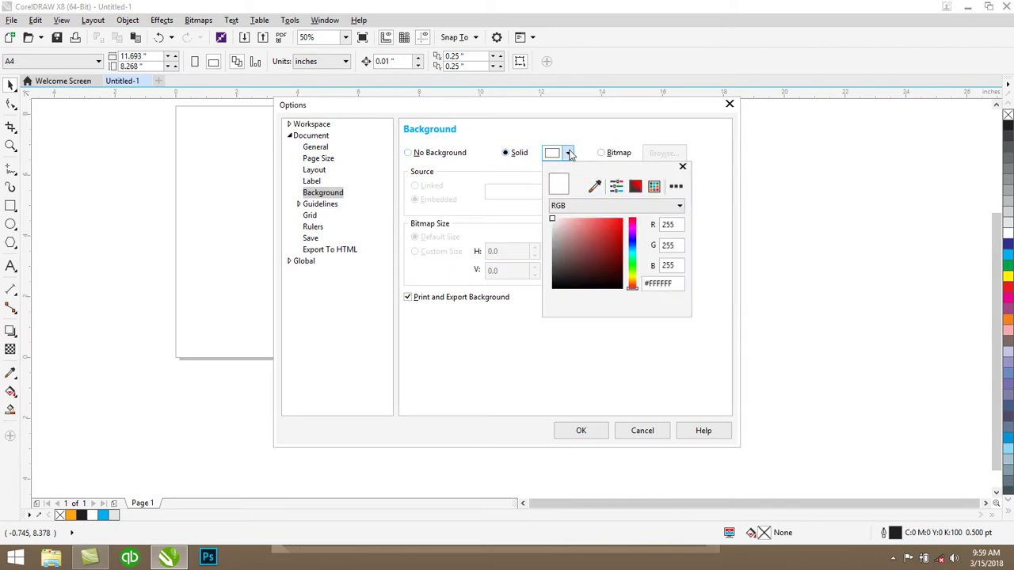
pyautogui.moveTo(553, 234); pyautogui.dragTo(547, 235)
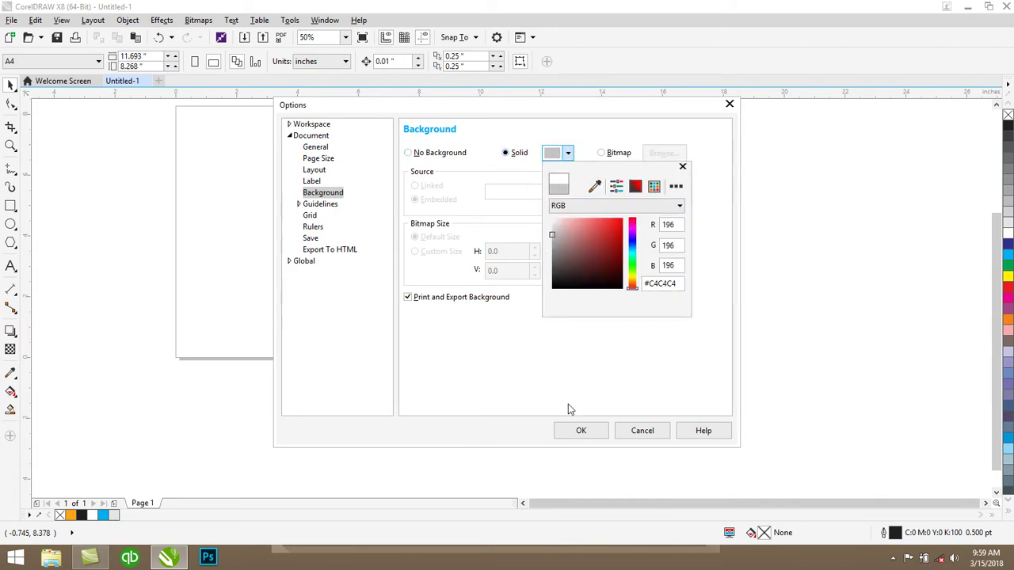
pyautogui.click(579, 430)
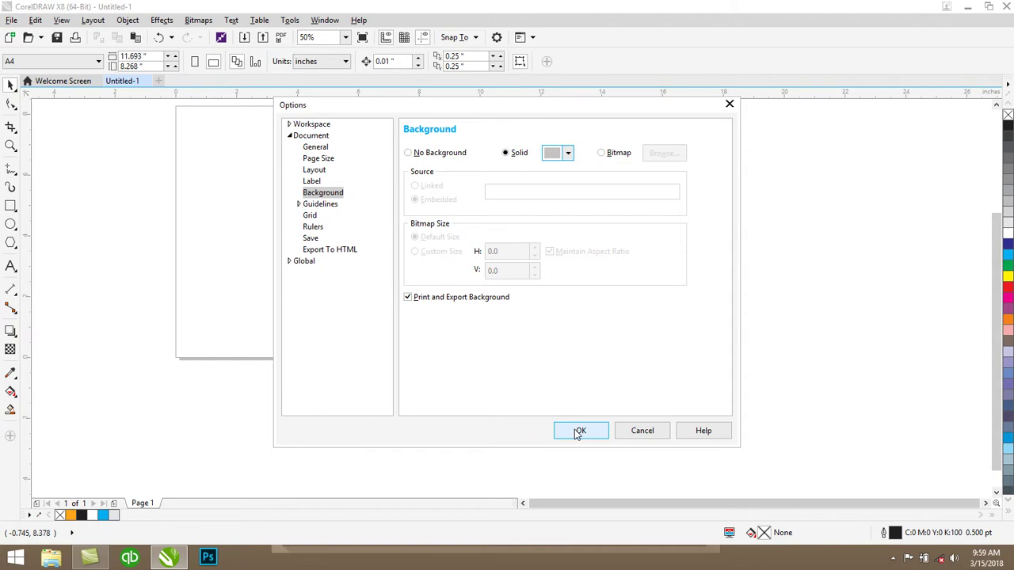
pyautogui.click(579, 431)
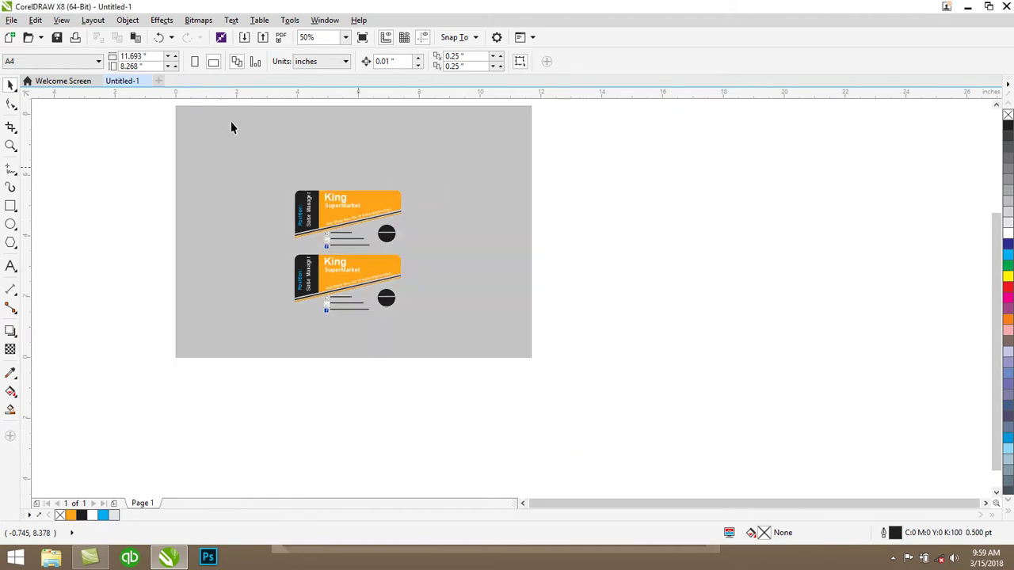
# Move the two cards closer together and draw a roughly 4.96 × 5.49 in rectangle around both
pyautogui.click(355, 203)
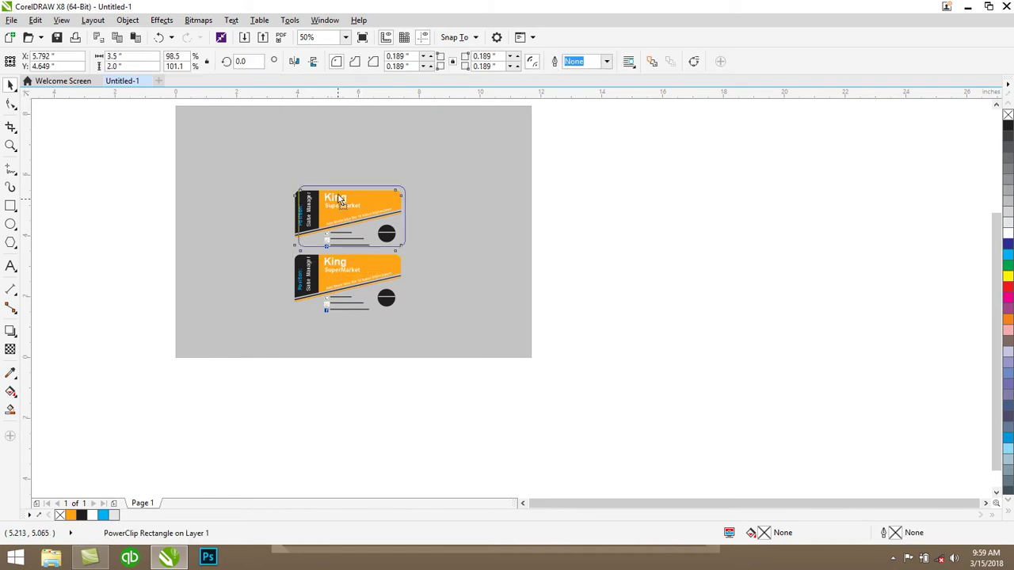
pyautogui.moveTo(338, 191); pyautogui.dragTo(338, 194)
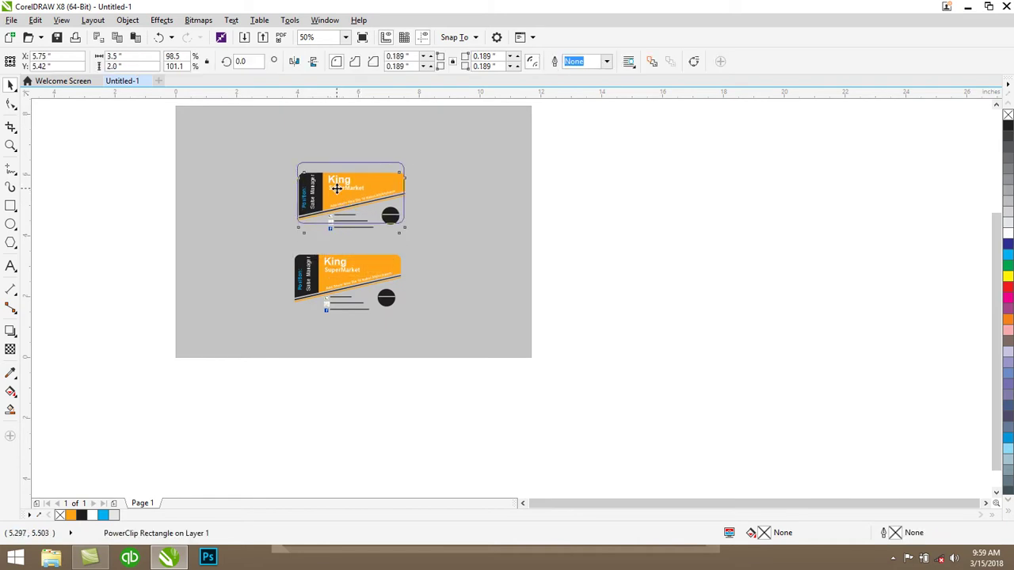
pyautogui.click(352, 272)
pyautogui.moveTo(348, 267); pyautogui.dragTo(344, 254)
pyautogui.moveTo(342, 200); pyautogui.dragTo(334, 199)
pyautogui.click(522, 255)
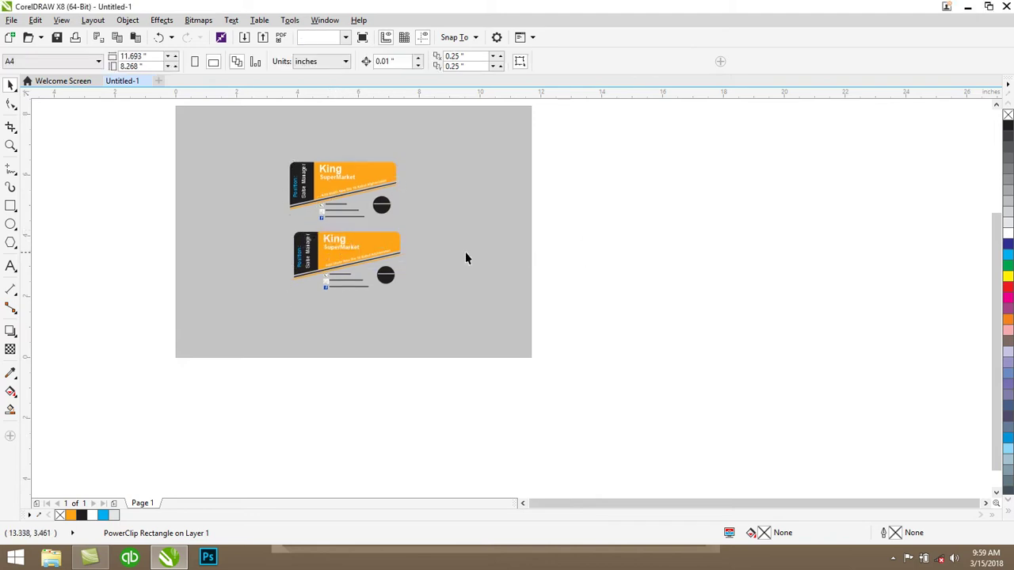
pyautogui.click(383, 247)
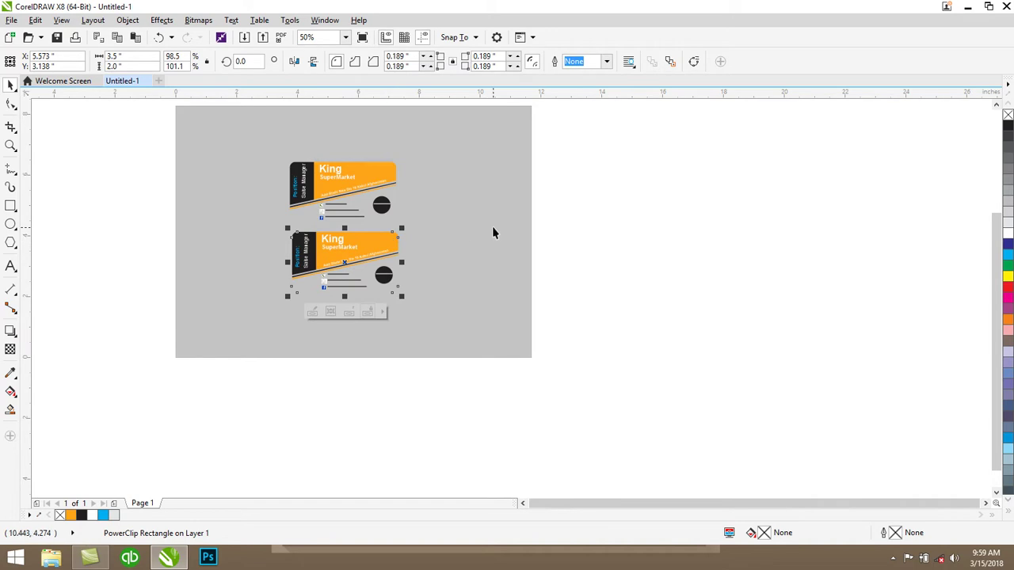
pyautogui.scroll(2, 182, 156)
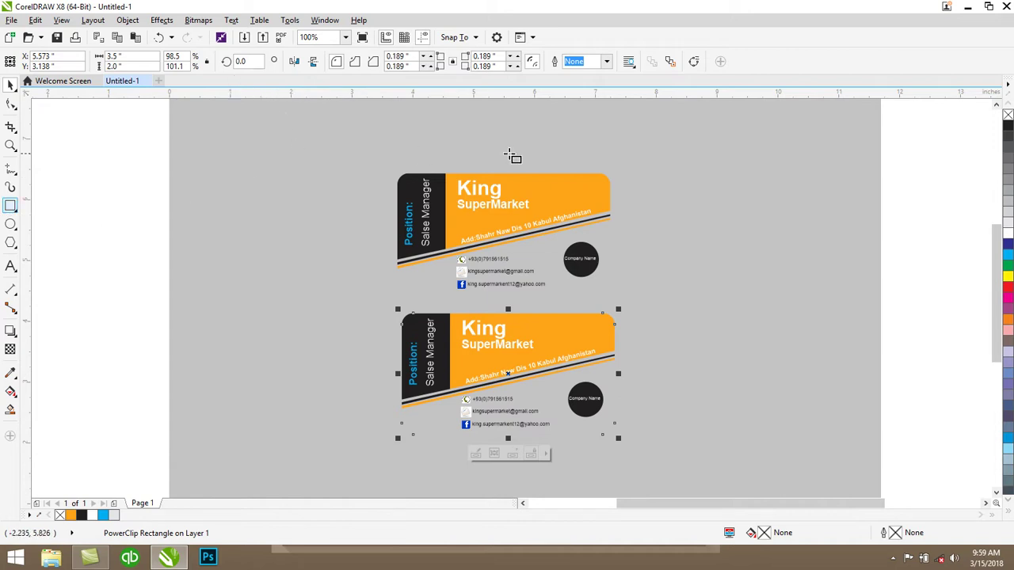
pyautogui.moveTo(353, 144); pyautogui.dragTo(658, 481)
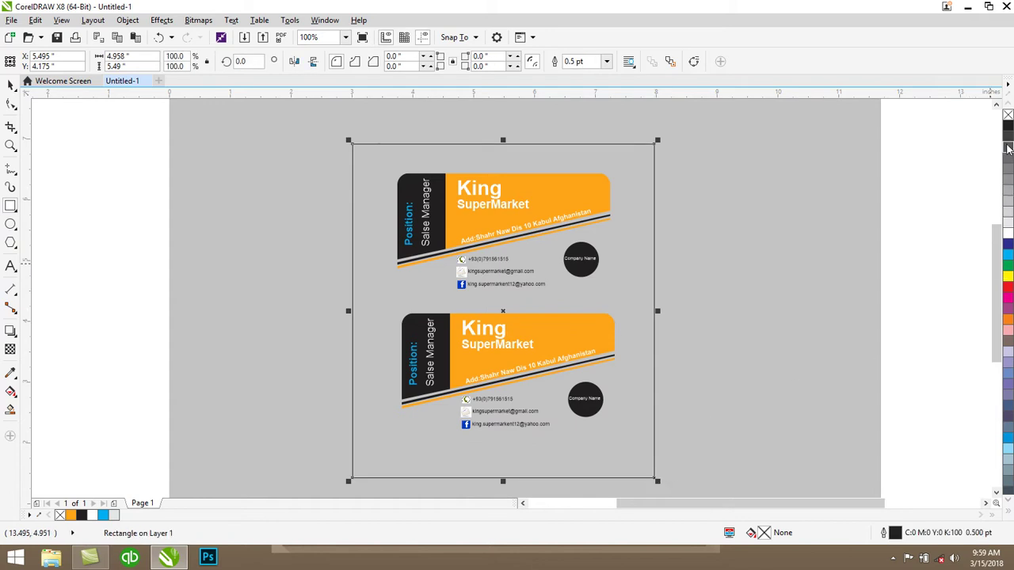
pyautogui.click(1008, 255)
pyautogui.press('space')
pyautogui.click(534, 228)
pyautogui.rightClick(534, 229)
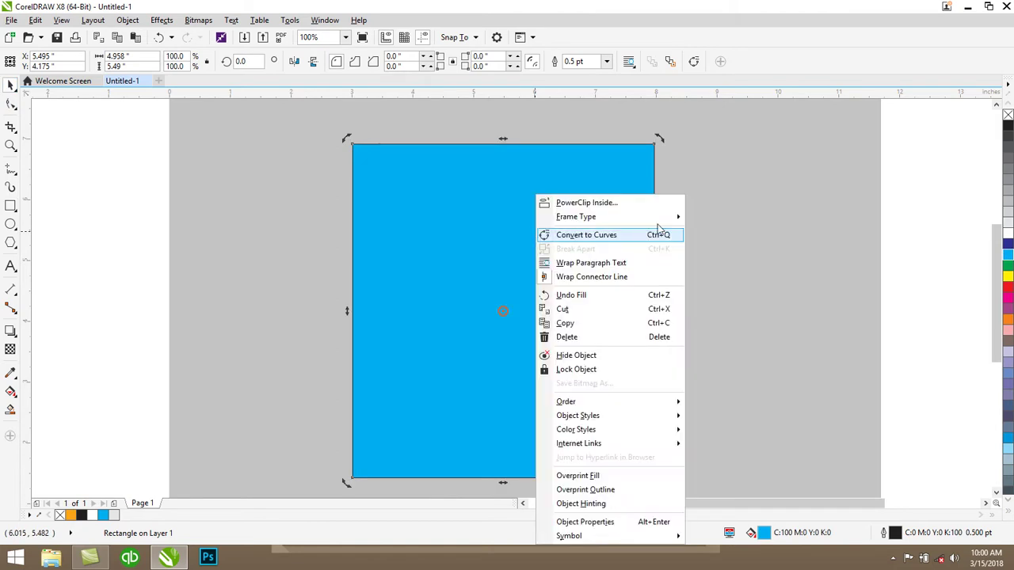
pyautogui.moveTo(652, 403)
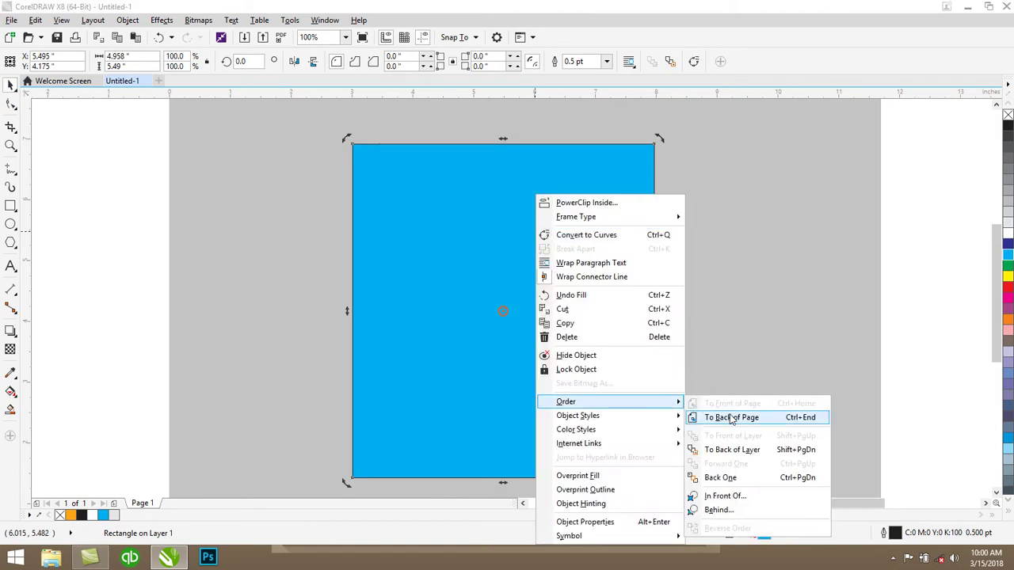
pyautogui.click(731, 418)
pyautogui.click(742, 369)
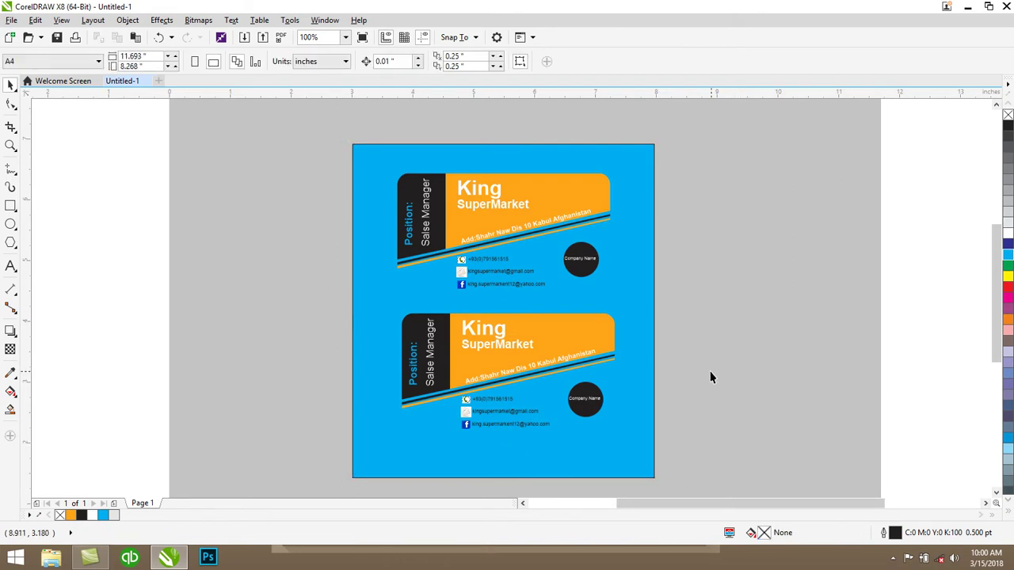
pyautogui.hotkey('ctrl', 'z')
pyautogui.click(708, 371)
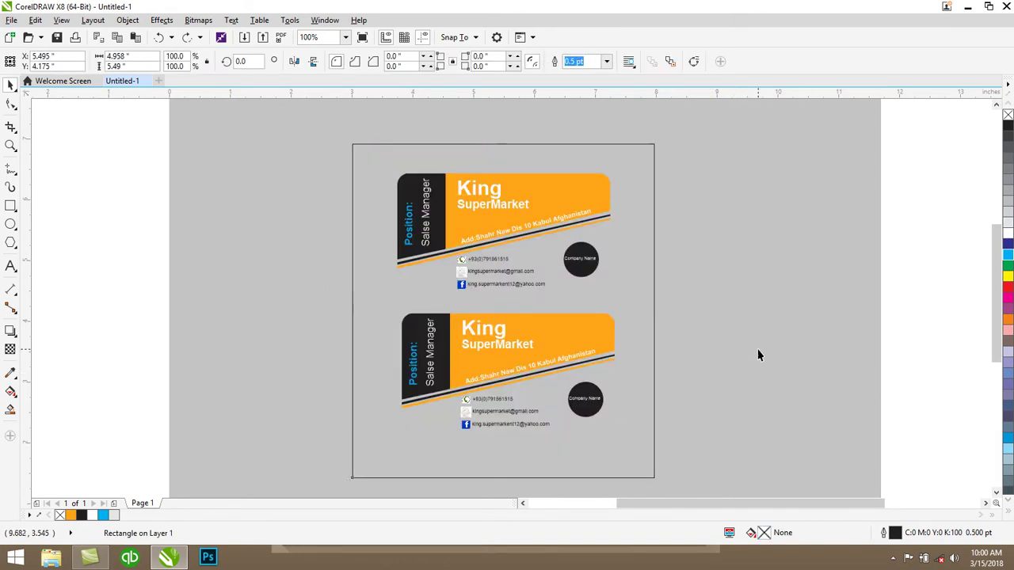
# Undo back to square-cornered cards with an empty rounded frame at left, then select the top card group
pyautogui.hotkey('ctrl', 'z')
pyautogui.hotkey('ctrl', 'z')
pyautogui.hotkey('ctrl', 'z')
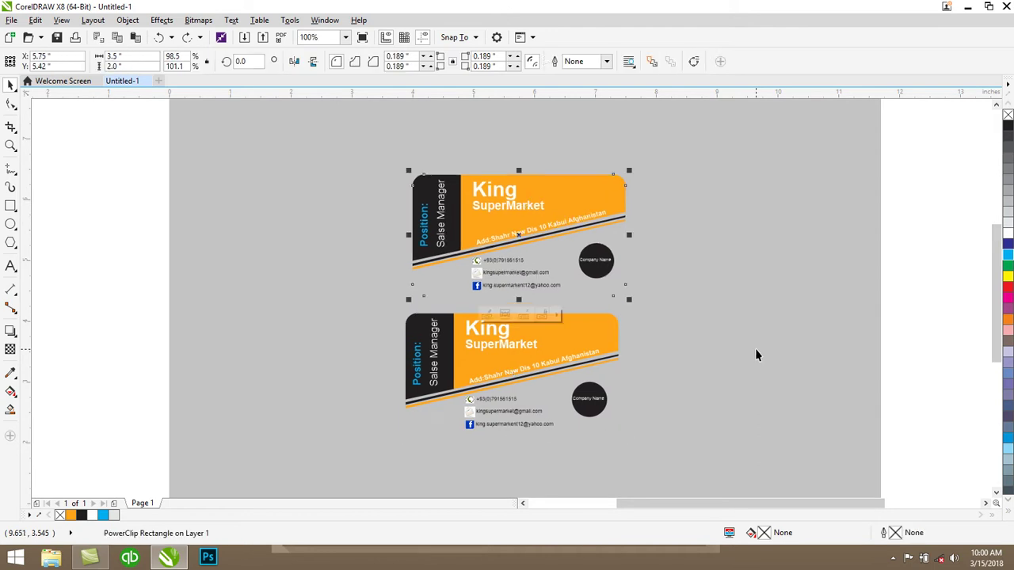
pyautogui.hotkey('ctrl', 'z')
pyautogui.hotkey('ctrl', 'z')
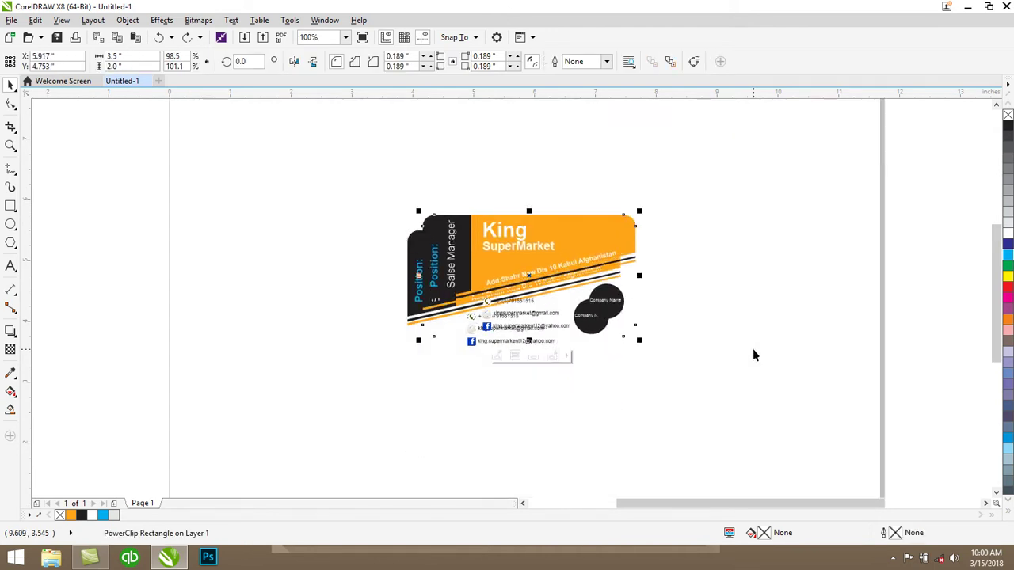
pyautogui.moveTo(594, 287); pyautogui.dragTo(302, 251)
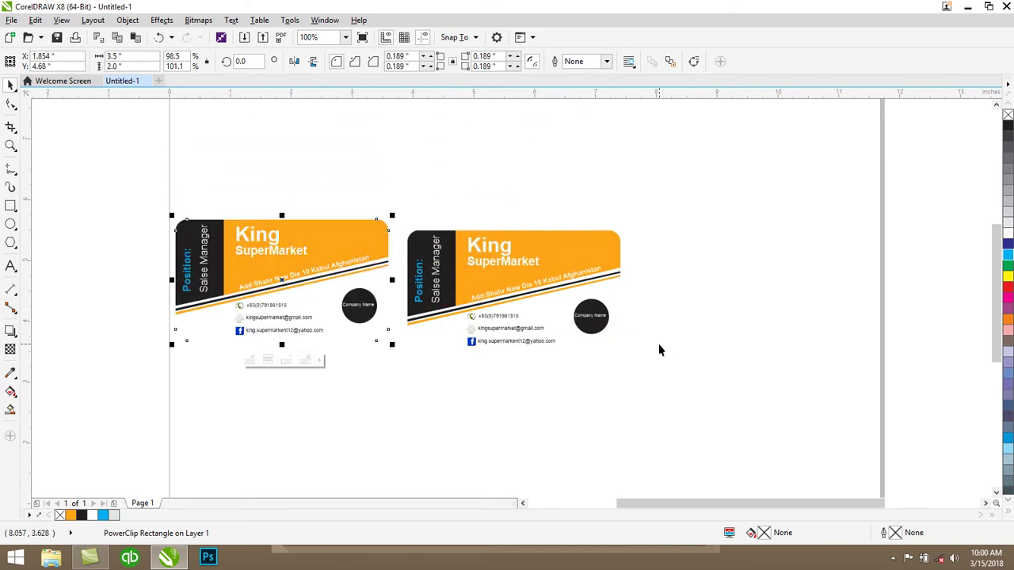
pyautogui.hotkey('ctrl', 'z')
pyautogui.hotkey('ctrl', 'z')
pyautogui.hotkey('ctrl', 'z')
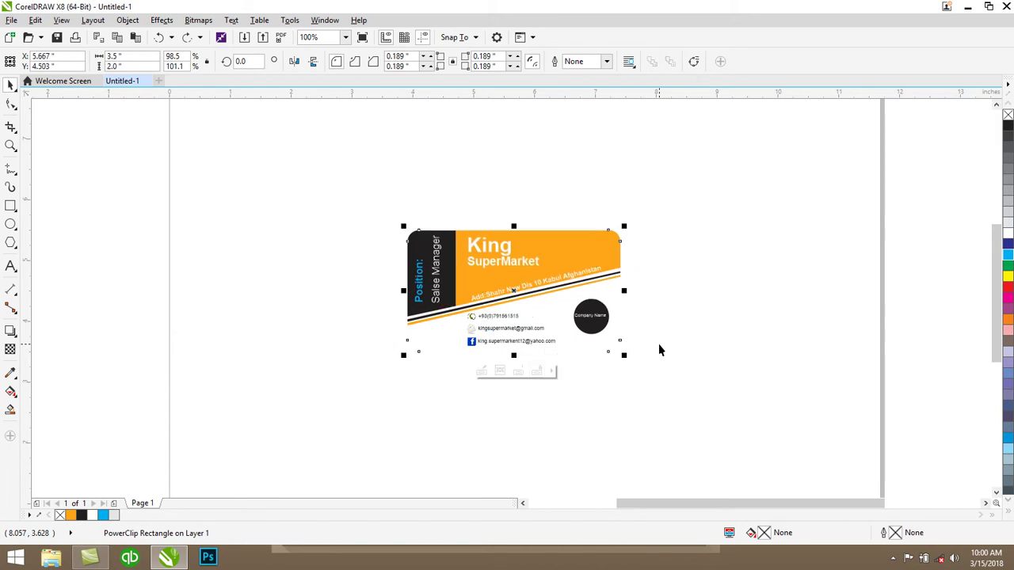
pyautogui.hotkey('ctrl', 'shift', 'z')
pyautogui.hotkey('ctrl', 'shift', 'z')
pyautogui.hotkey('ctrl', 'shift', 'z')
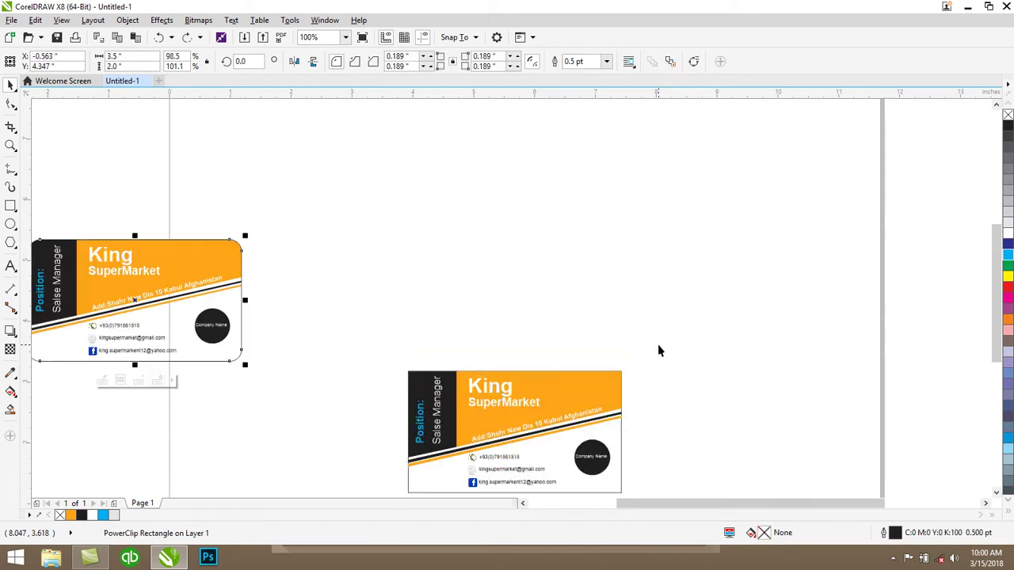
pyautogui.hotkey('ctrl', 'z')
pyautogui.click(340, 344)
pyautogui.click(340, 351)
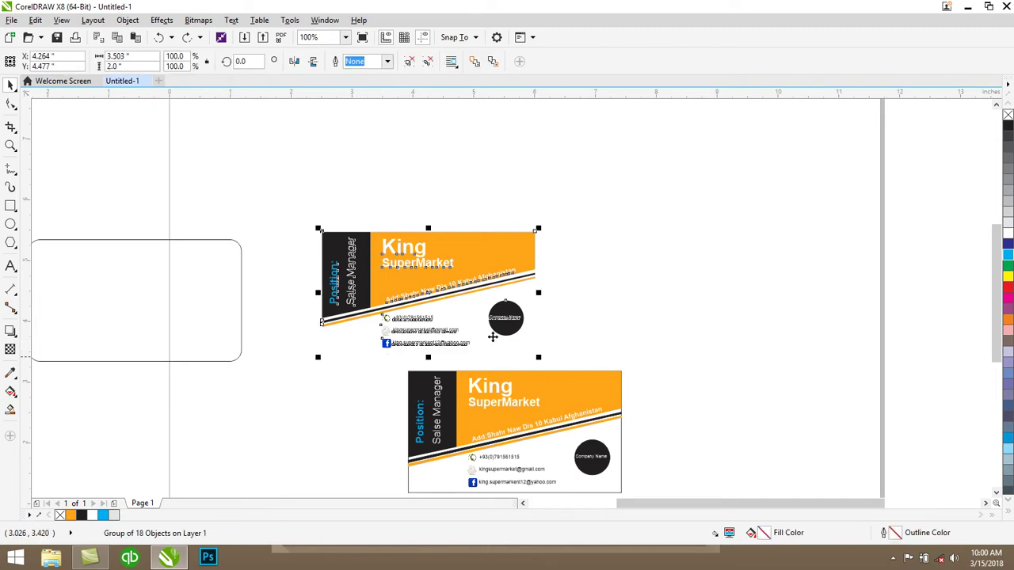
# Undo a trial grey fill, ungroup the top card's 18 objects and nudge them up and right
pyautogui.click(1006, 203)
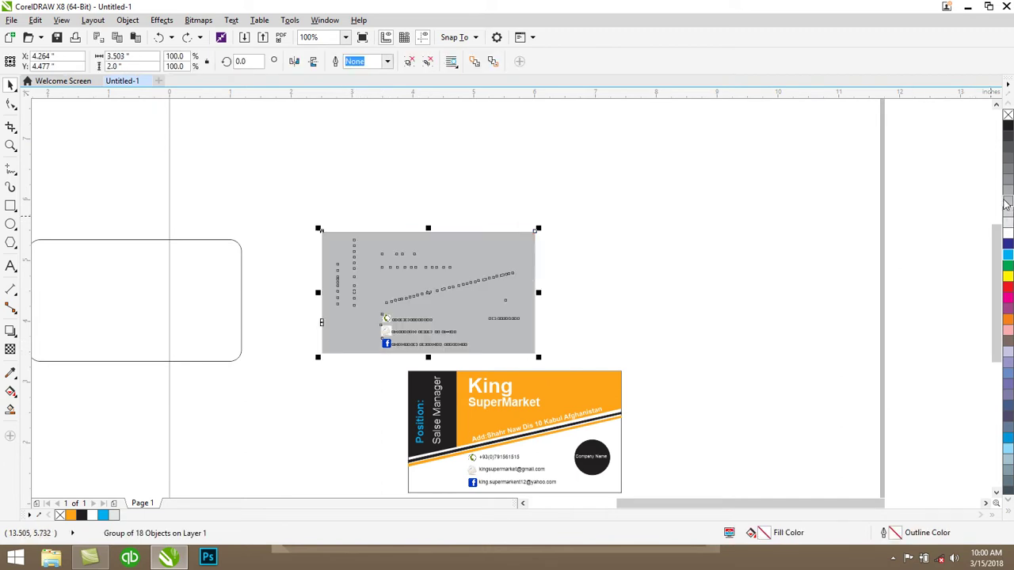
pyautogui.hotkey('ctrl', 'z')
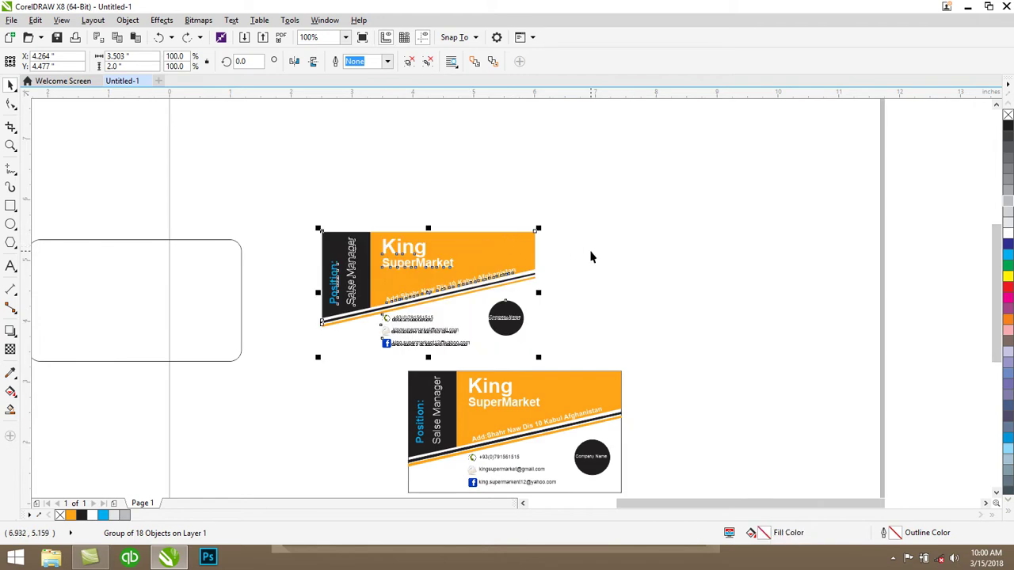
pyautogui.hotkey('ctrl', 'u')
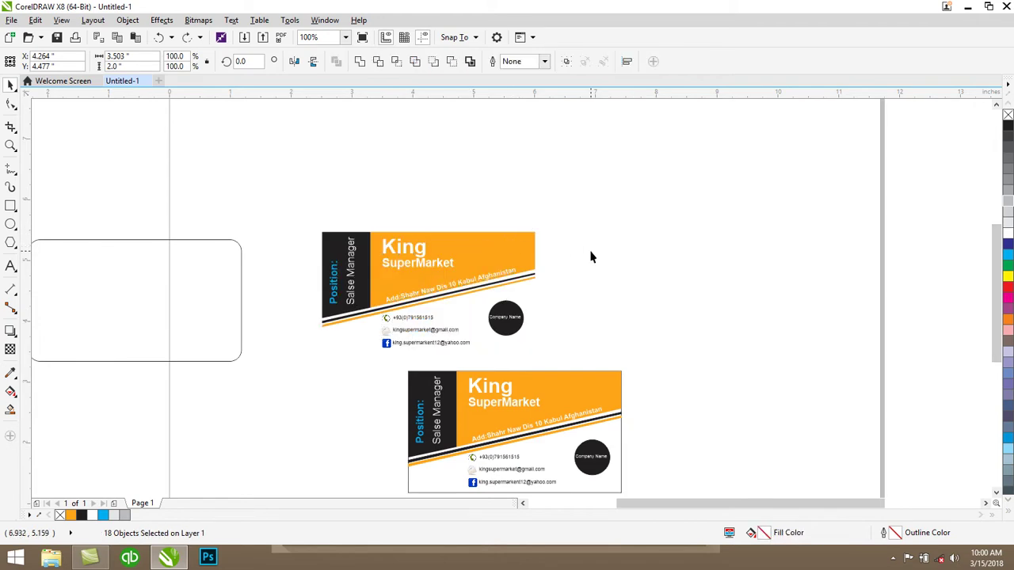
pyautogui.press('Right')
pyautogui.press('Right')
pyautogui.press('Right')
pyautogui.press('Right')
pyautogui.press('Right')
pyautogui.press('Right')
pyautogui.press('Up')
pyautogui.press('Up')
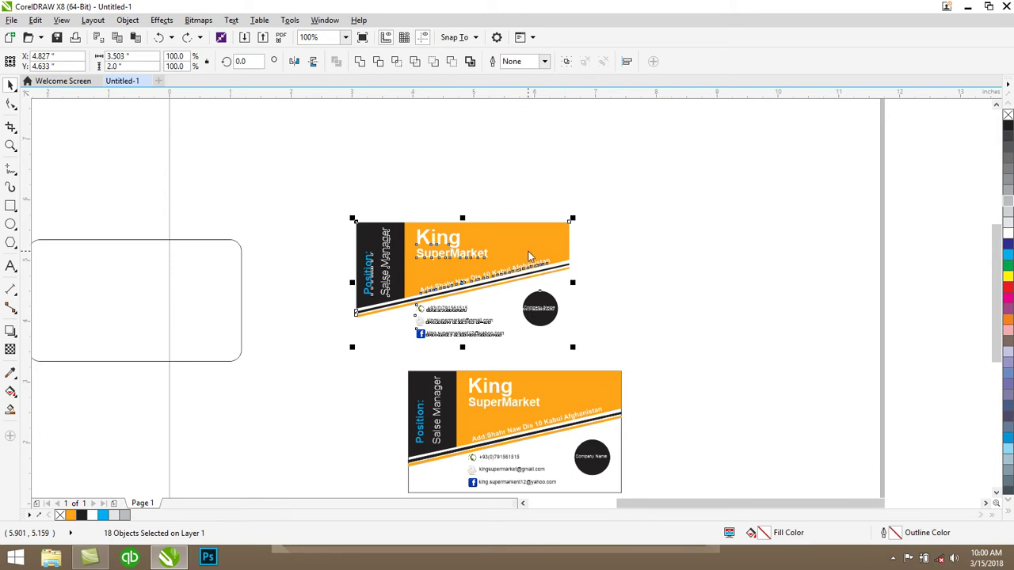
pyautogui.rightClick(529, 254)
pyautogui.click(659, 139)
# Select the card's black vertical strip and close its context menu without changes
pyautogui.click(370, 344)
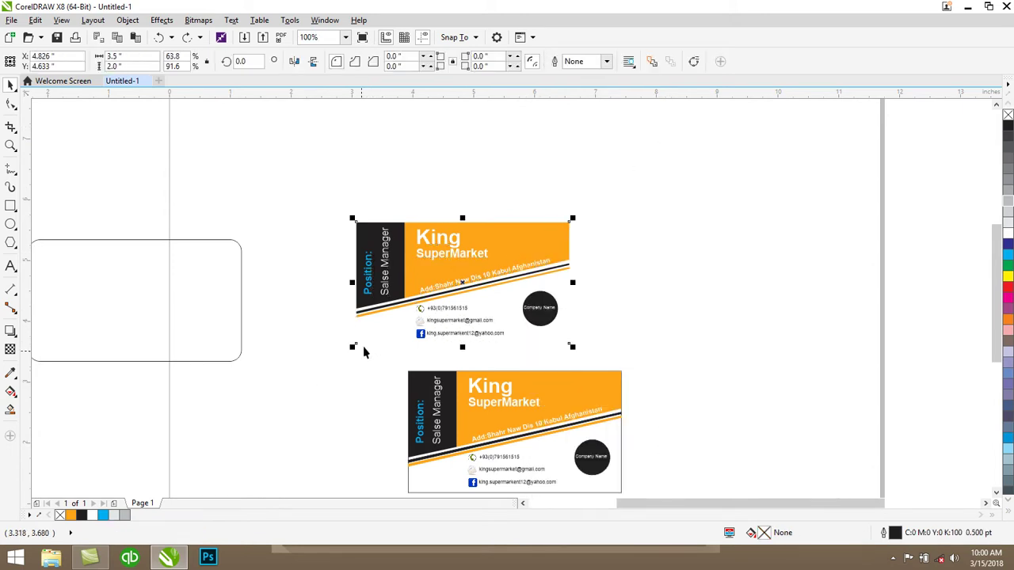
pyautogui.click(404, 271)
pyautogui.rightClick(414, 268)
pyautogui.press('Escape')
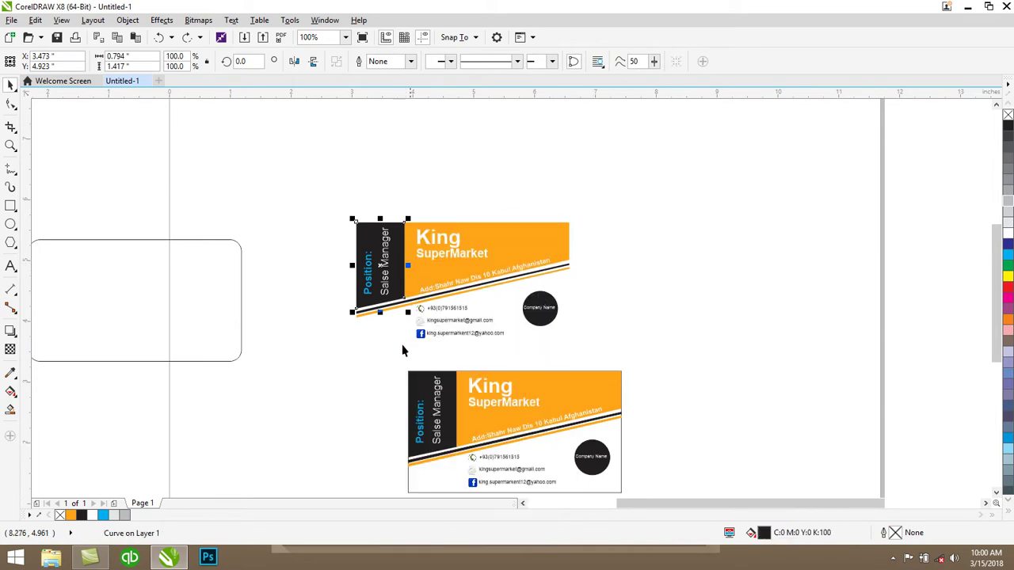
pyautogui.click(448, 351)
# Fill the top card's background rectangle white, then select the empty rounded frame
pyautogui.click(543, 341)
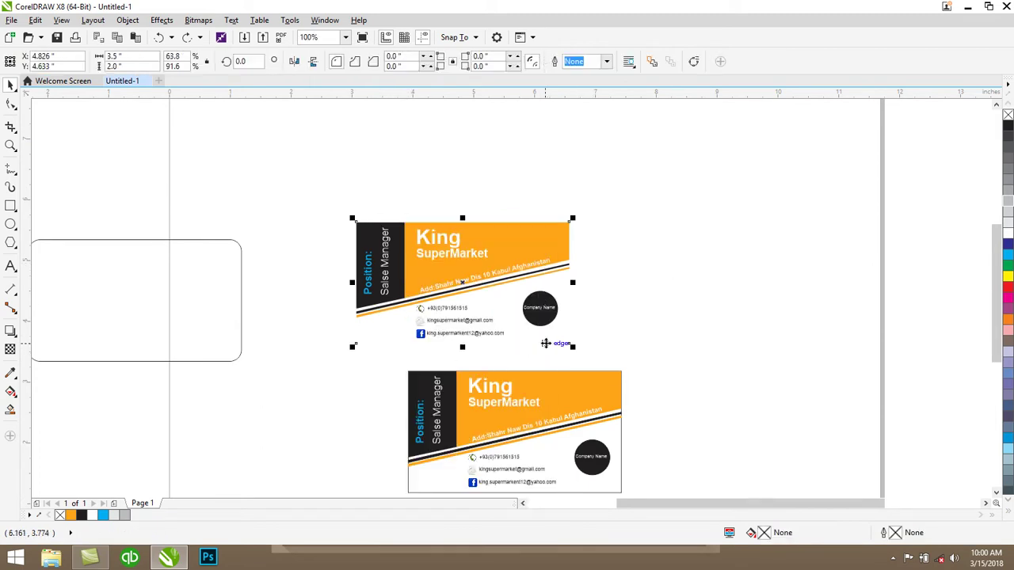
pyautogui.click(1009, 202)
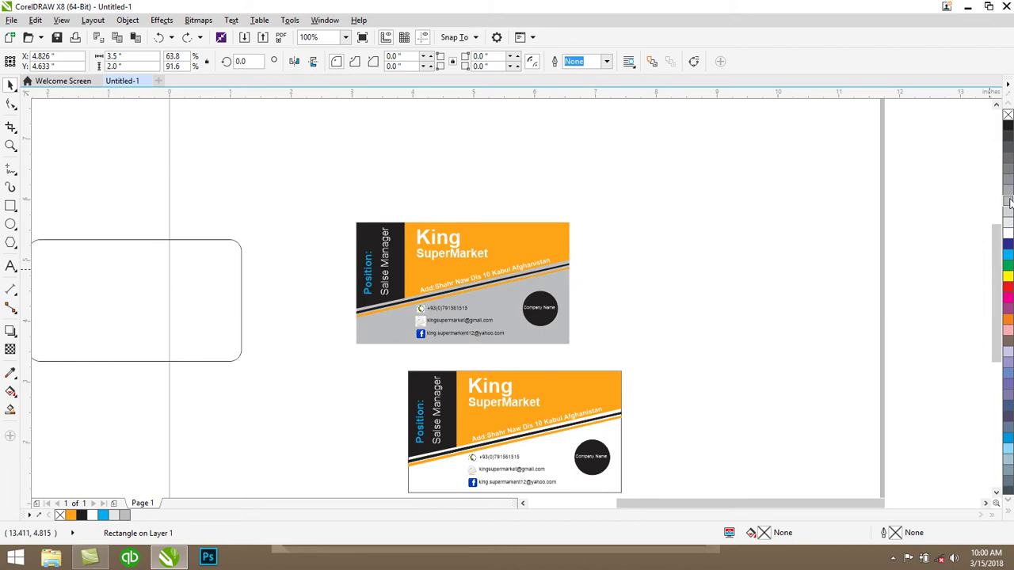
pyautogui.click(670, 256)
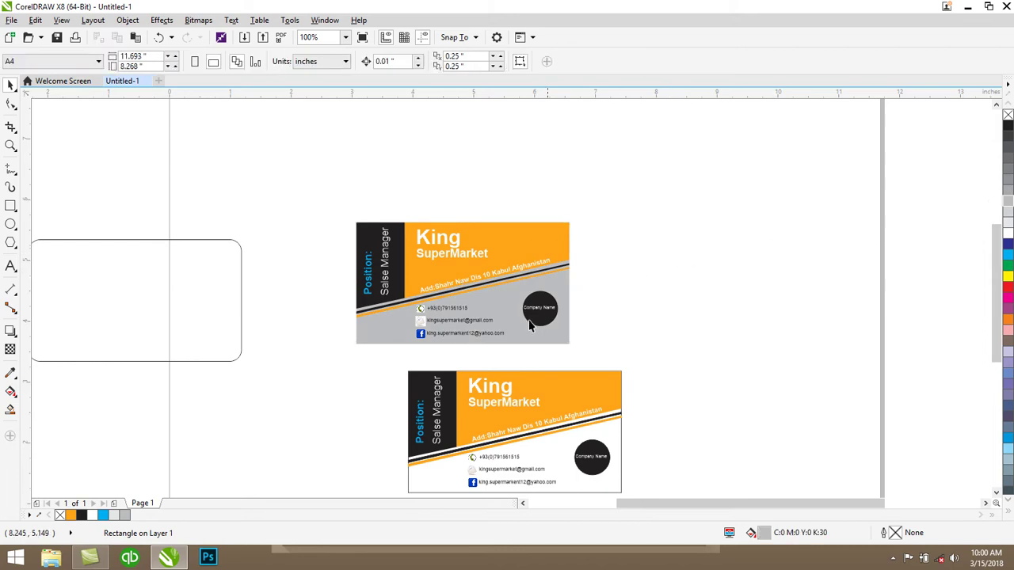
pyautogui.click(519, 332)
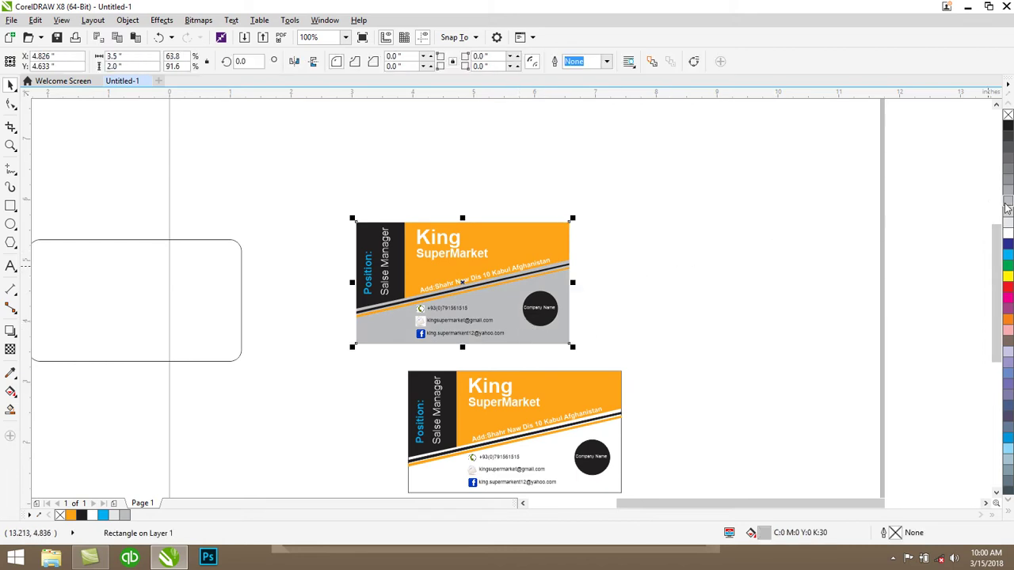
pyautogui.click(572, 330)
pyautogui.click(549, 340)
pyautogui.click(324, 303)
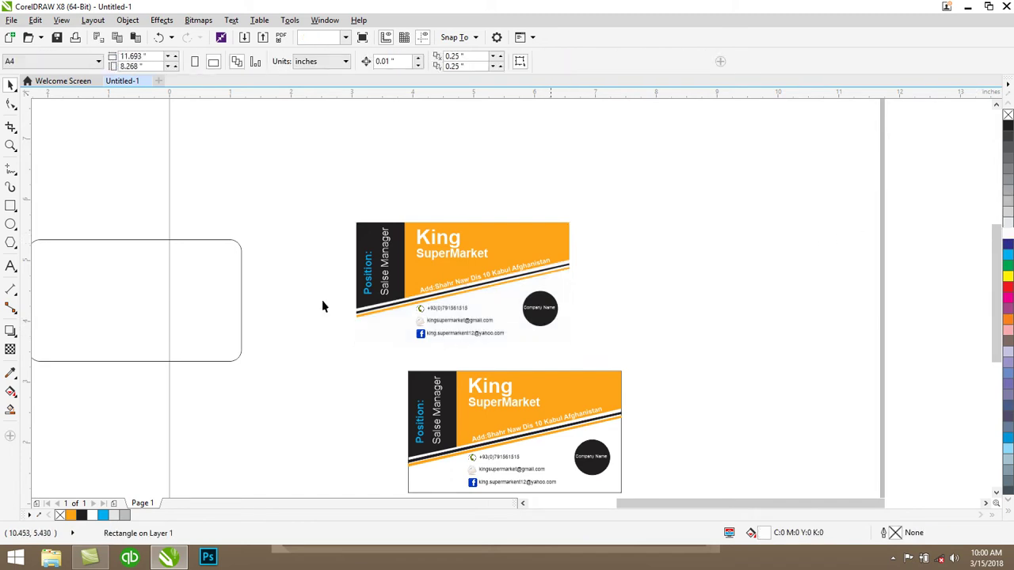
pyautogui.click(226, 289)
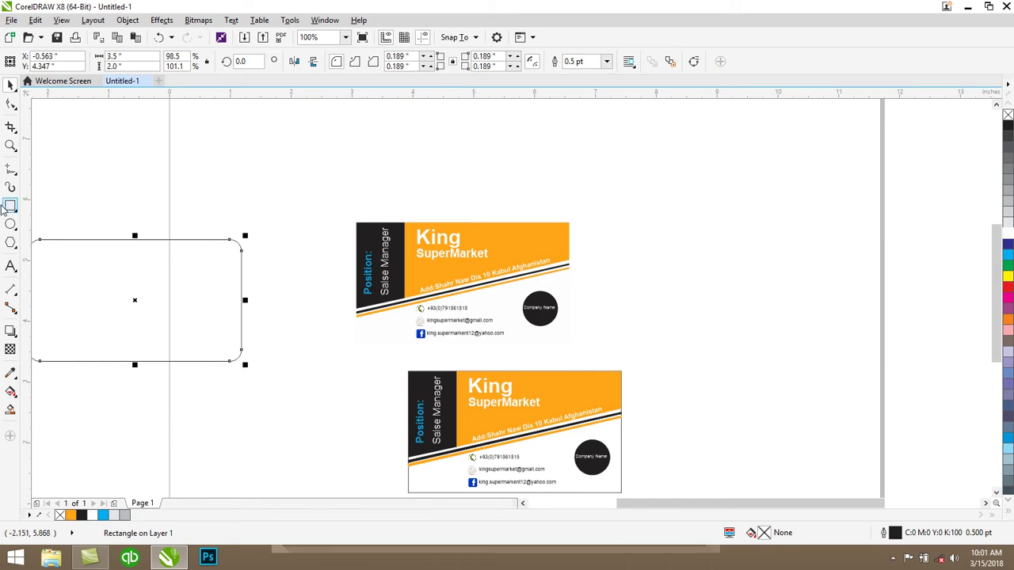
# Draw a 60% grey rectangle behind both cards, then move the rounded frame up beside the top card
pyautogui.click(10, 206)
pyautogui.moveTo(279, 166); pyautogui.dragTo(658, 490)
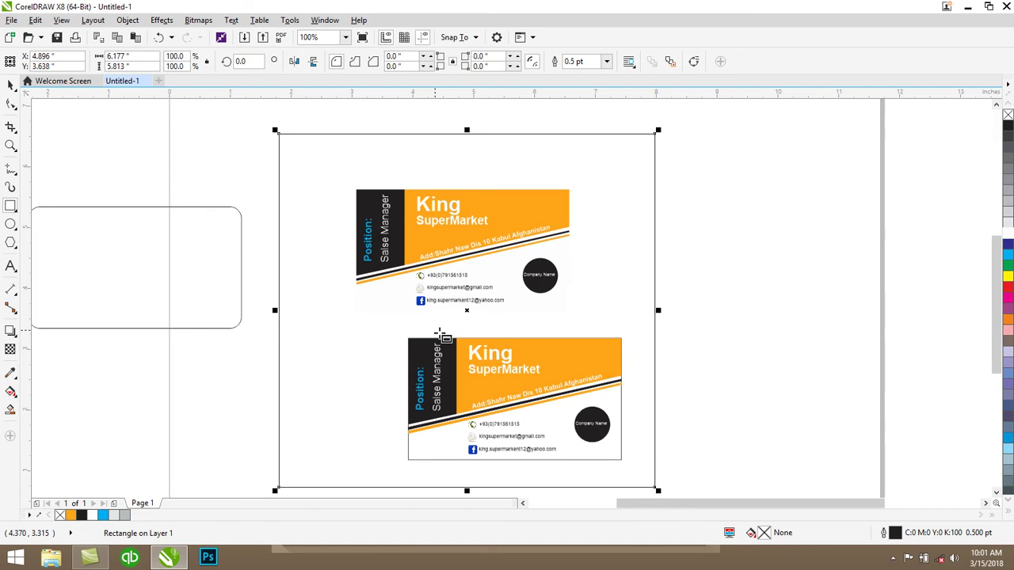
pyautogui.click(11, 85)
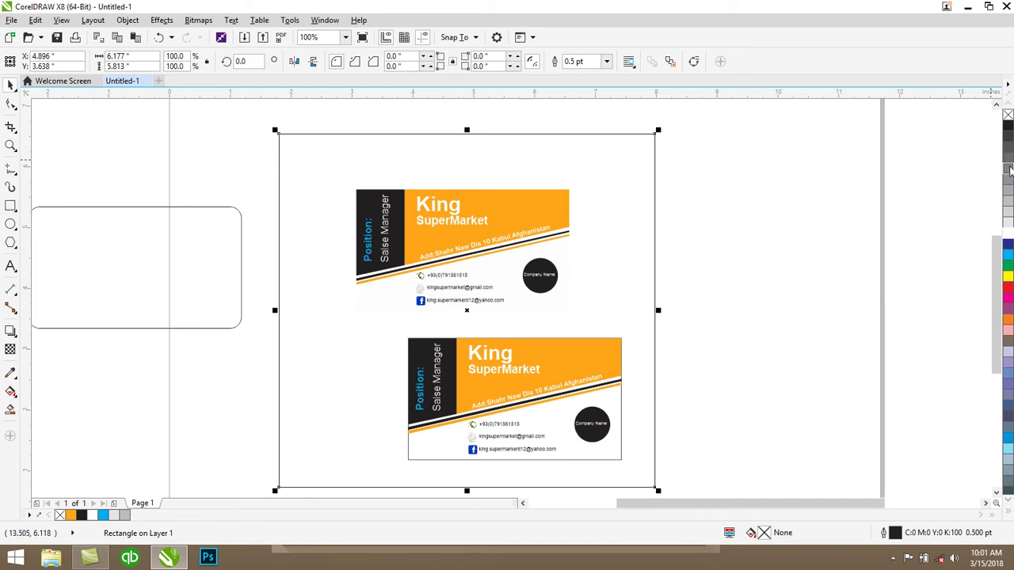
pyautogui.click(1007, 169)
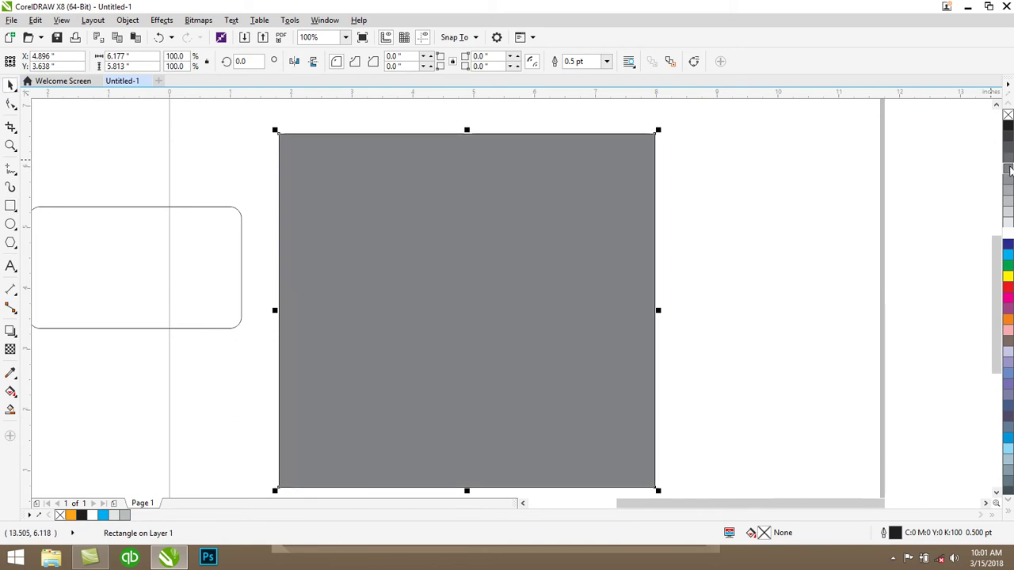
pyautogui.rightClick(564, 262)
pyautogui.moveTo(654, 405)
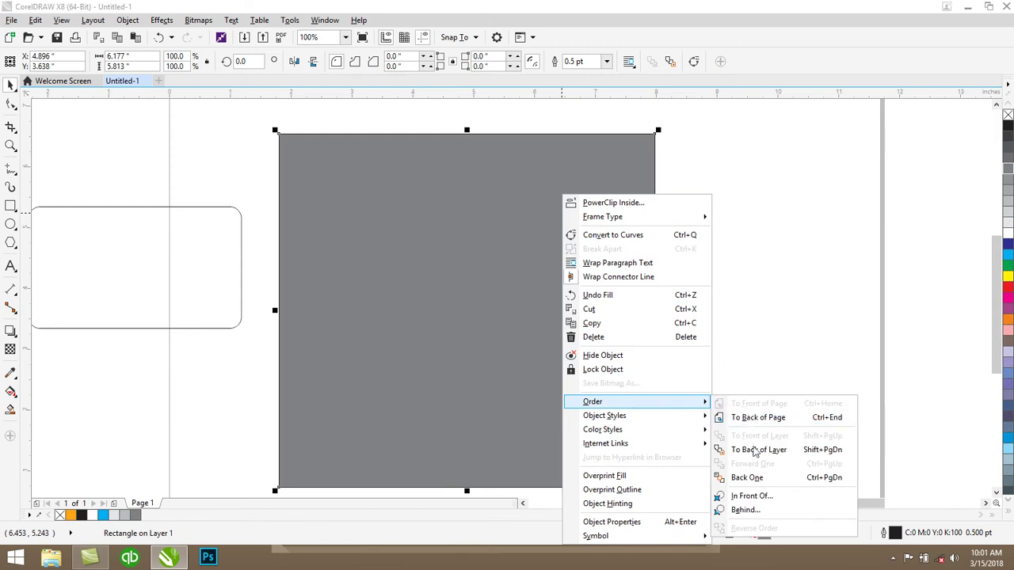
pyautogui.click(764, 417)
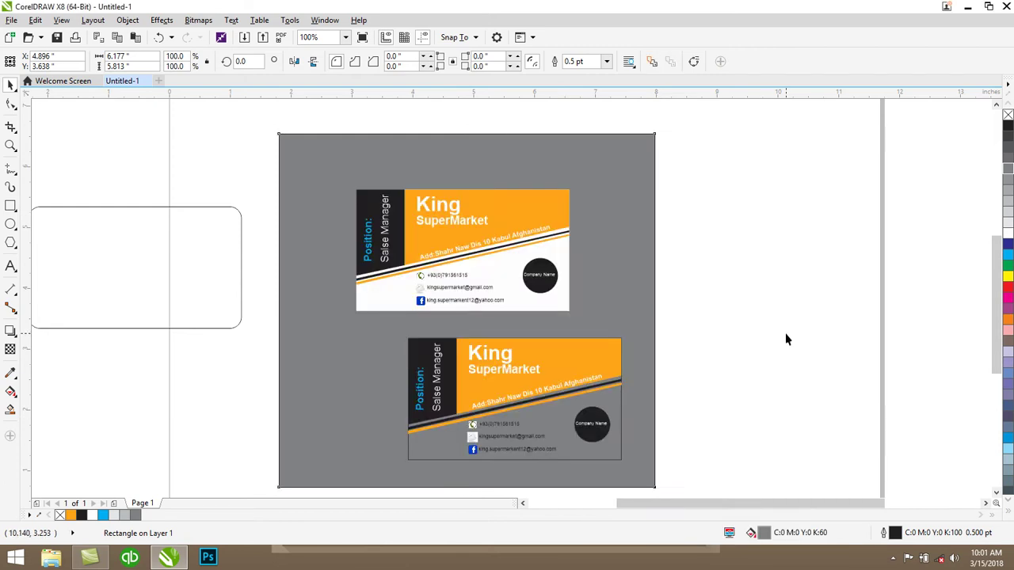
pyautogui.click(784, 333)
pyautogui.moveTo(199, 212); pyautogui.dragTo(264, 188)
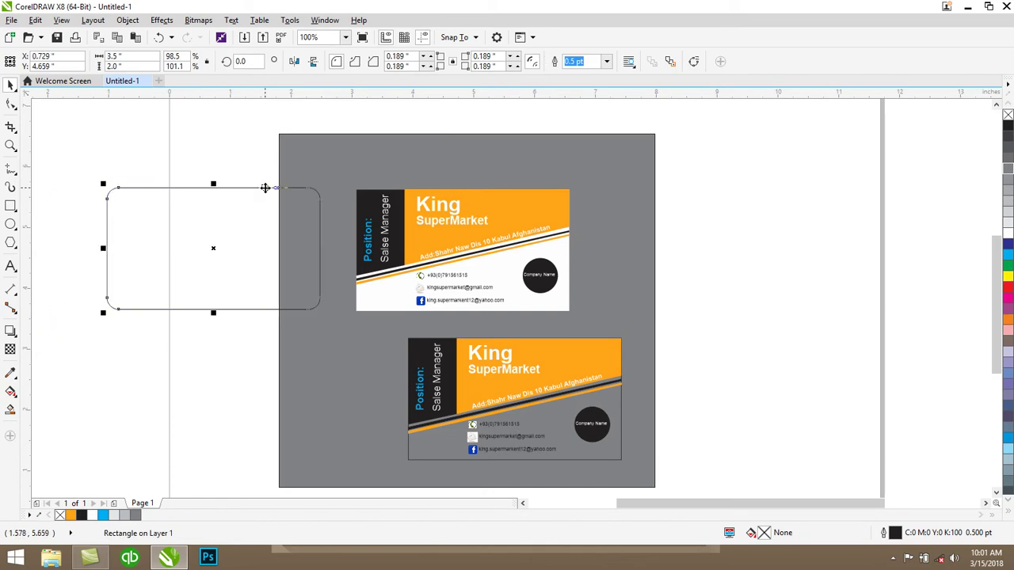
# Group the top card's 18 objects, PowerClip them into the rounded rectangle, and move it onto the page
pyautogui.click(473, 215)
pyautogui.click(773, 228)
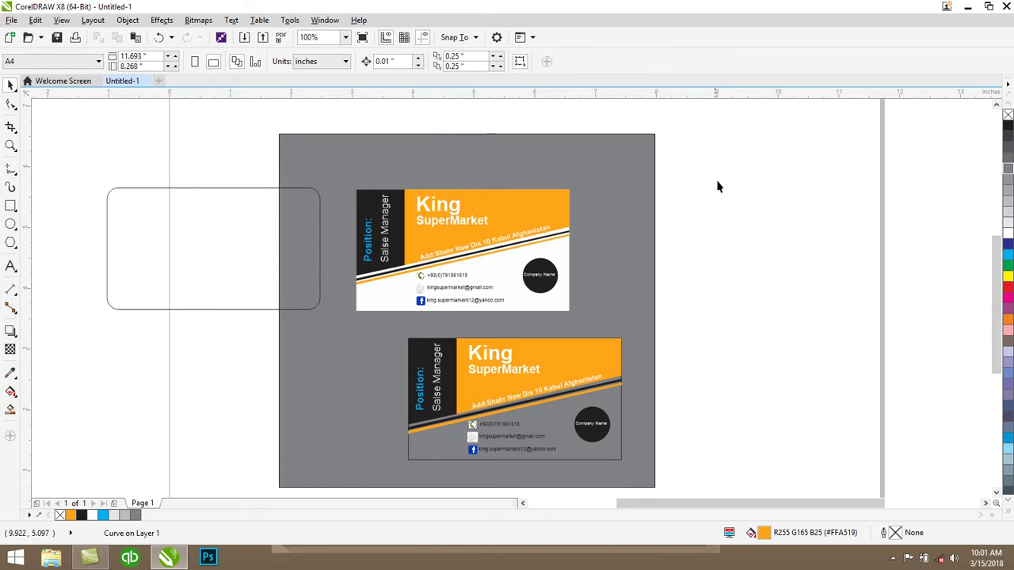
pyautogui.moveTo(349, 325); pyautogui.dragTo(346, 322)
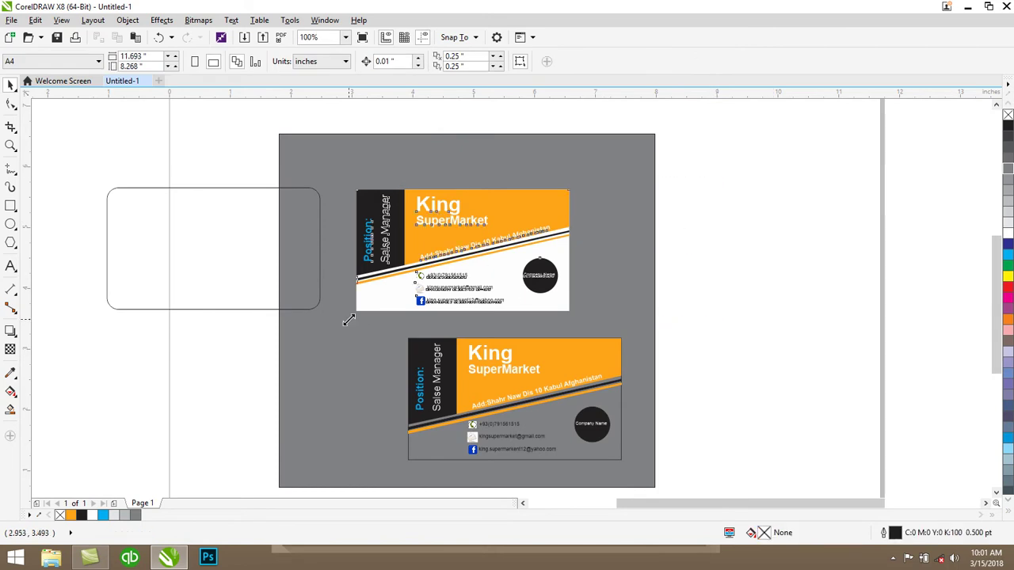
pyautogui.rightClick(411, 237)
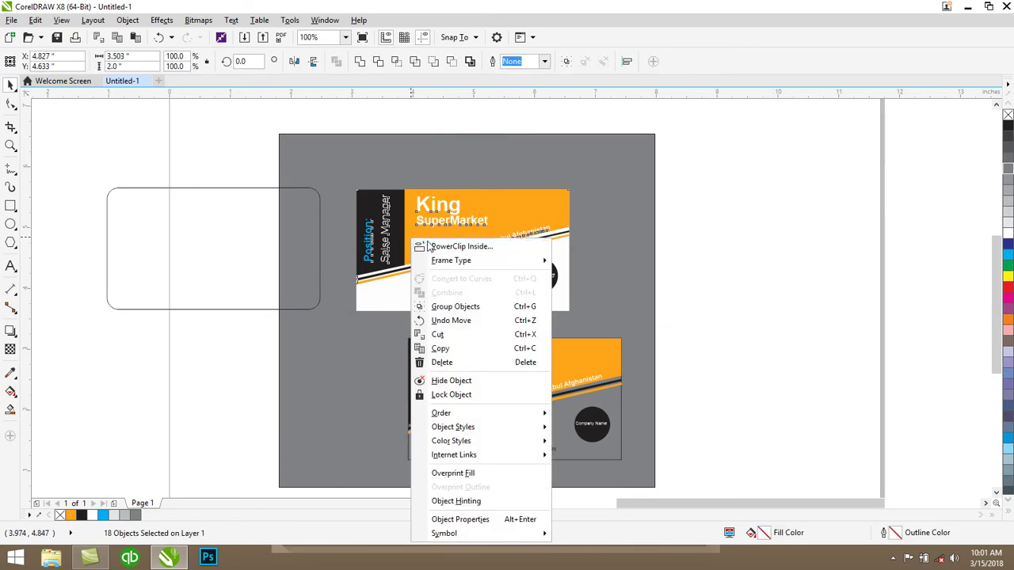
pyautogui.click(462, 306)
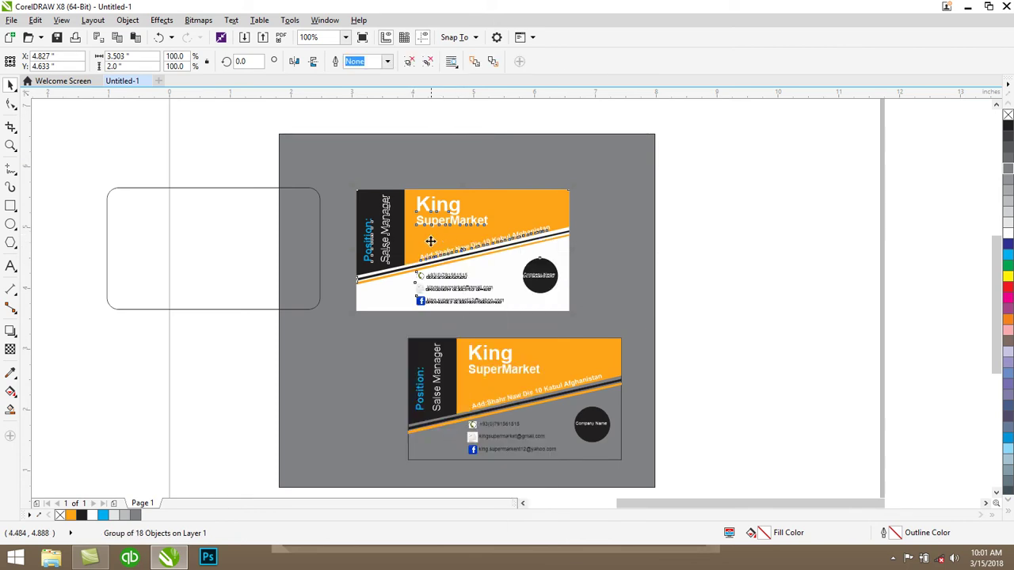
pyautogui.moveTo(529, 220); pyautogui.dragTo(560, 210)
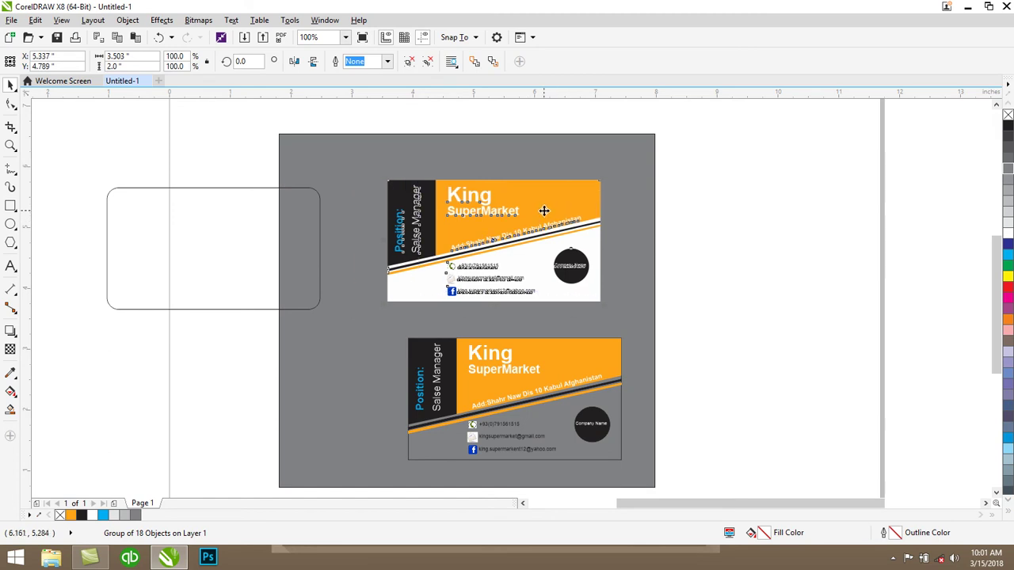
pyautogui.rightClick(543, 210)
pyautogui.click(586, 219)
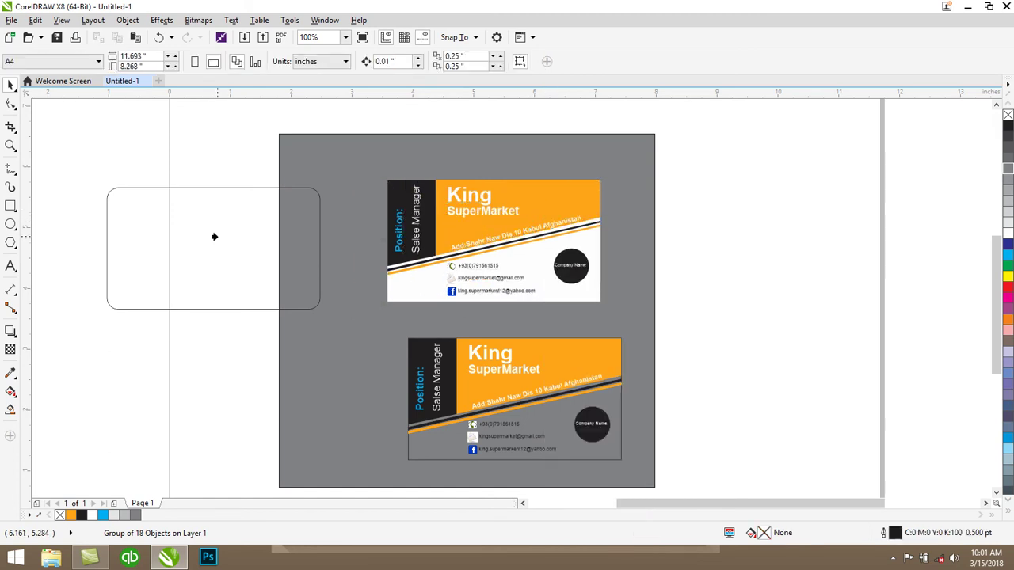
pyautogui.click(214, 236)
pyautogui.moveTo(255, 216); pyautogui.dragTo(510, 194)
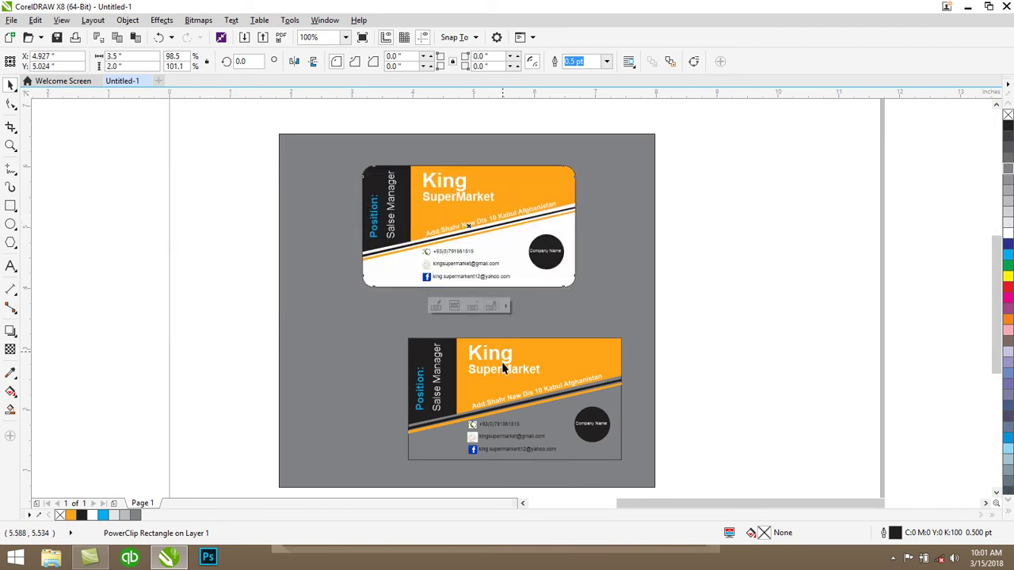
# Delete the lower card and put a Ctrl+D copy of the rounded card below the original
pyautogui.click(511, 364)
pyautogui.moveTo(706, 325); pyautogui.dragTo(368, 479)
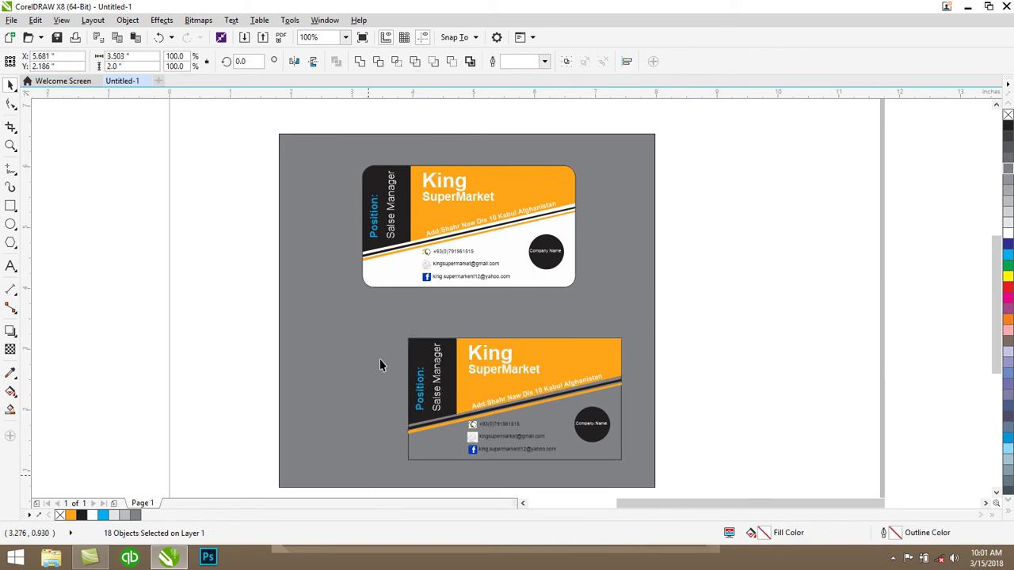
pyautogui.press('Delete')
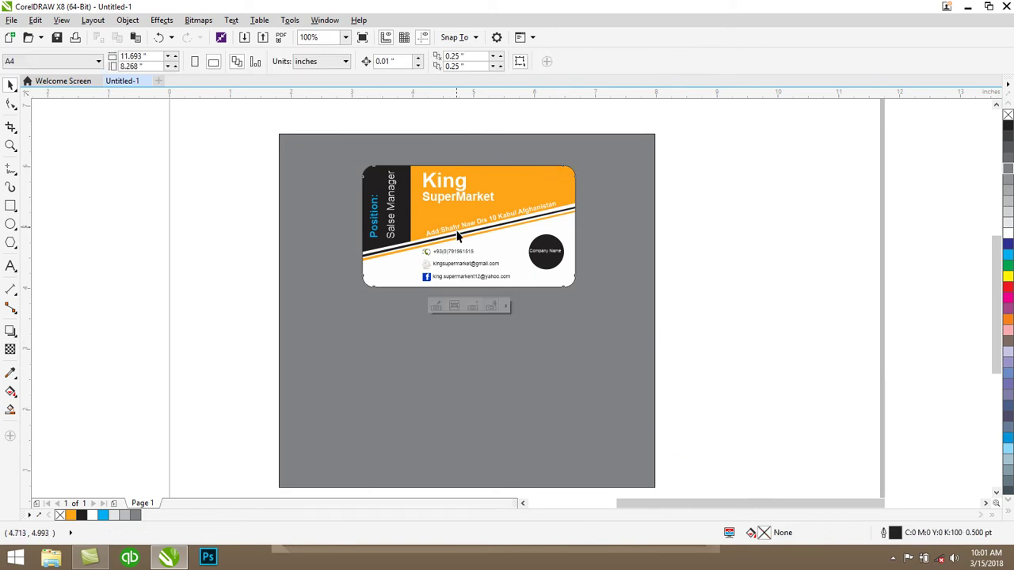
pyautogui.click(457, 231)
pyautogui.hotkey('ctrl', 'd')
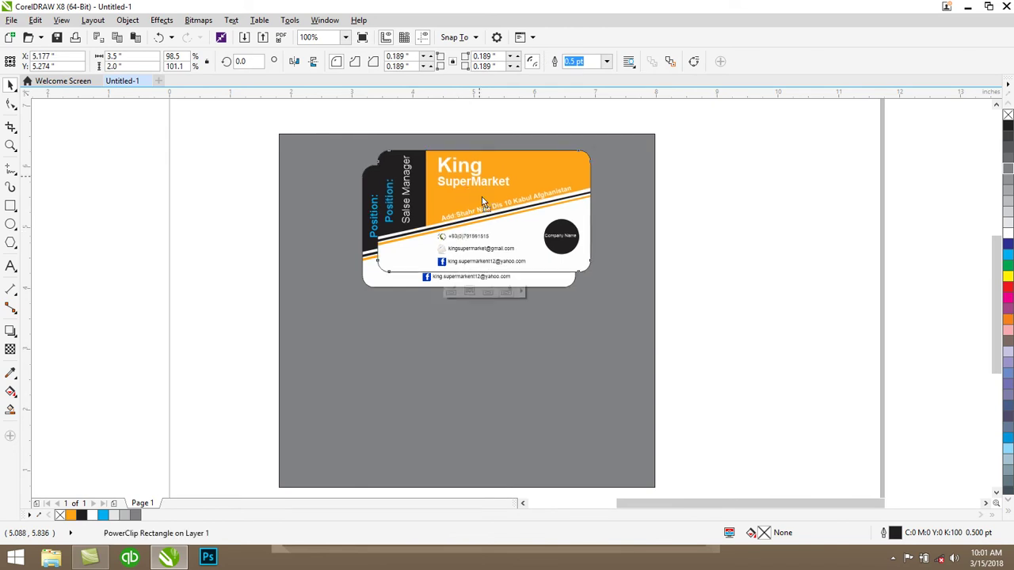
pyautogui.moveTo(470, 331); pyautogui.dragTo(451, 314)
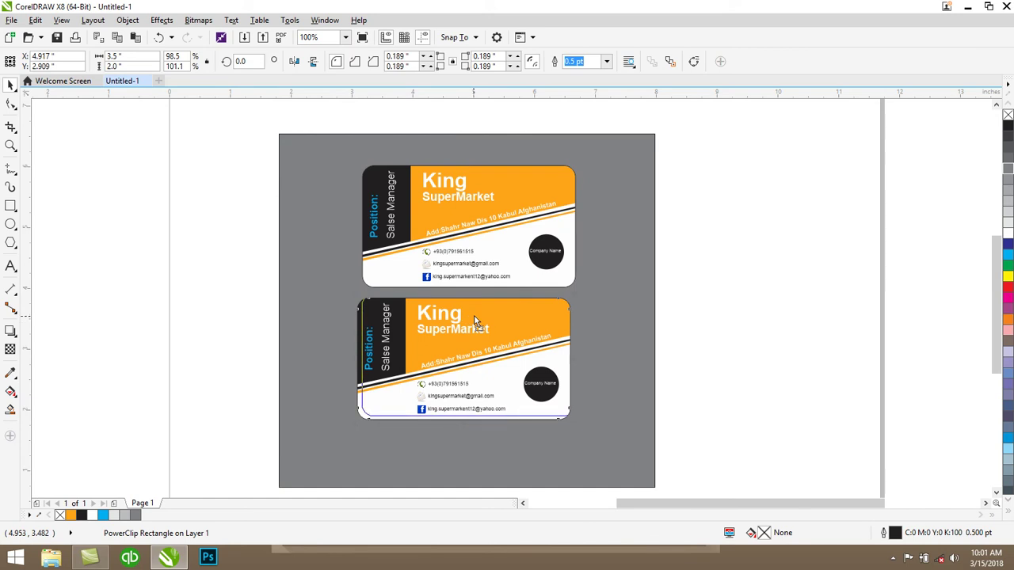
pyautogui.click(712, 241)
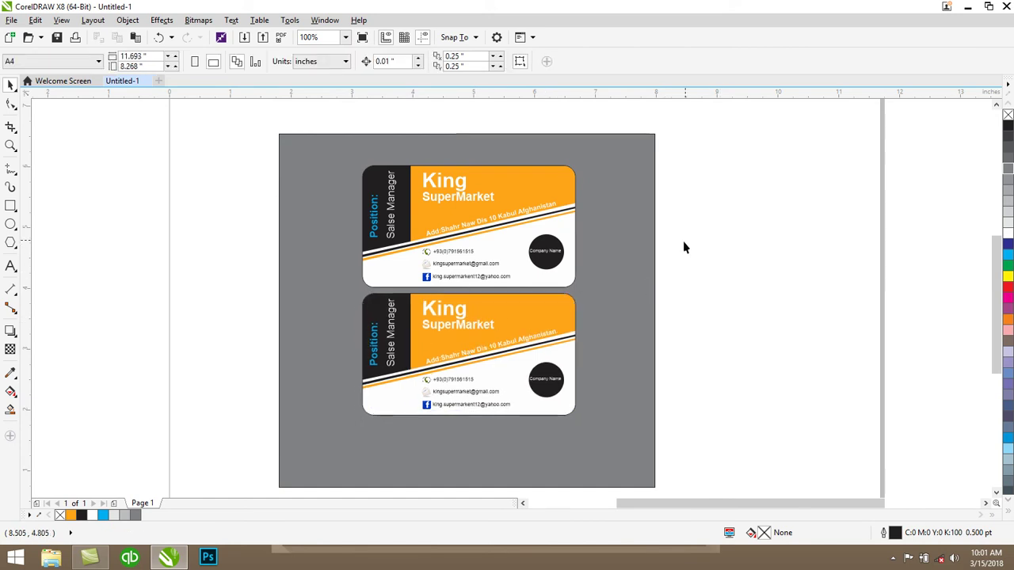
# Select both business cards and nudge them slightly down and to the left
pyautogui.scroll(-2, 686, 245)
pyautogui.moveTo(688, 166); pyautogui.dragTo(514, 368)
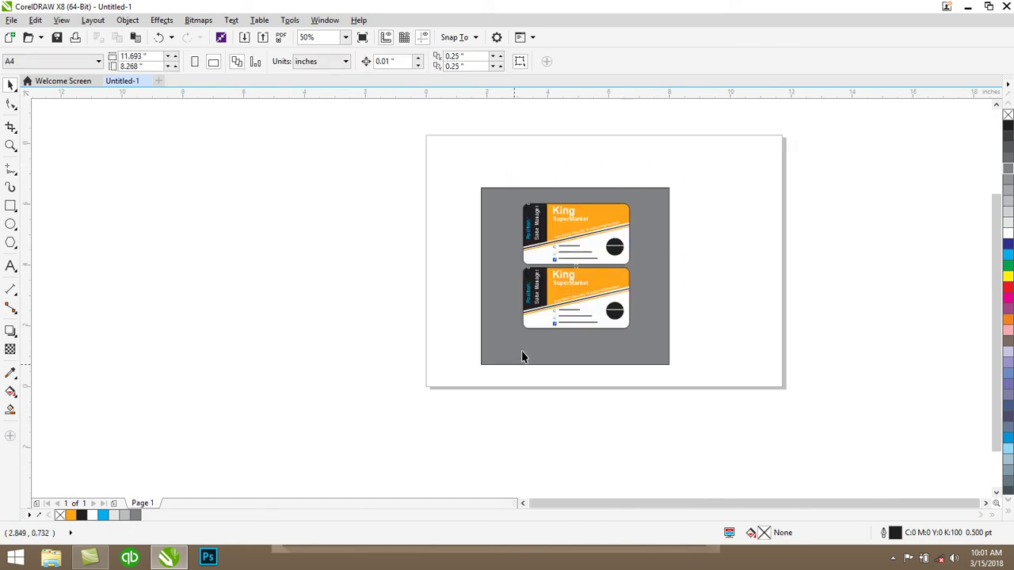
pyautogui.click(567, 241)
pyautogui.moveTo(567, 235); pyautogui.dragTo(563, 240)
# Check the gray background, top card and bottom card individually, zooming to inspect the placement
pyautogui.scroll(2, 674, 253)
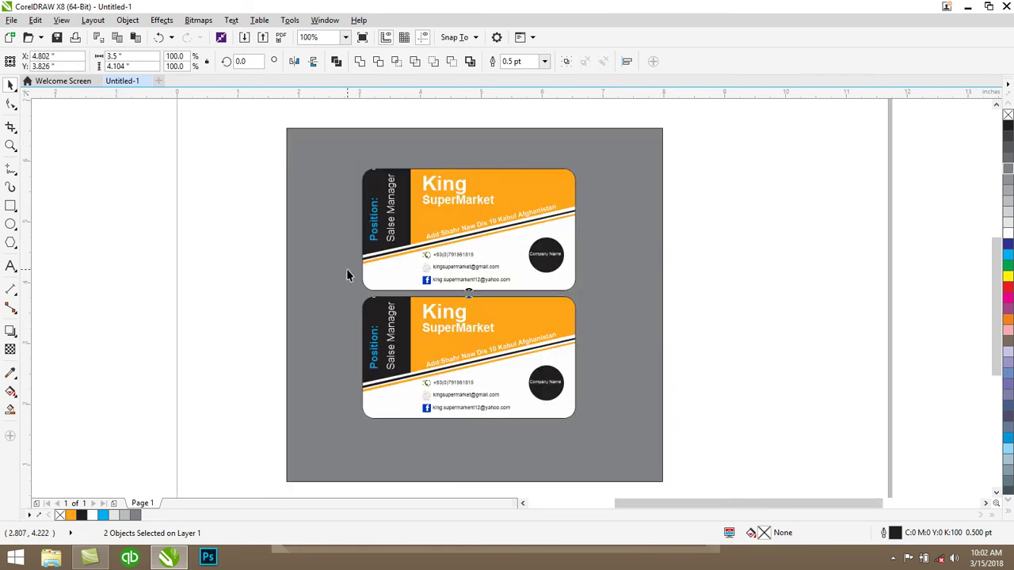
pyautogui.click(663, 230)
pyautogui.click(727, 249)
pyautogui.click(545, 189)
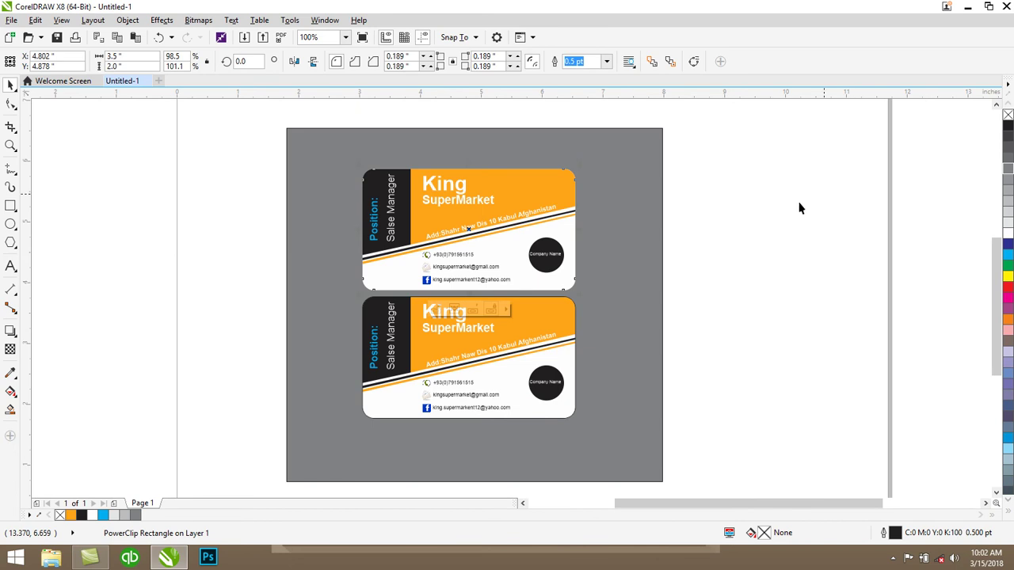
pyautogui.click(527, 320)
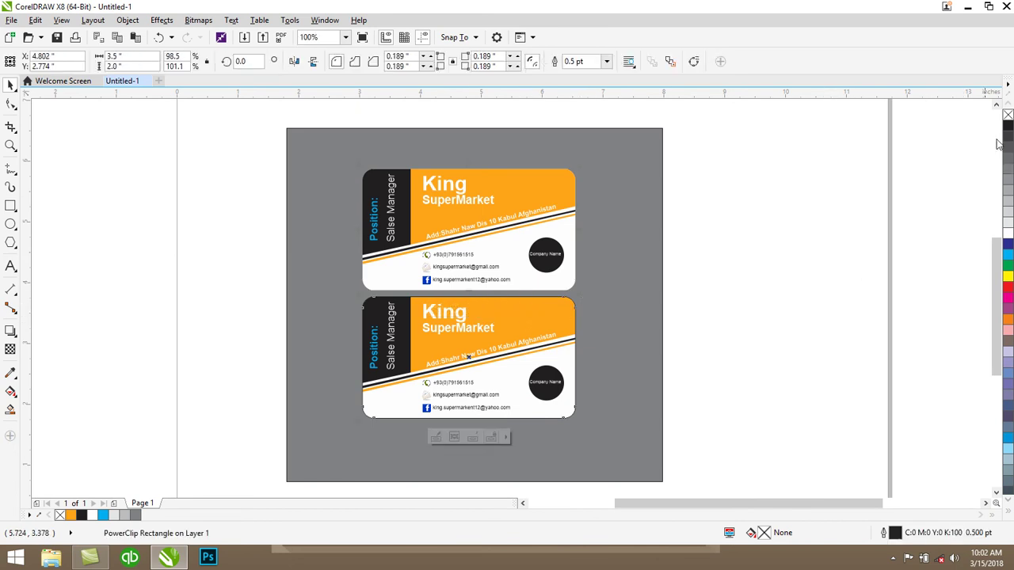
pyautogui.click(877, 162)
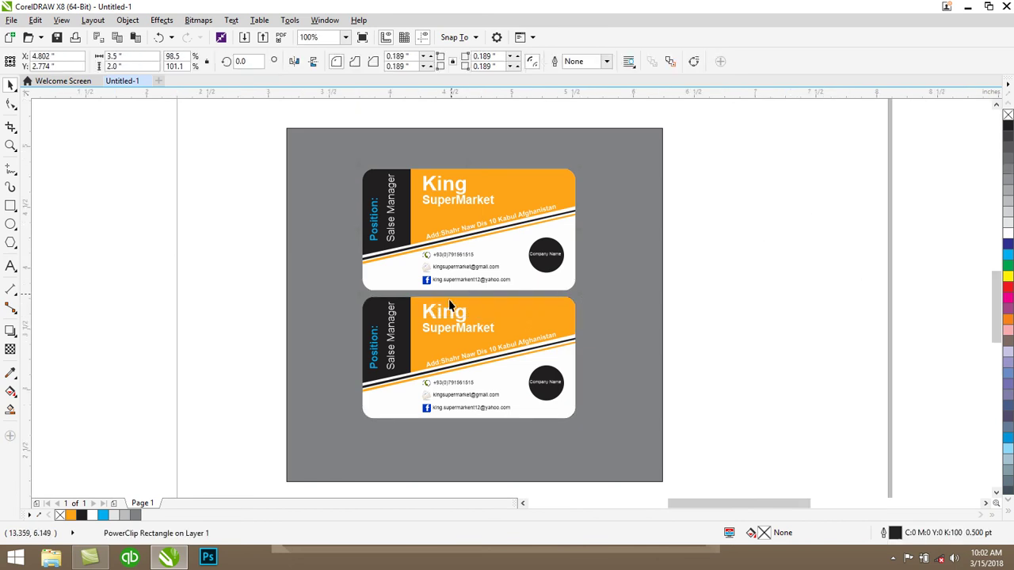
pyautogui.scroll(3, 449, 301)
pyautogui.scroll(-1, 468, 322)
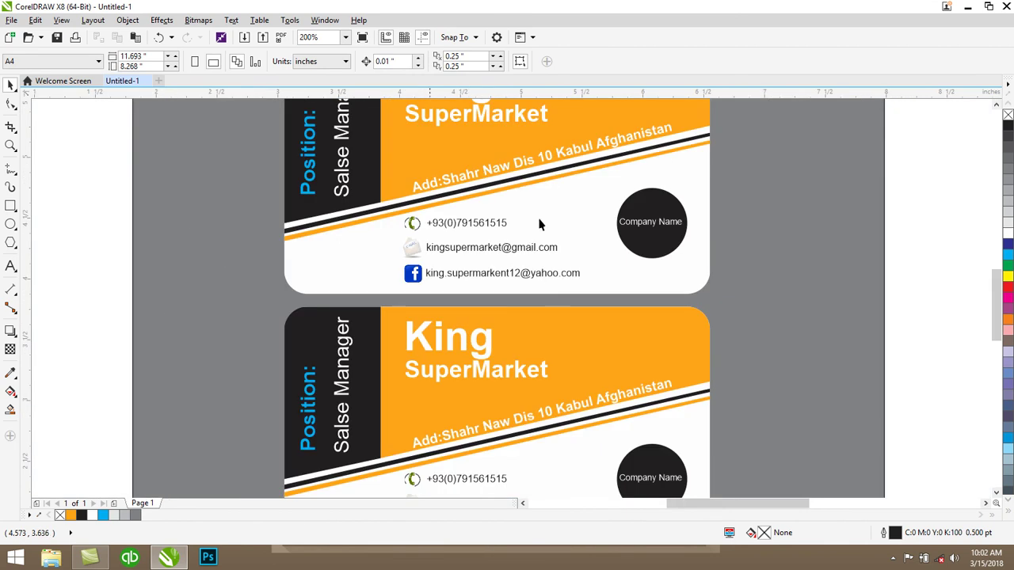
pyautogui.scroll(-2, 557, 303)
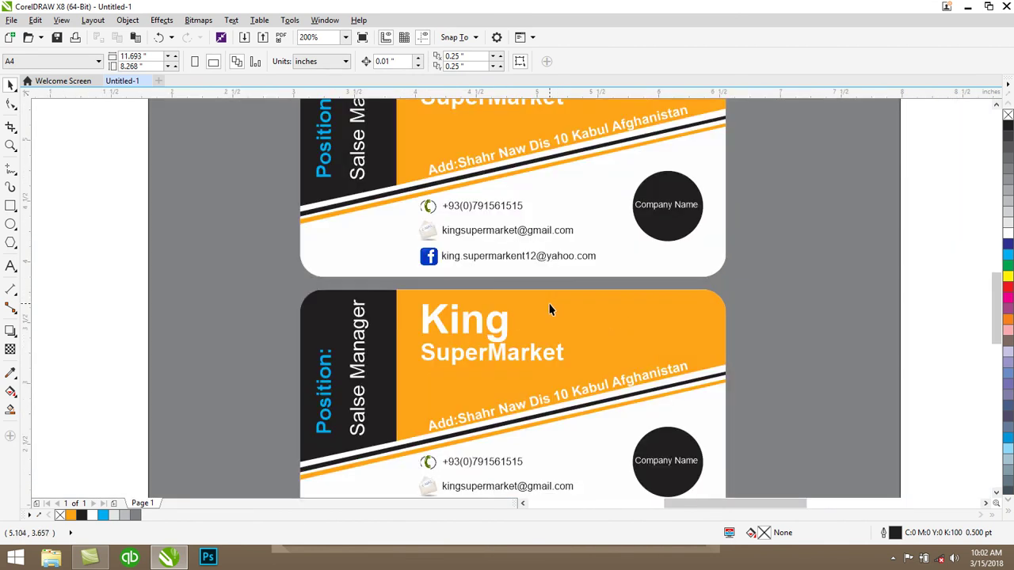
pyautogui.scroll(-2, 551, 307)
pyautogui.scroll(2, 549, 308)
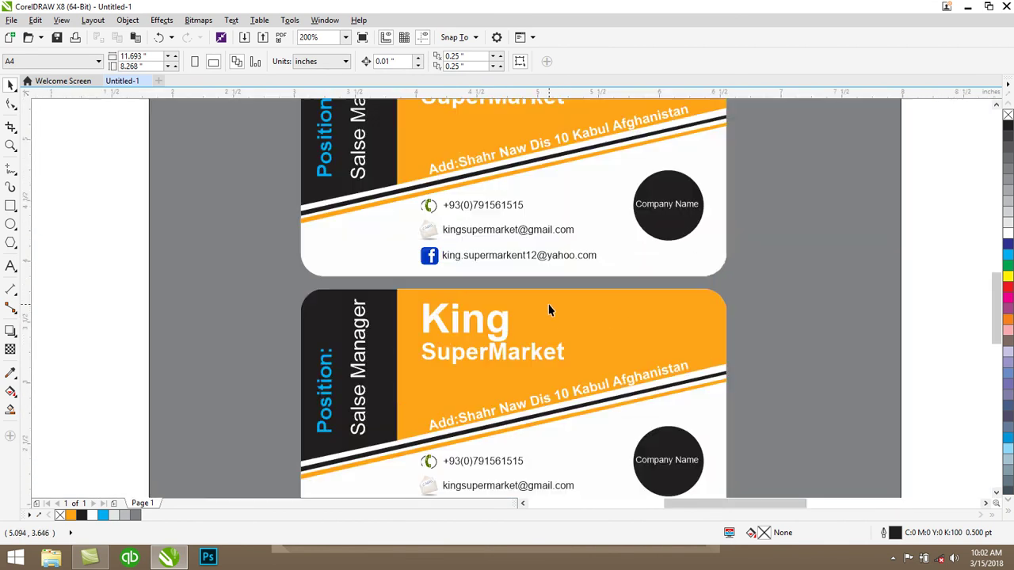
# Minimize CorelDRAW to the desktop and reveal the hidden notification-area icons
pyautogui.click(968, 6)
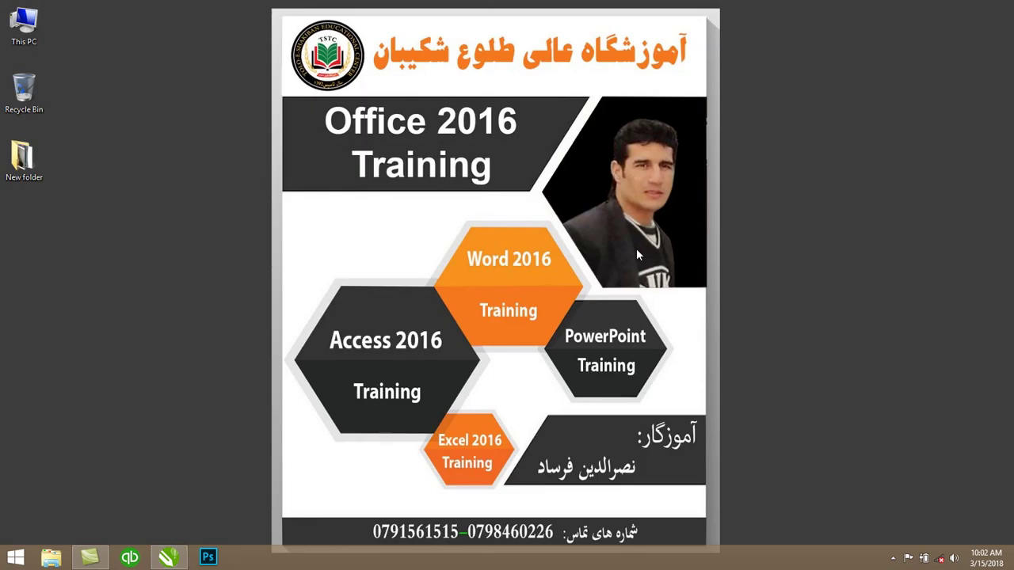
pyautogui.click(893, 558)
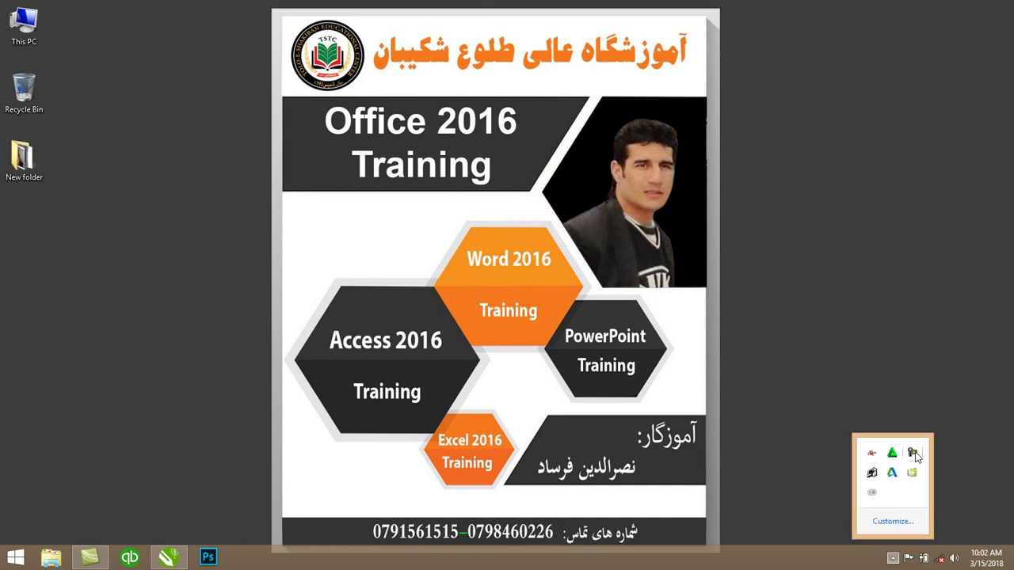